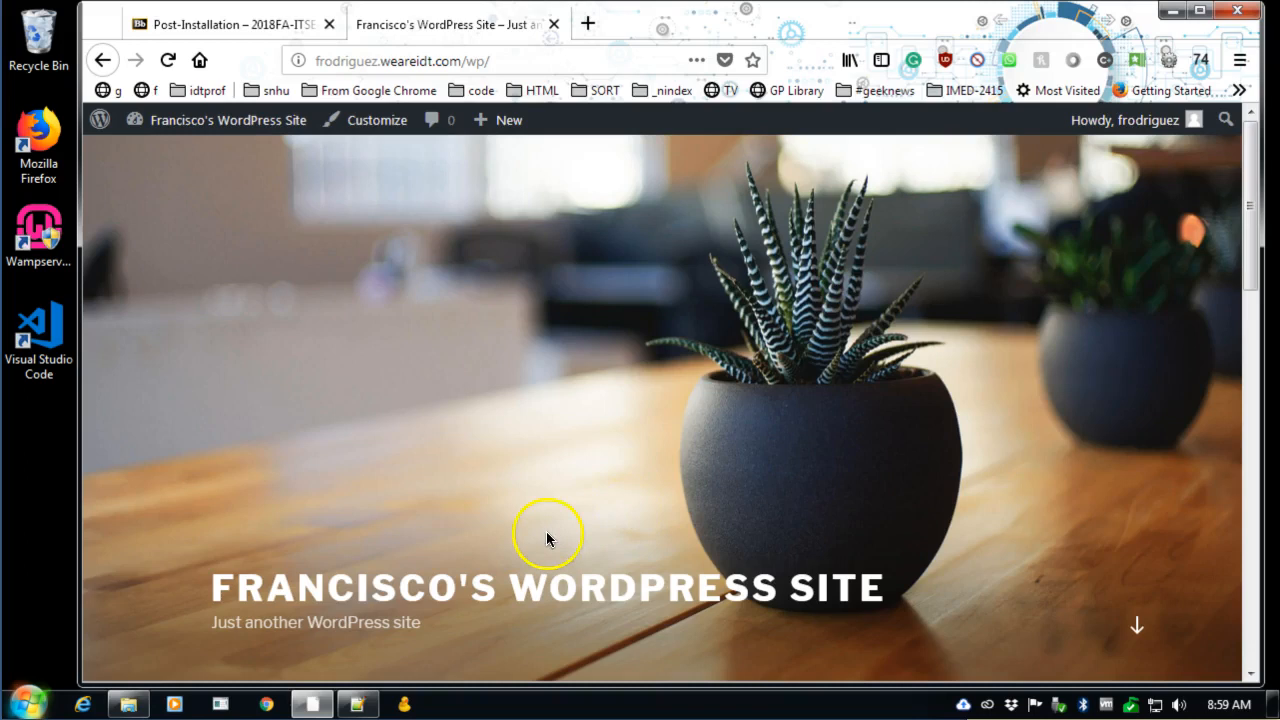
Look over the WordPress site's front page, including its first post and the sidebar widgets down to the footer.
scroll(548, 535, down, 5)
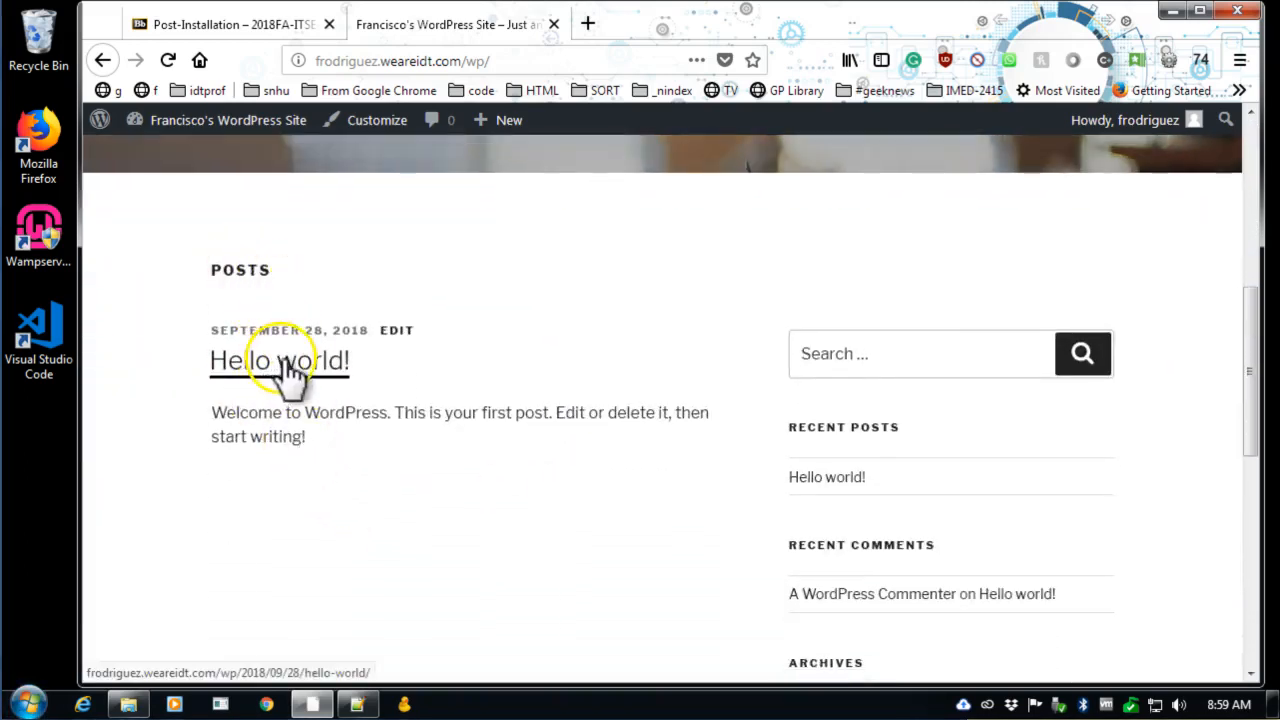
scroll(504, 425, down, 4)
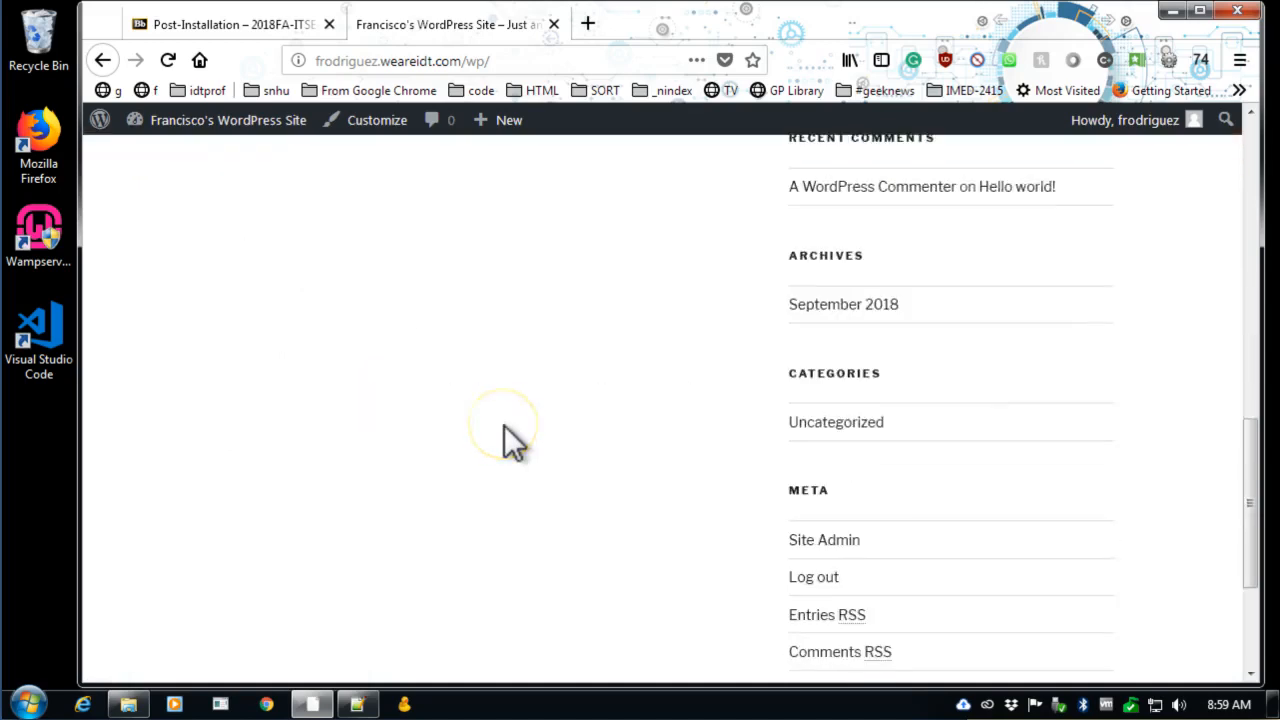
scroll(504, 425, down, 3)
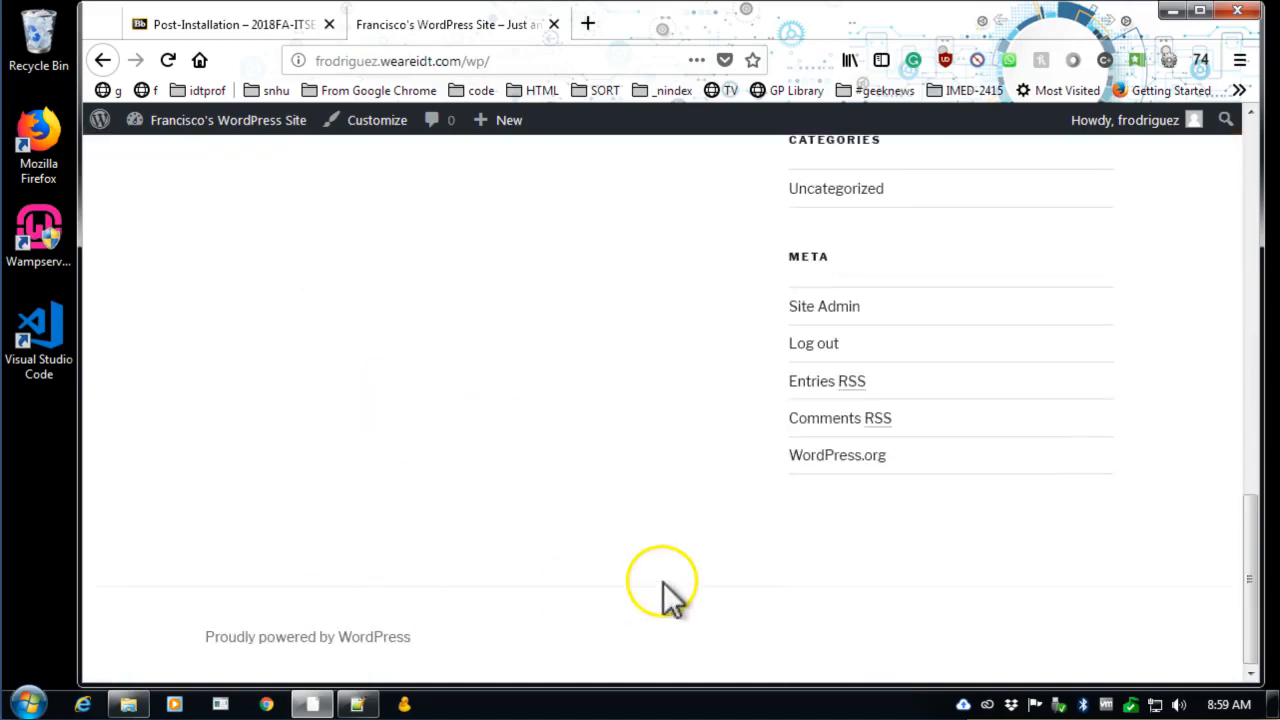
scroll(663, 582, up, 1)
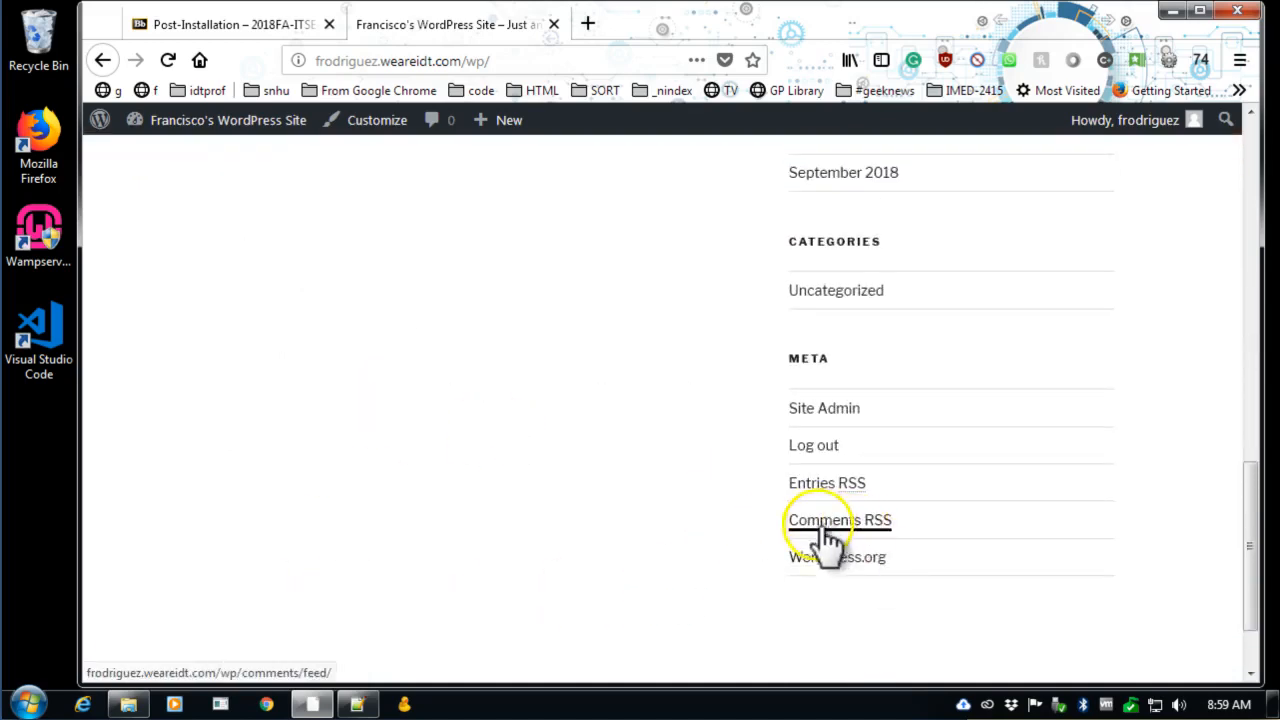
scroll(815, 540, up, 4)
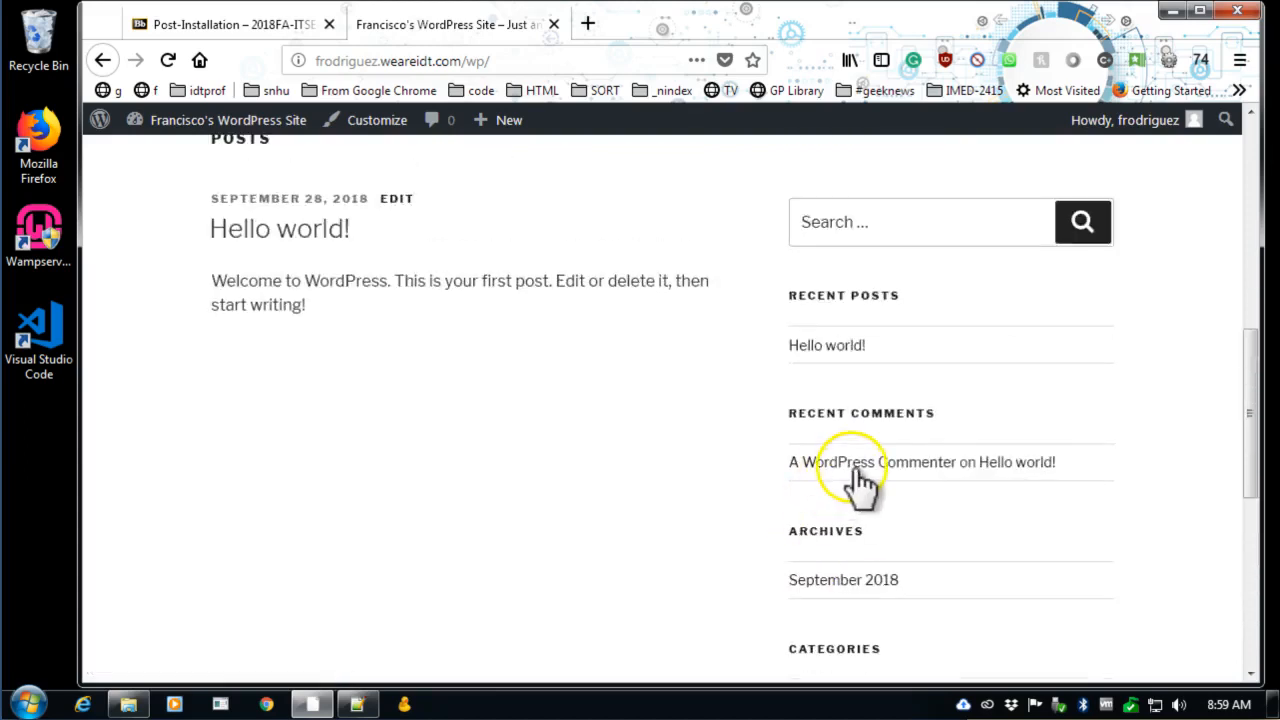
Follow the WordPress commenter's link under Recent Comments, view the linked page, and return to the site's front page.
click(937, 465)
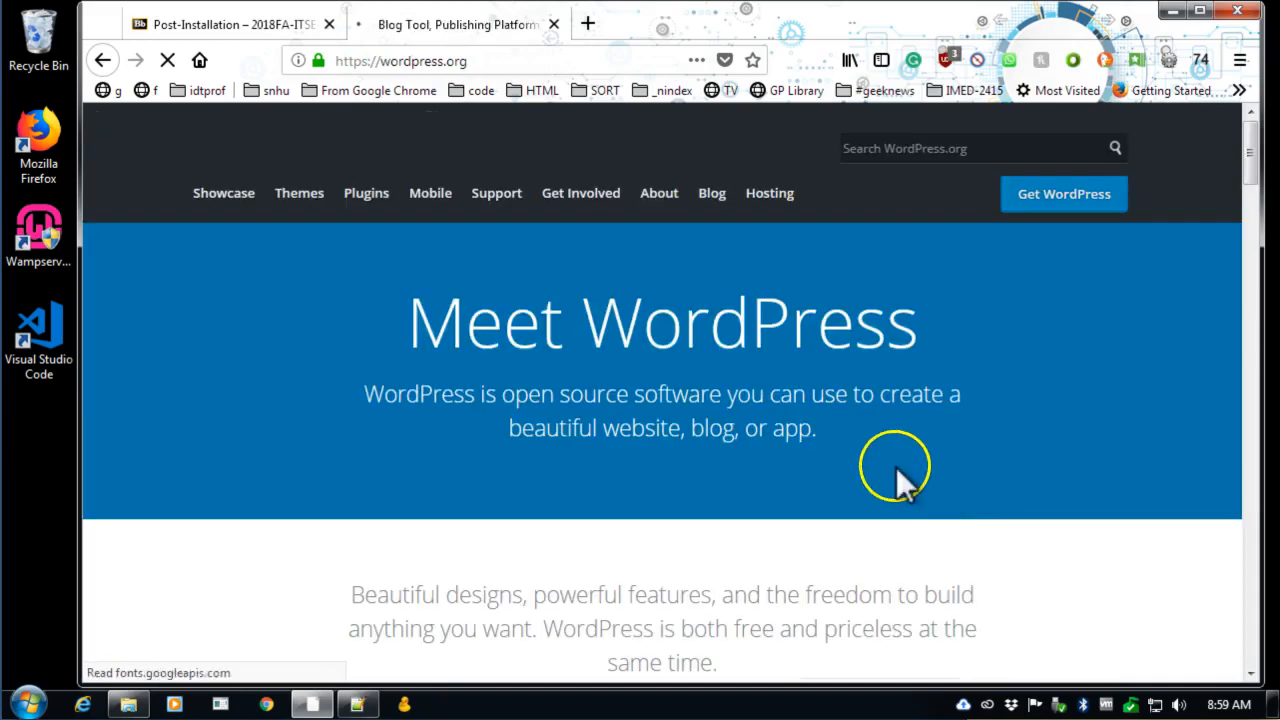
scroll(275, 140, down, 4)
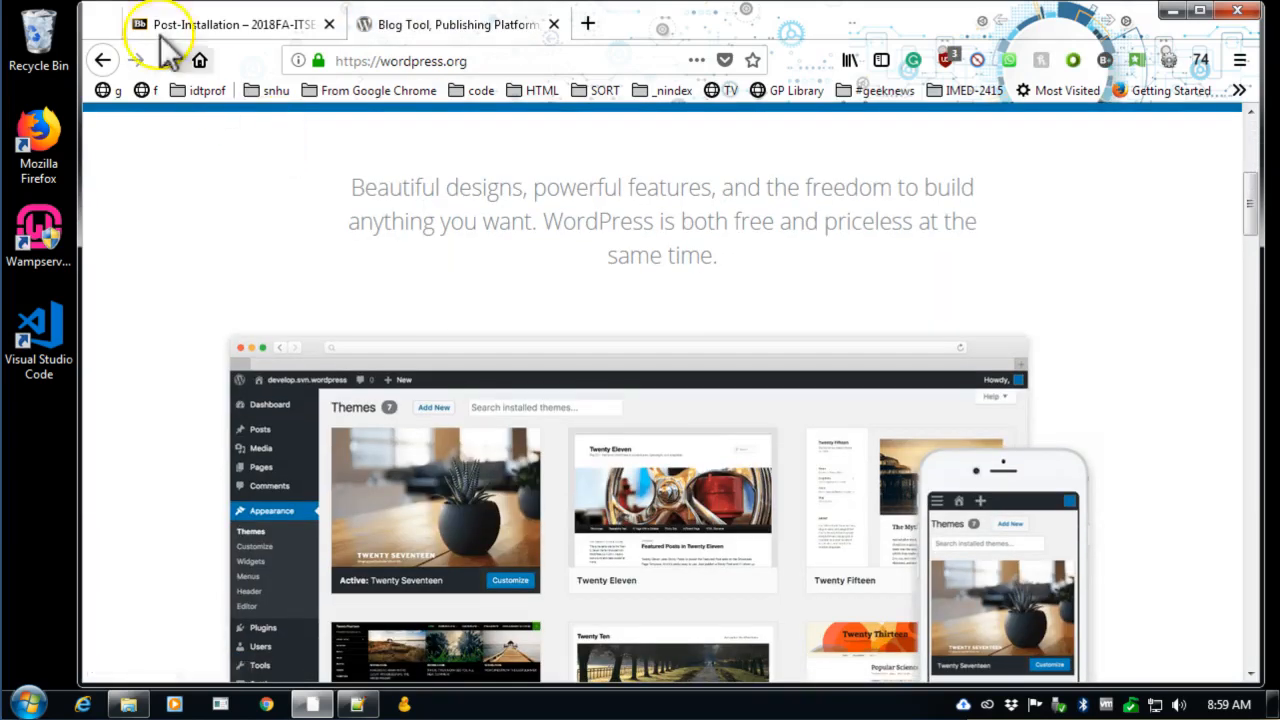
click(103, 61)
scroll(314, 207, up, 5)
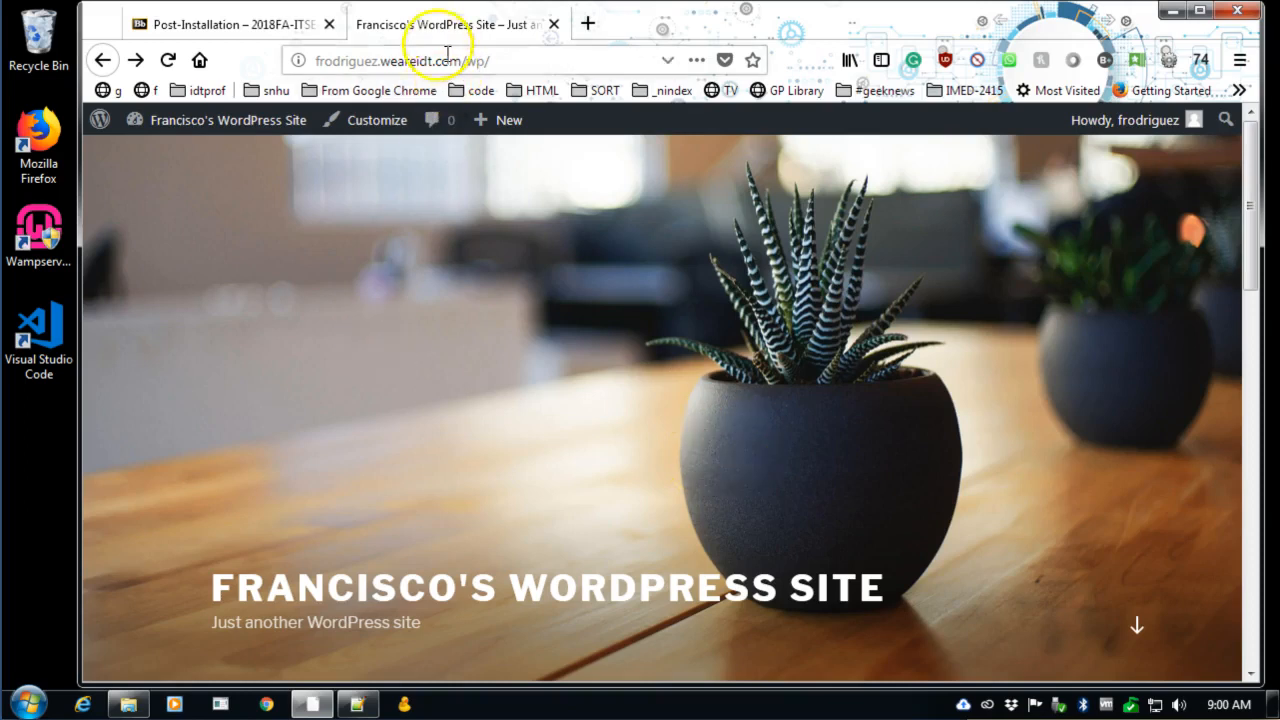
Switch to the Post-Installation course page and read its instructions for downloading and installing a pre-developed WordPress theme.
click(290, 26)
click(560, 336)
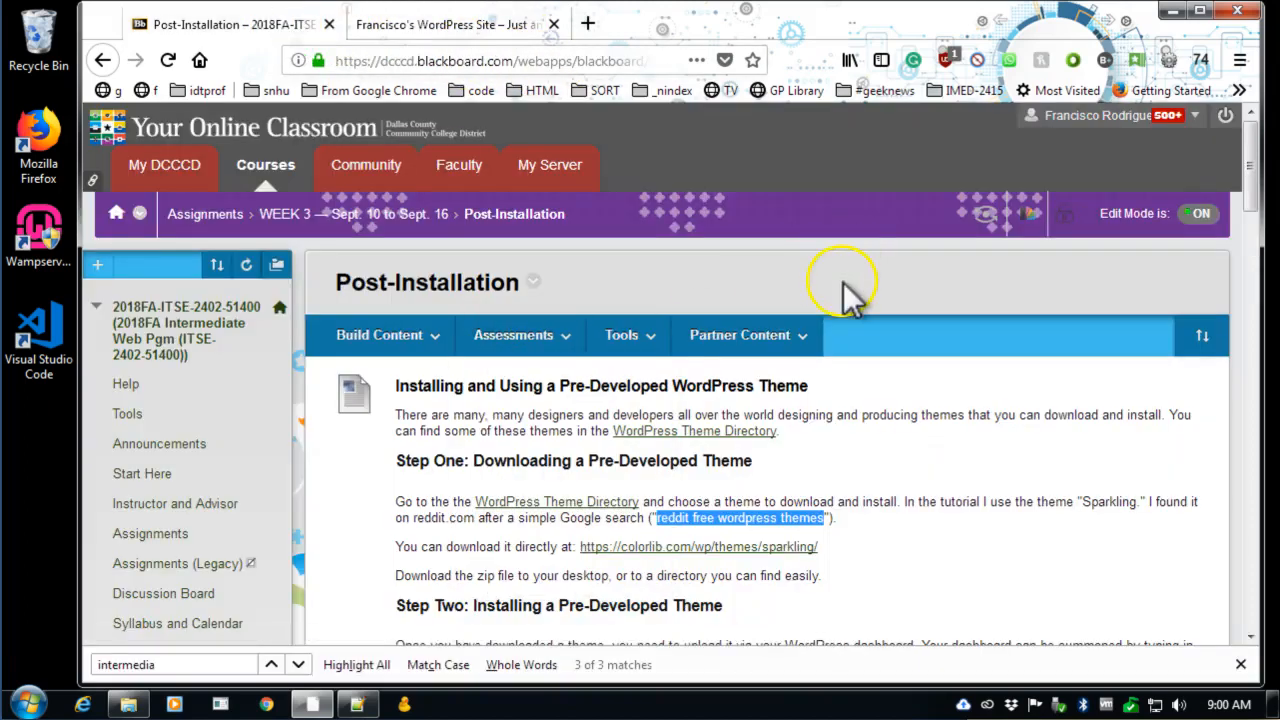
scroll(790, 295, down, 7)
scroll(749, 295, up, 5)
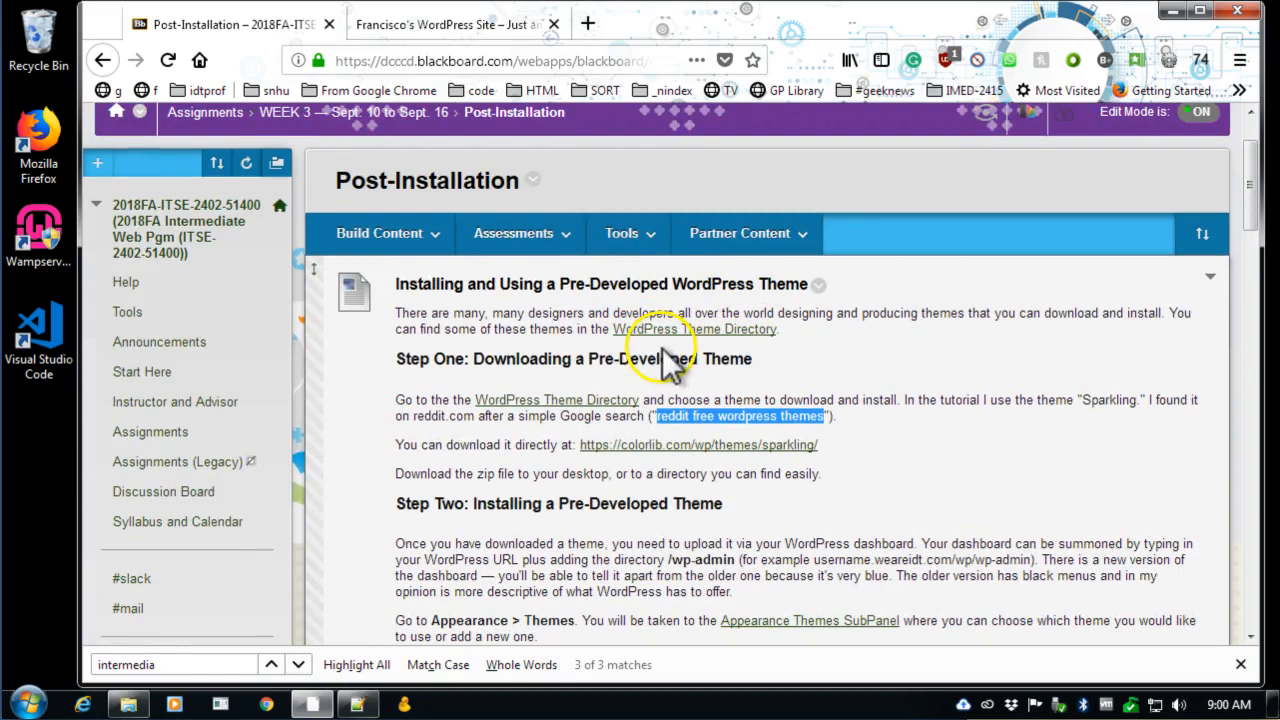
Return to the WordPress site and open its admin dashboard by adding wp-admin after /wp/ in the site address.
click(448, 28)
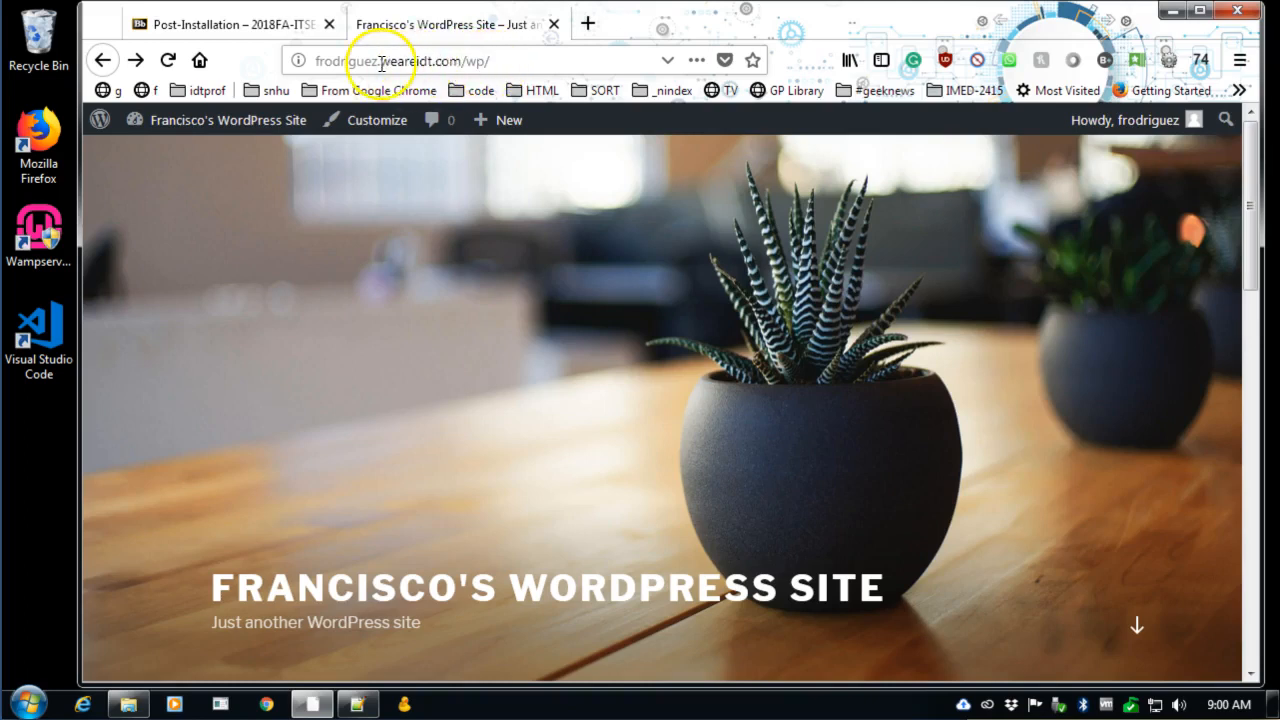
click(522, 62)
click(530, 60)
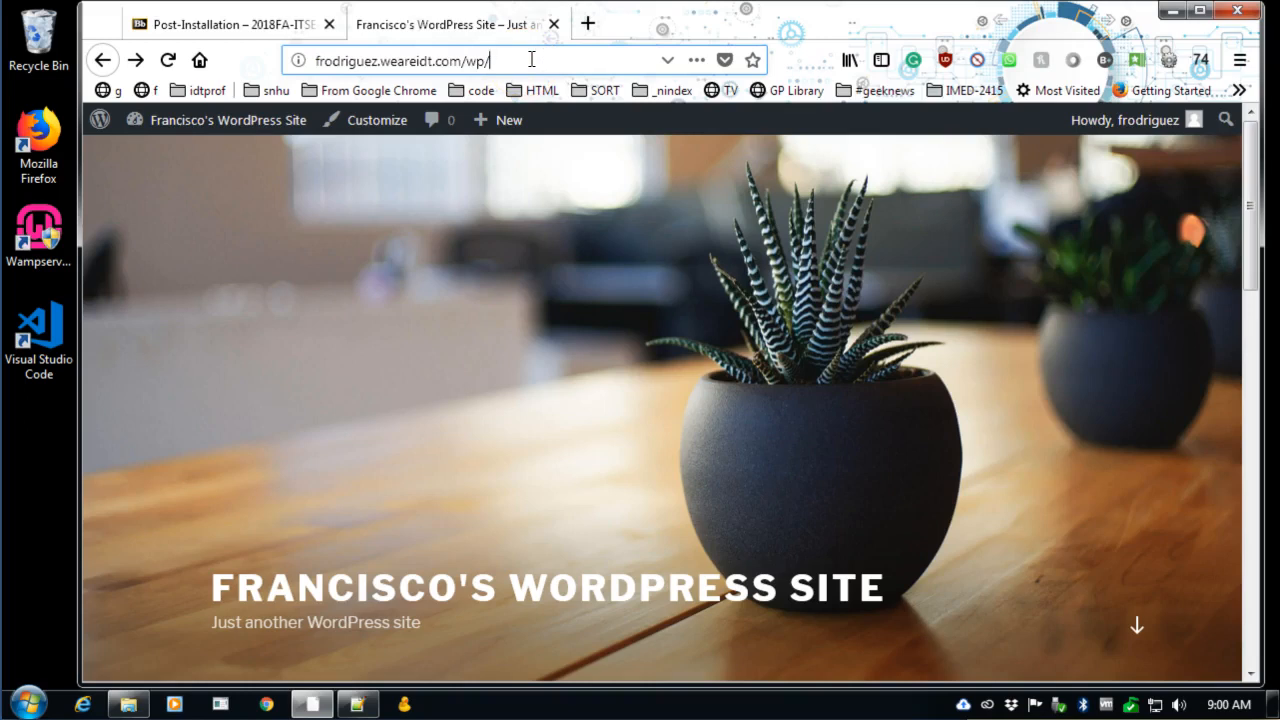
double_click(325, 60)
double_click(418, 62)
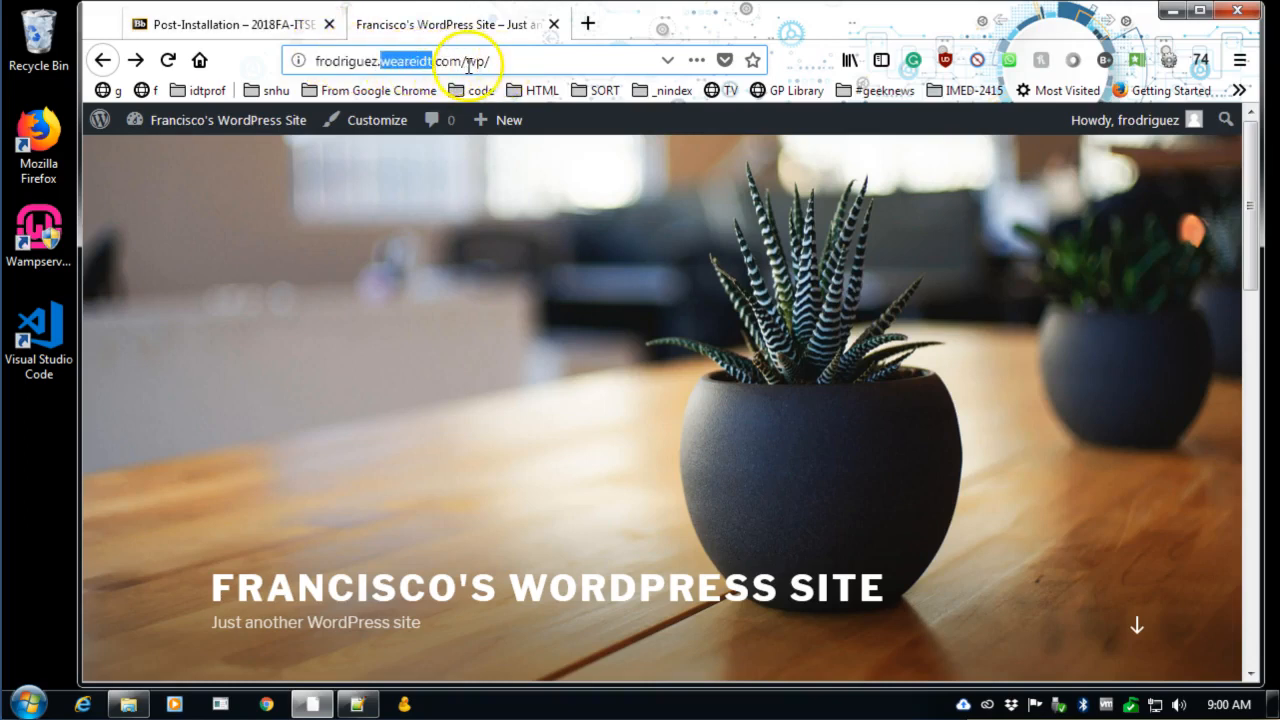
click(477, 62)
double_click(477, 62)
click(543, 62)
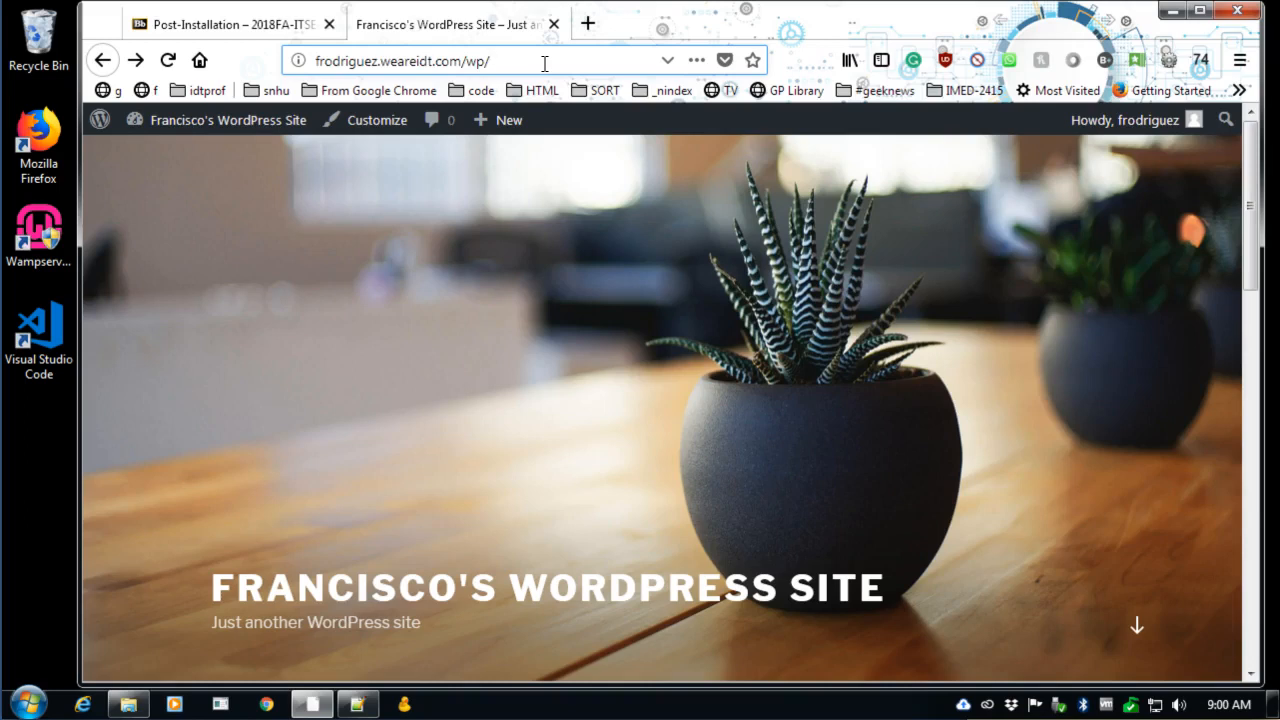
text(wp-)
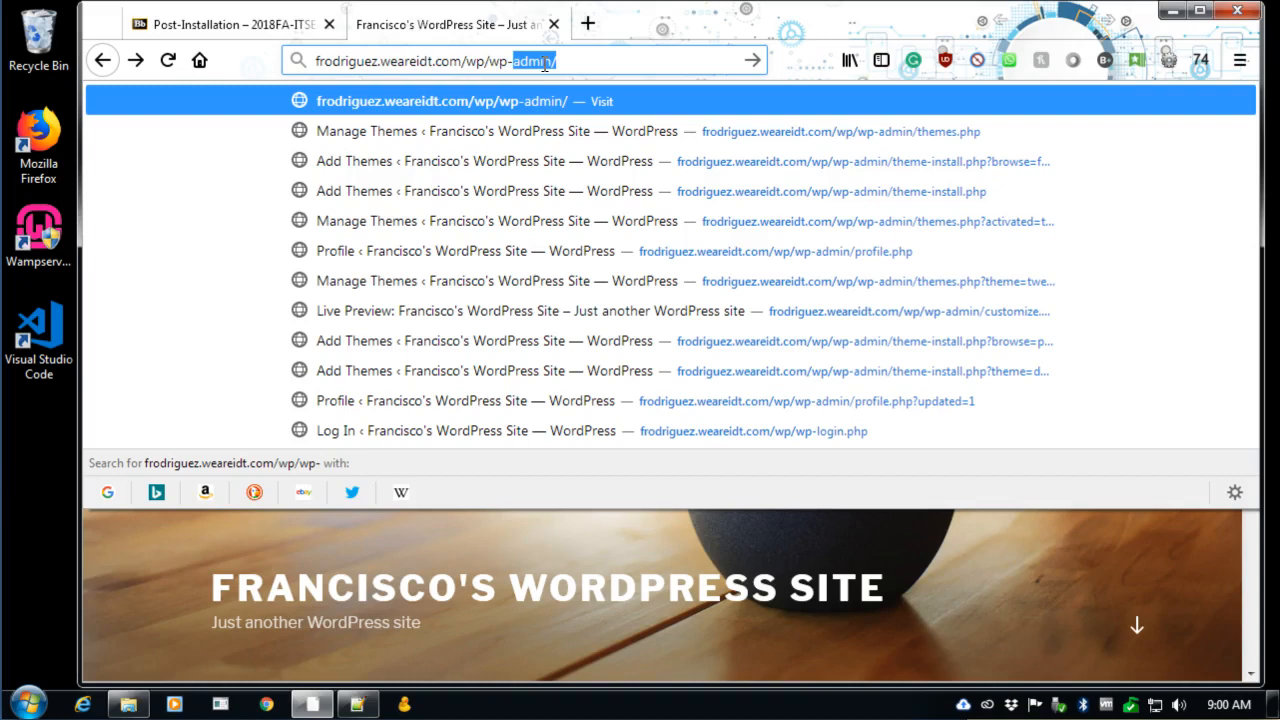
key(Return)
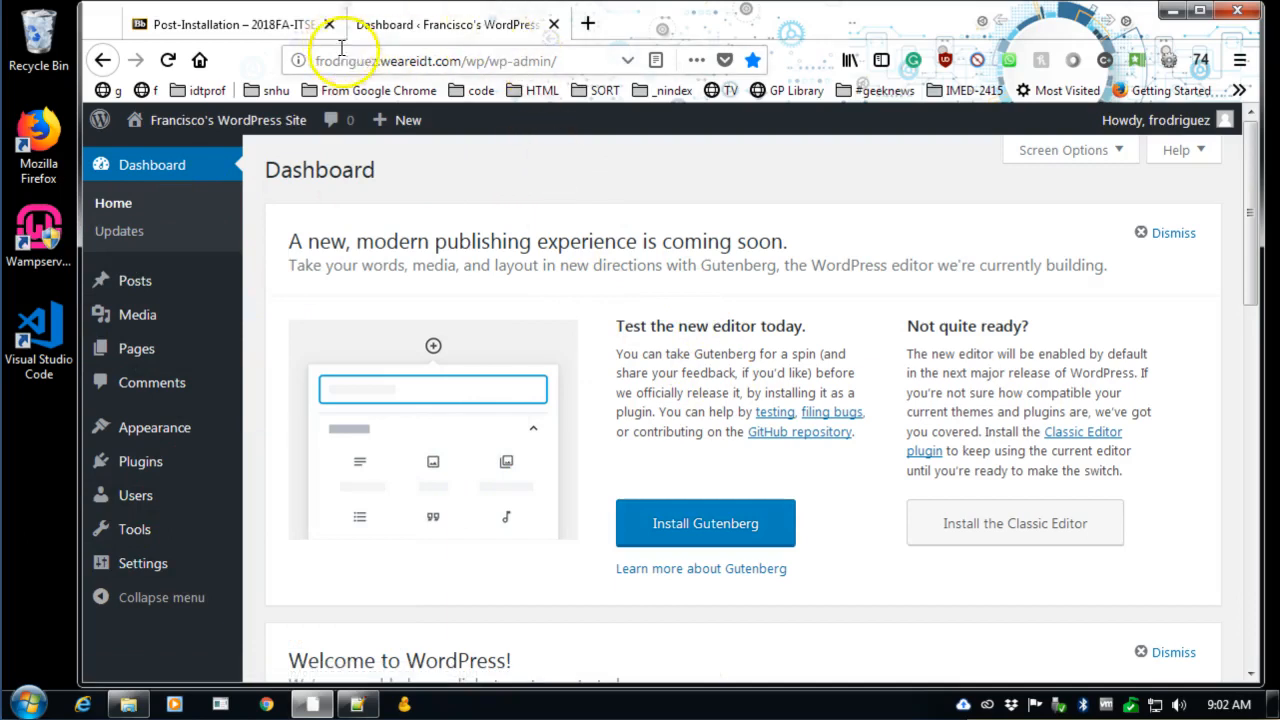
Highlight the /wp-admin/ part of the dashboard's address.
click(557, 61)
double_click(530, 61)
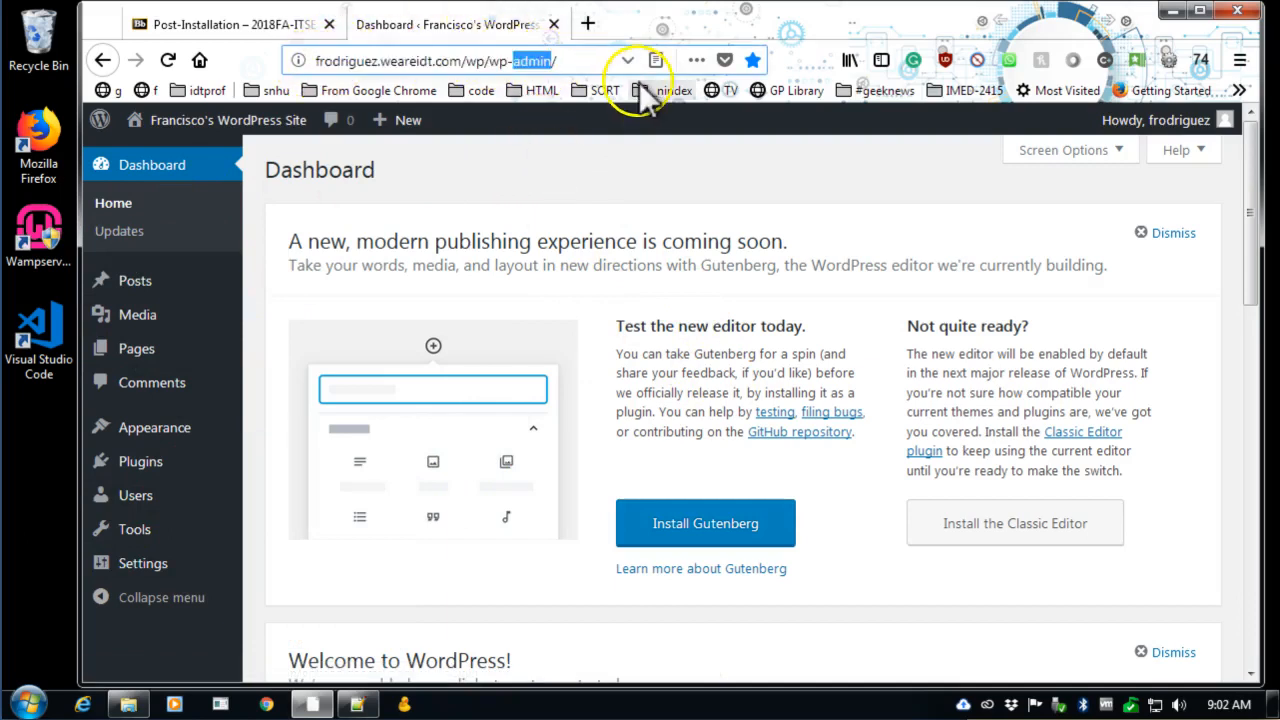
drag(484, 61, 580, 68)
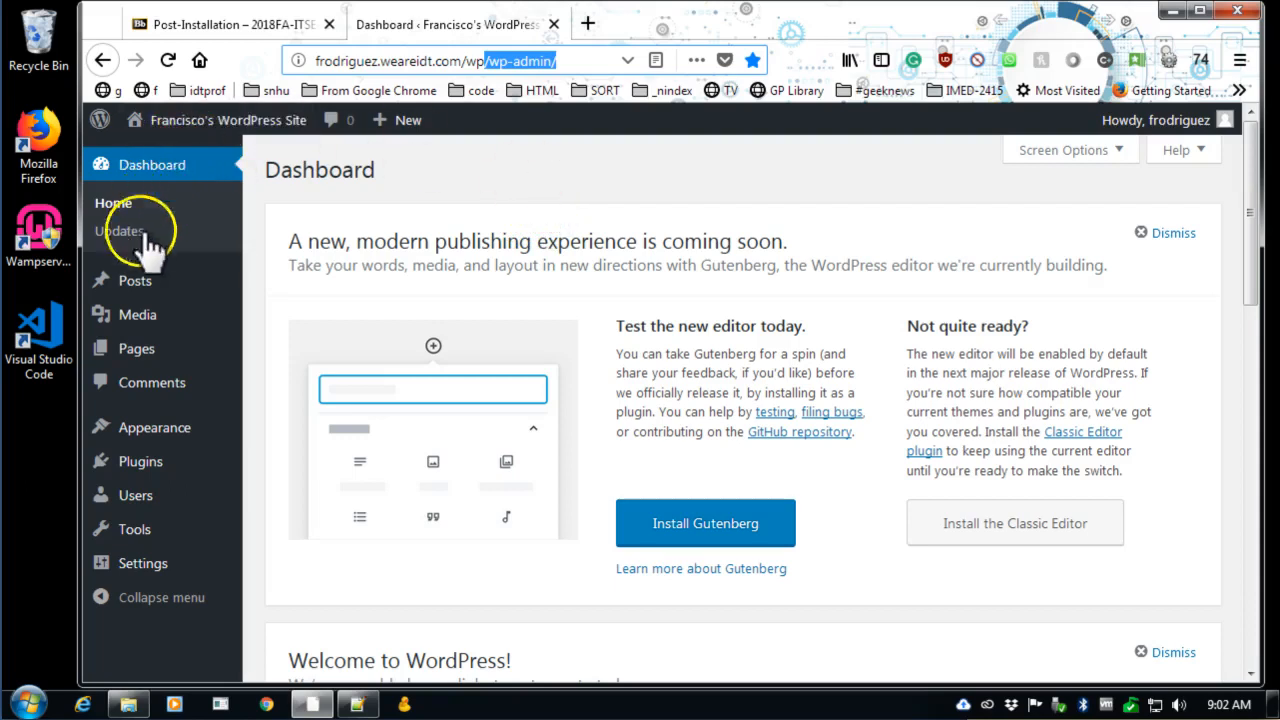
Open the site's theme management page and look at the options for Twenty Sixteen and Twenty Fifteen.
mouse_move(166, 442)
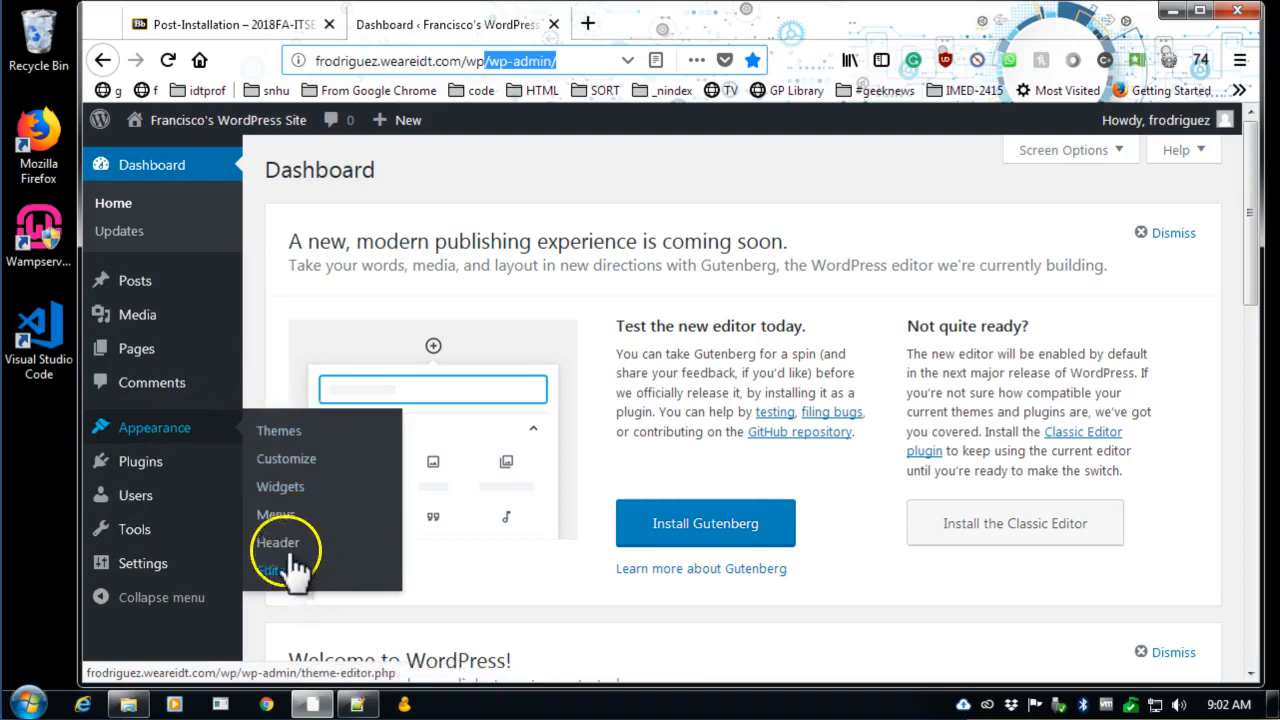
click(280, 431)
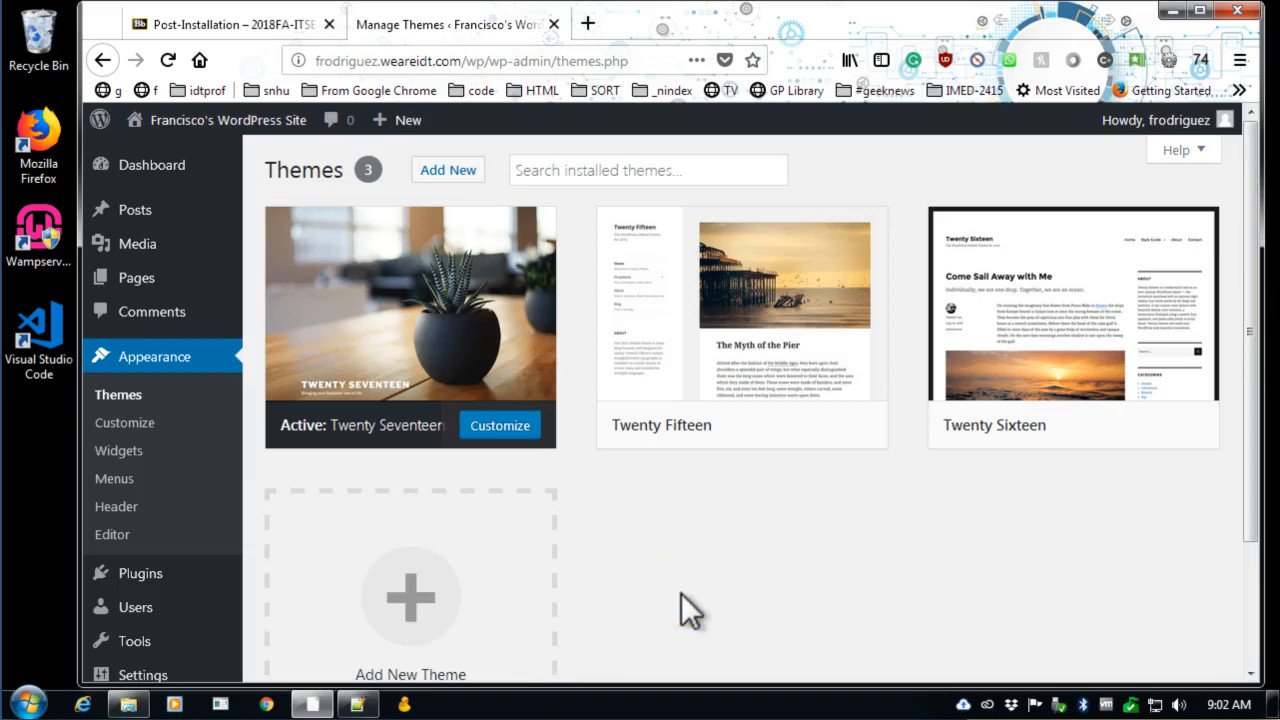
mouse_move(998, 447)
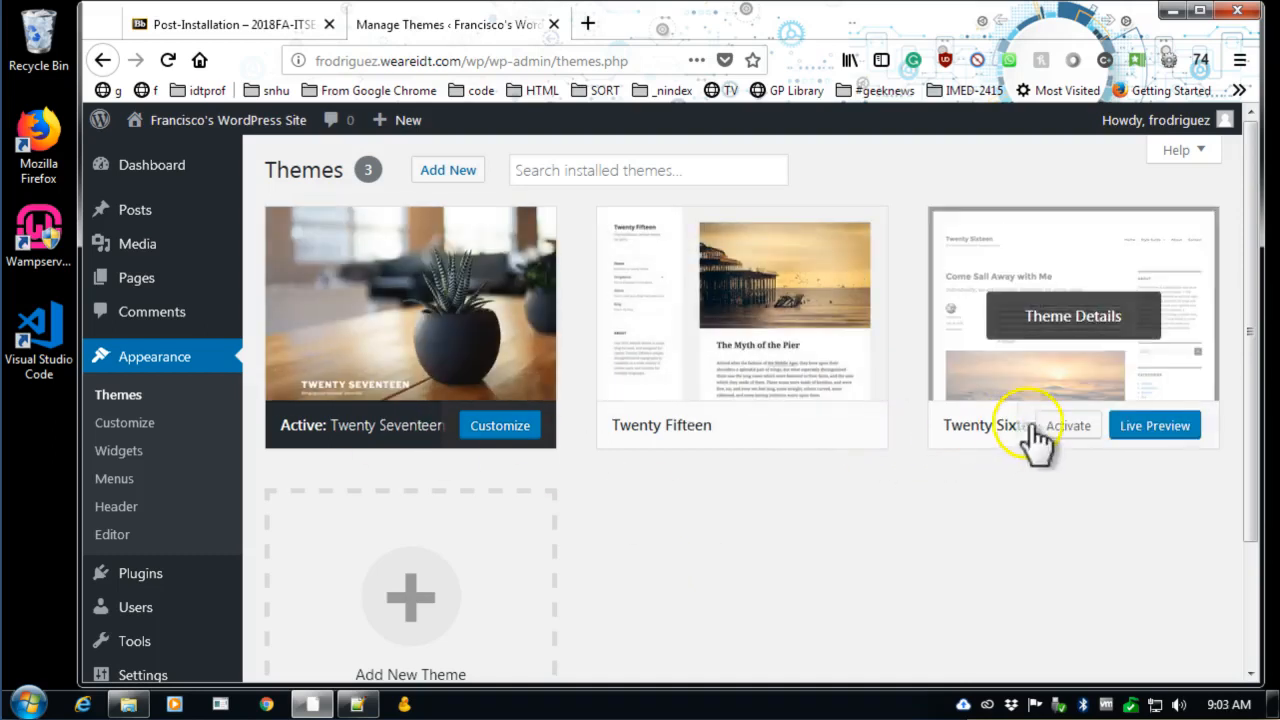
mouse_move(775, 437)
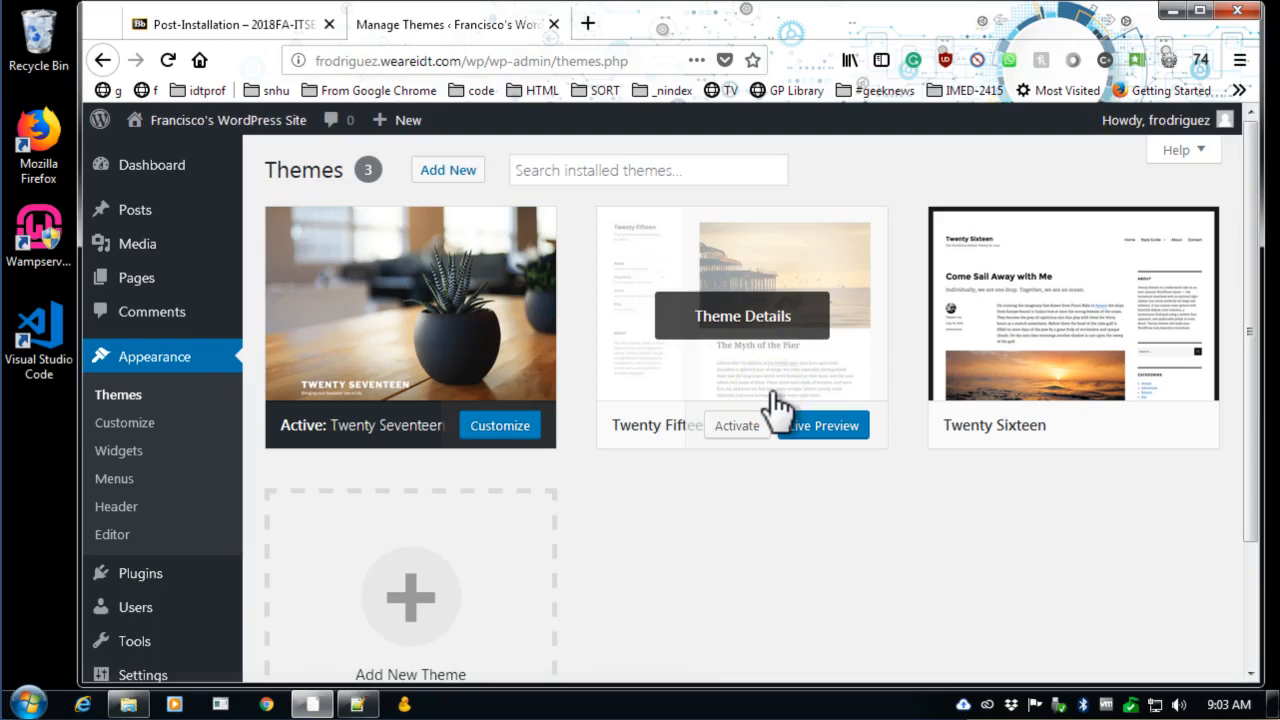
Open the site's public front page at its /wp/ address in a separate browser tab.
click(588, 23)
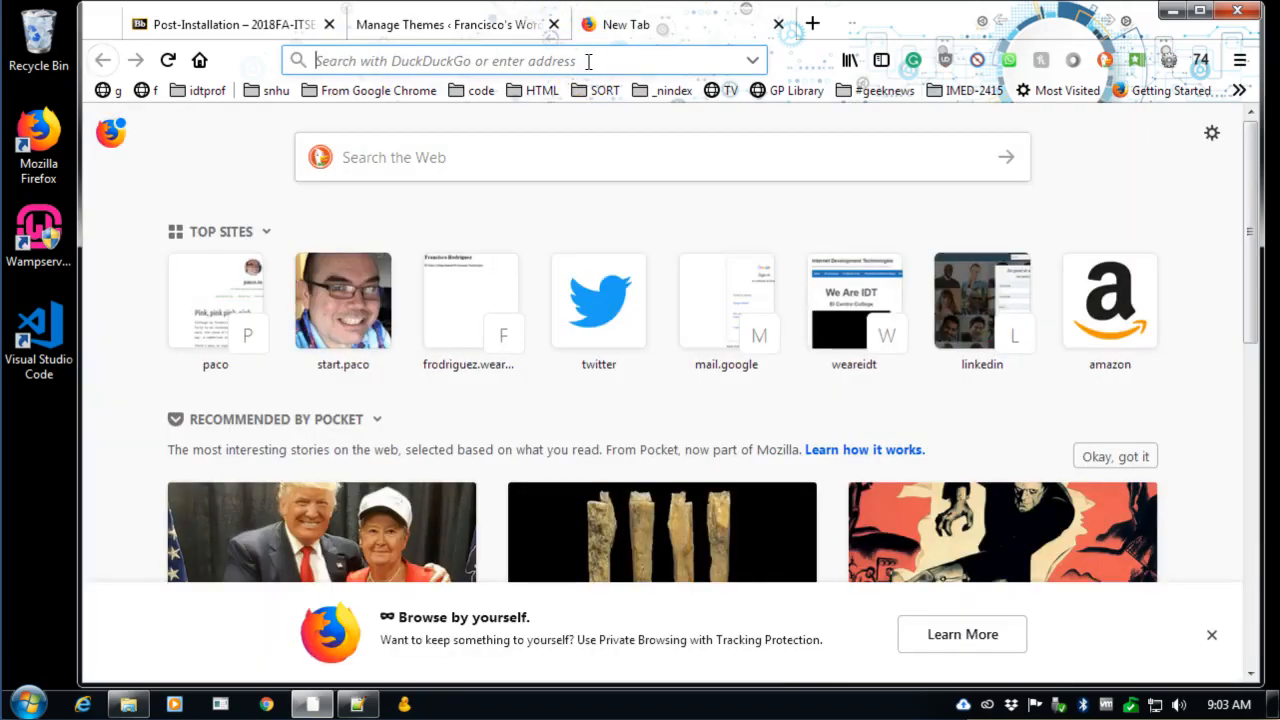
text(frodriguez.weareidt.com)
key(Return)
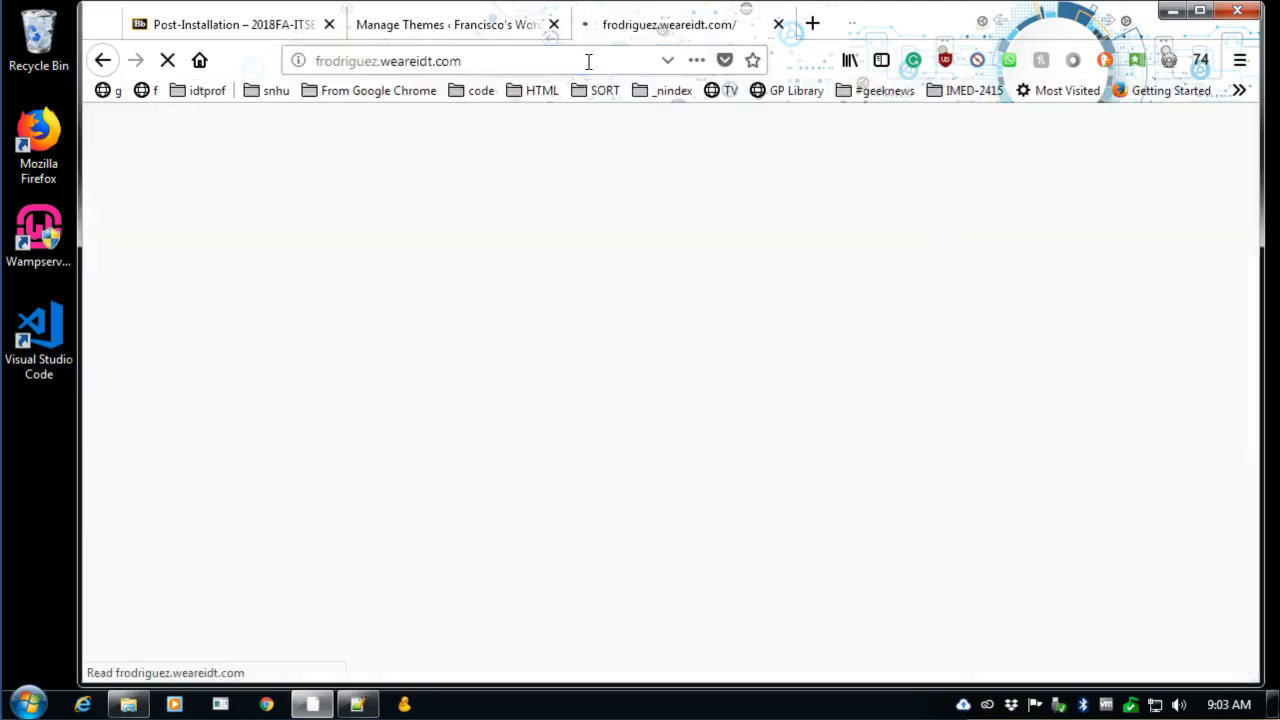
click(588, 61)
click(588, 61)
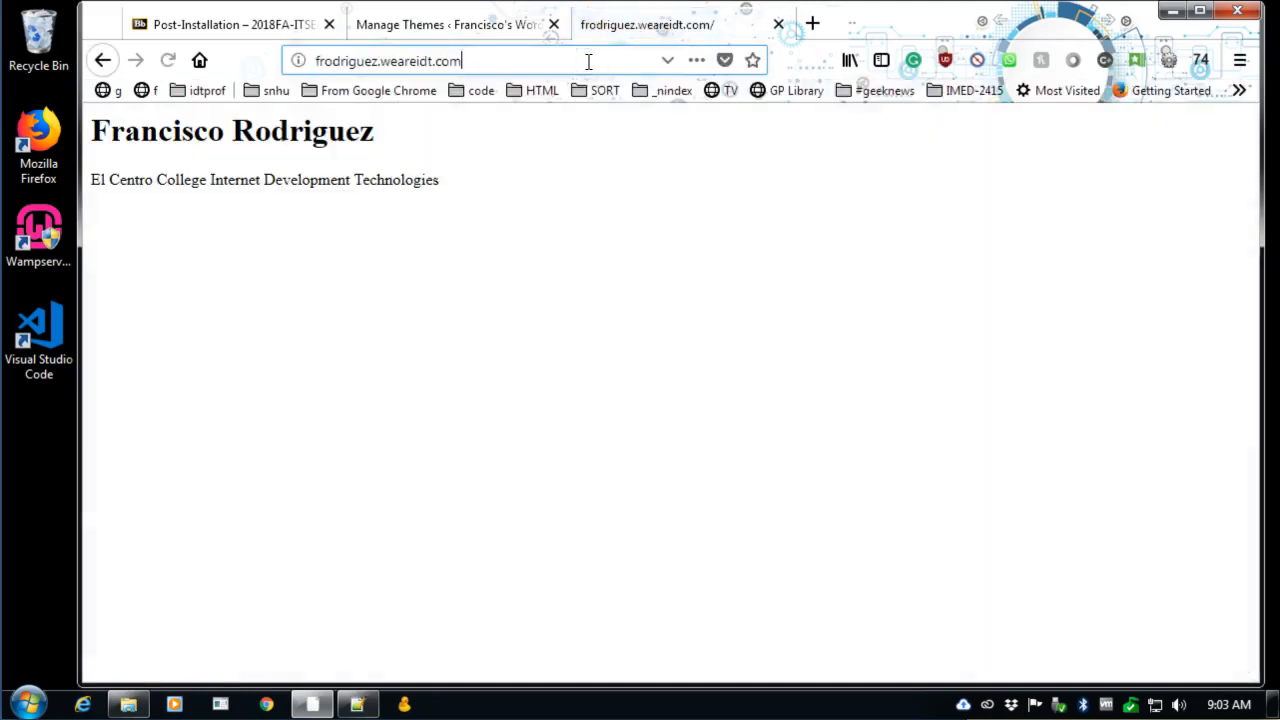
text(/w)
key(Return)
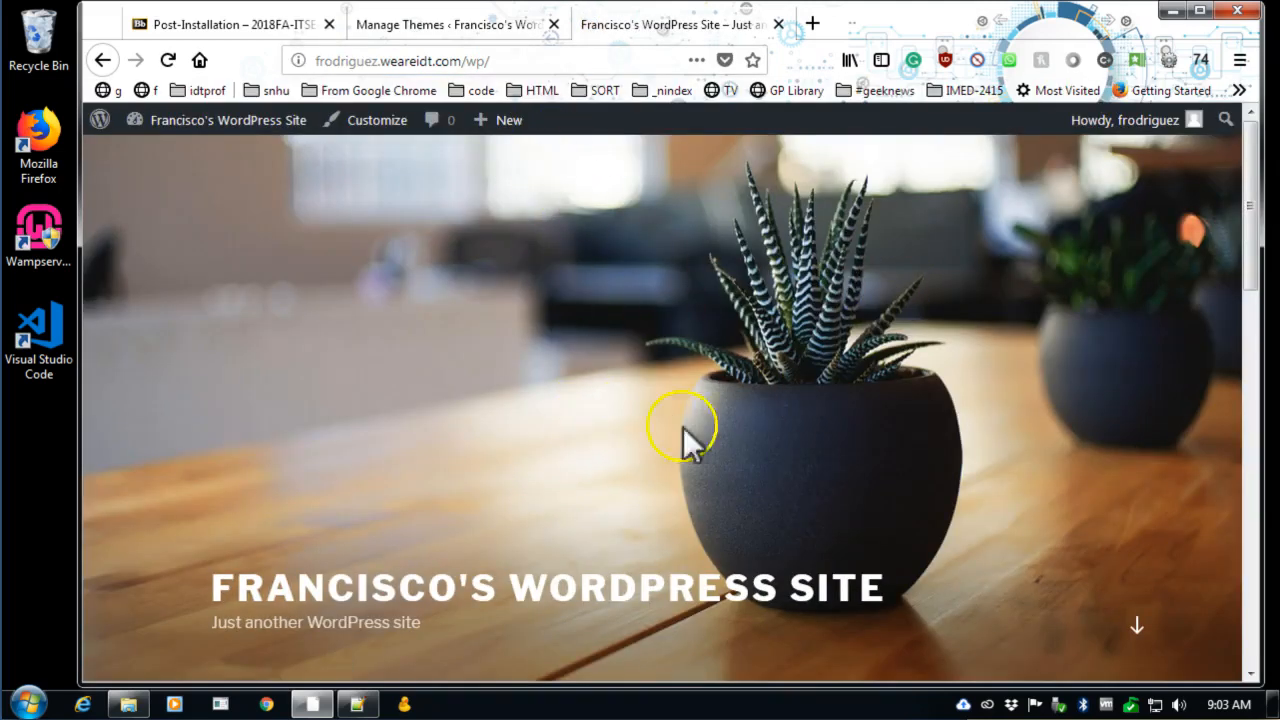
Return to the installed themes, open a live preview of Twenty Fifteen, and activate and publish that theme.
click(454, 24)
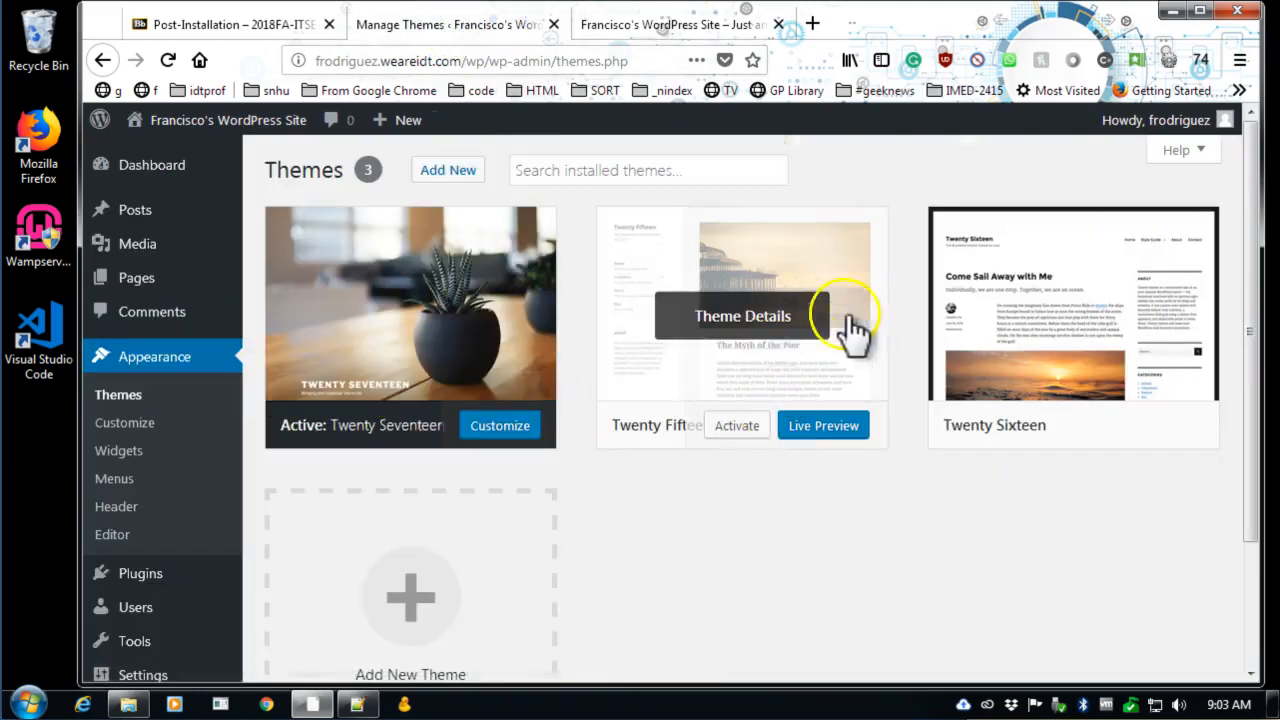
mouse_move(803, 406)
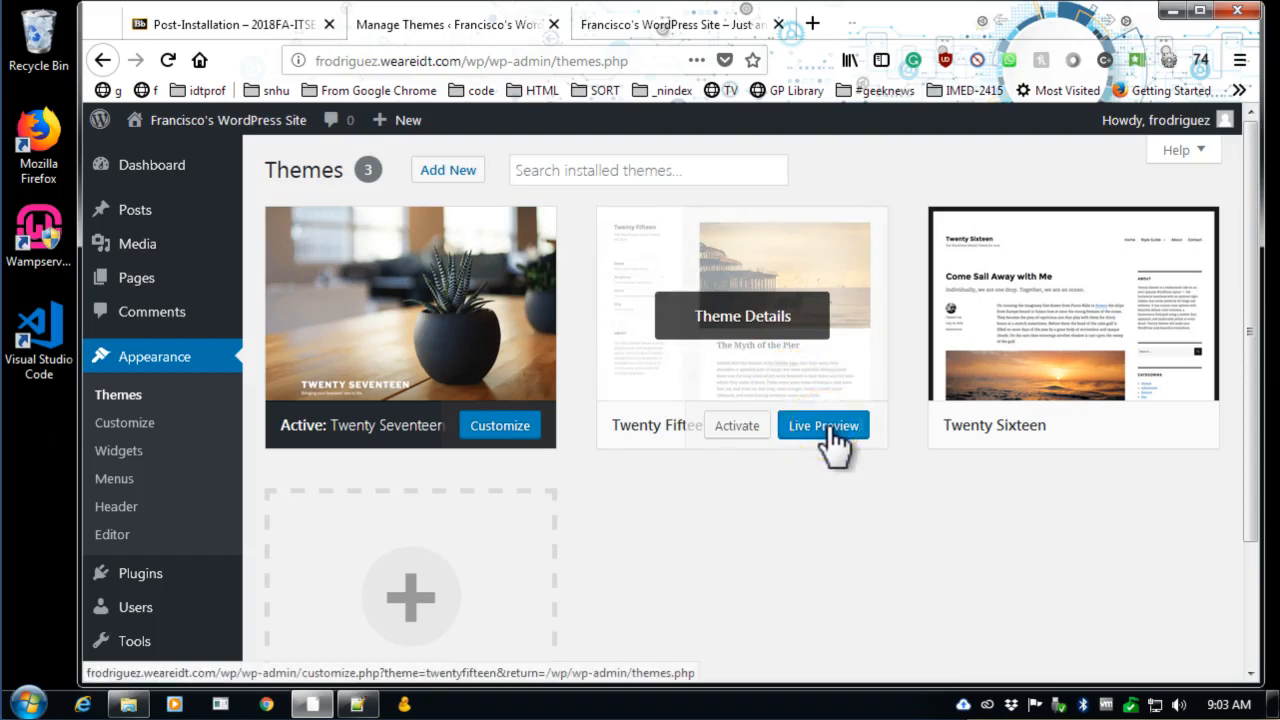
click(826, 427)
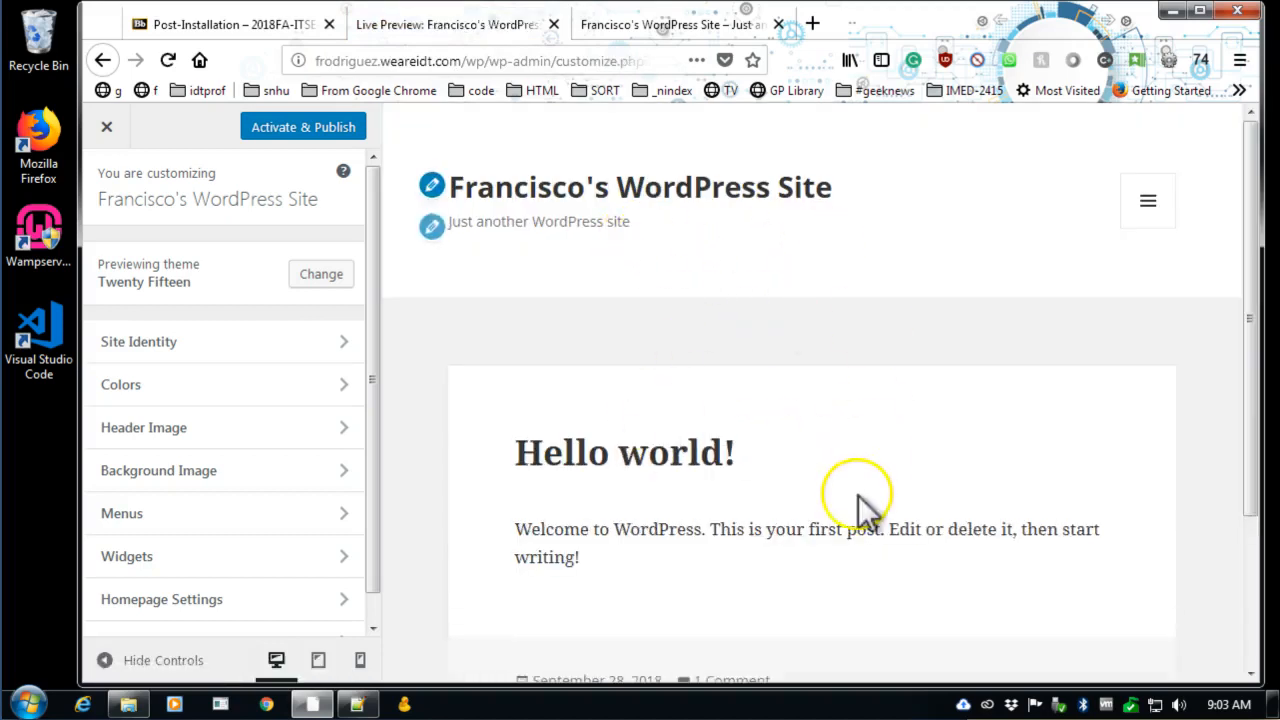
scroll(858, 500, down, 3)
scroll(858, 496, up, 3)
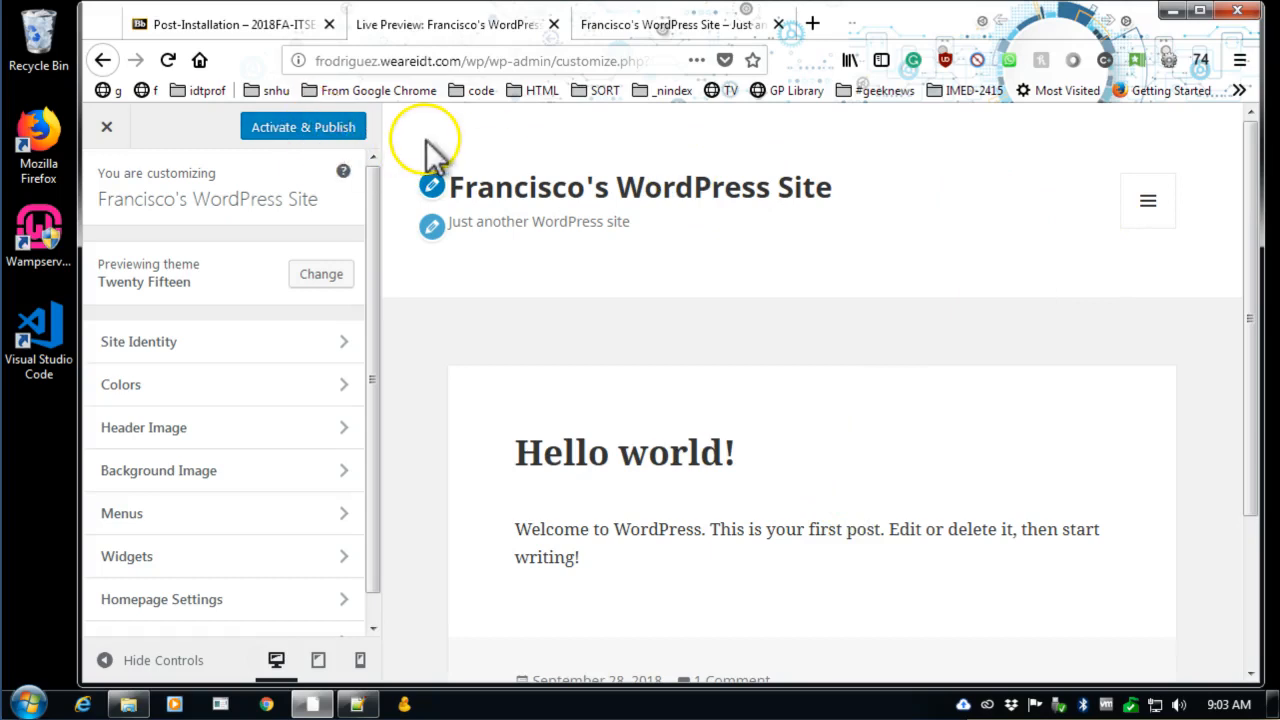
click(288, 138)
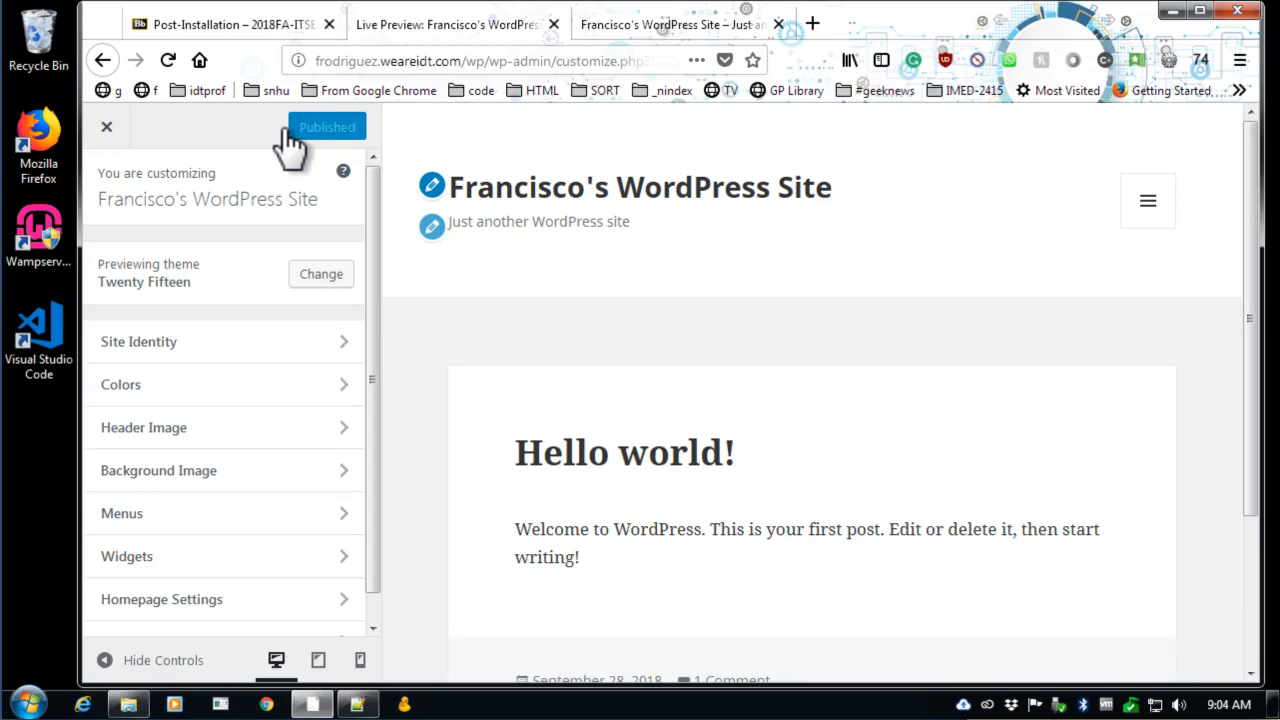
Reload the public front page in its own tab and look over its layout under the newly published theme.
click(664, 26)
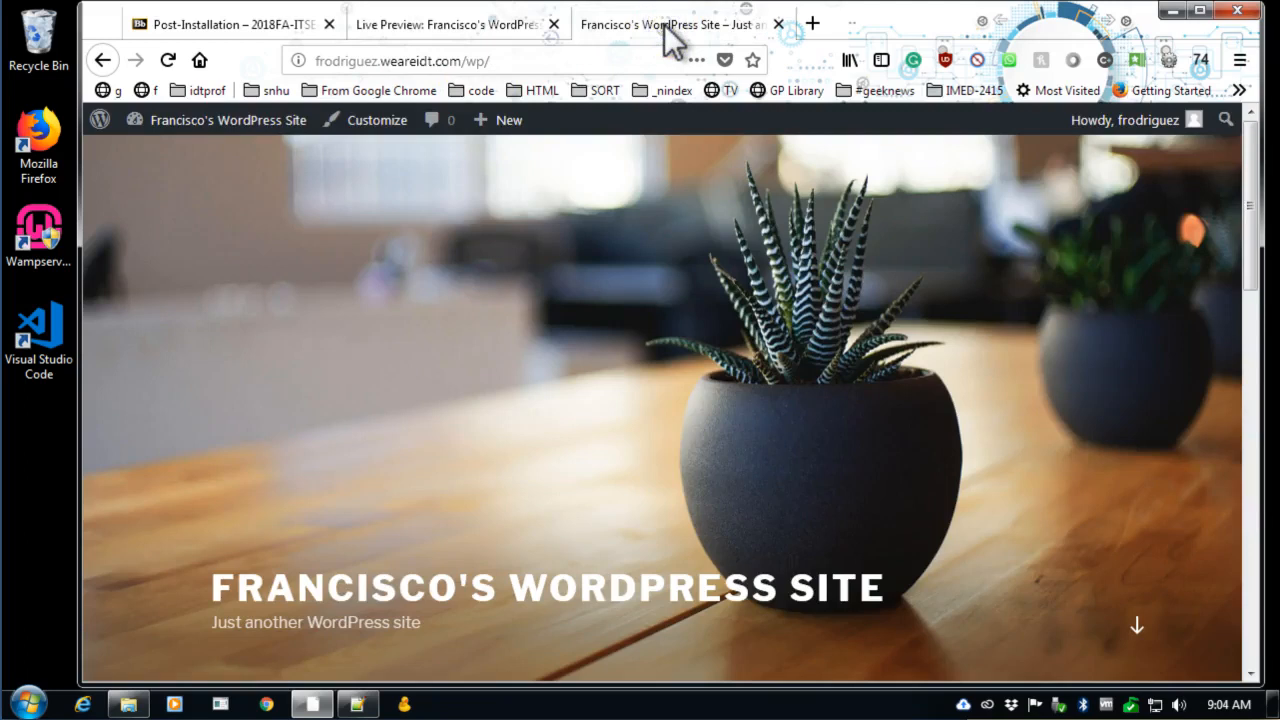
click(170, 60)
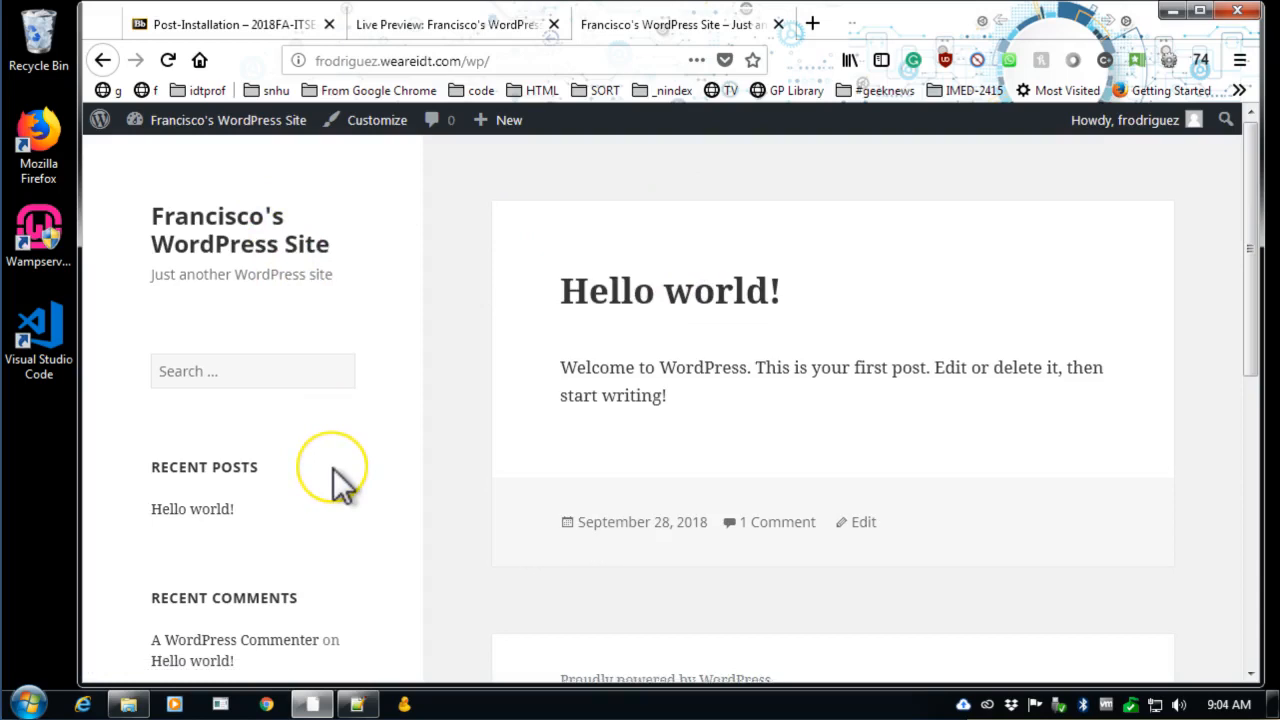
scroll(333, 468, down, 3)
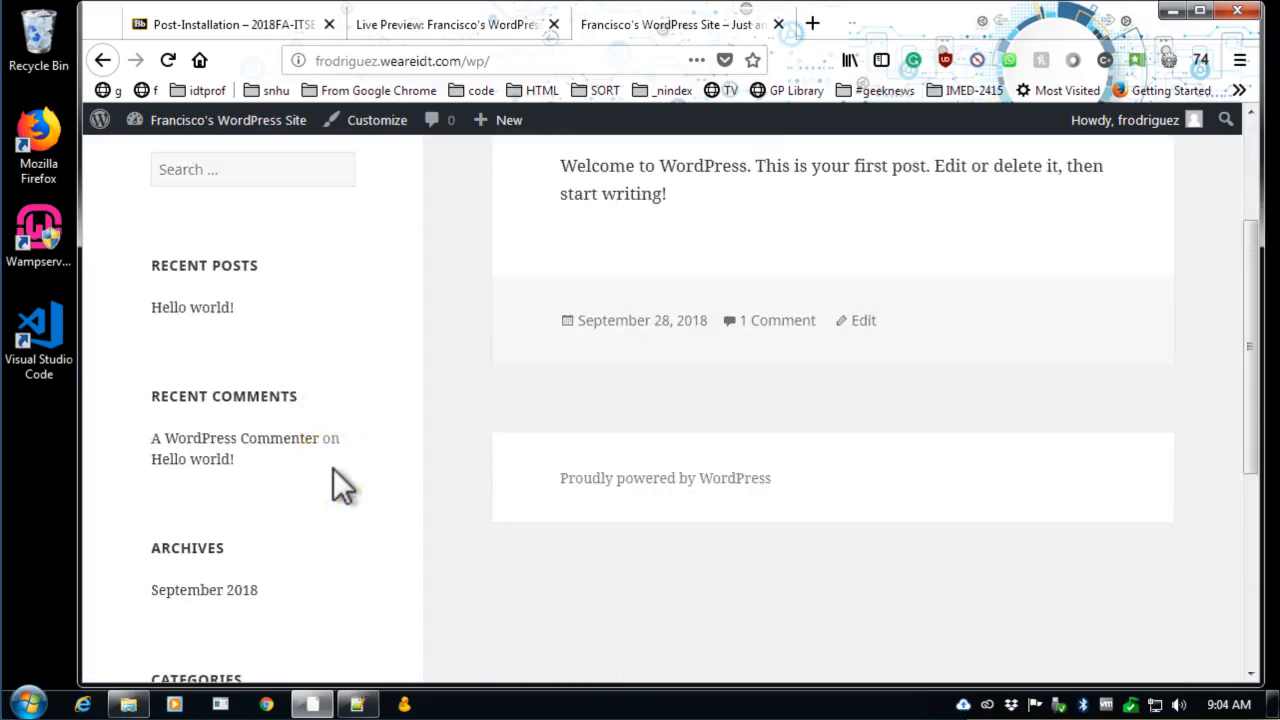
scroll(333, 468, up, 3)
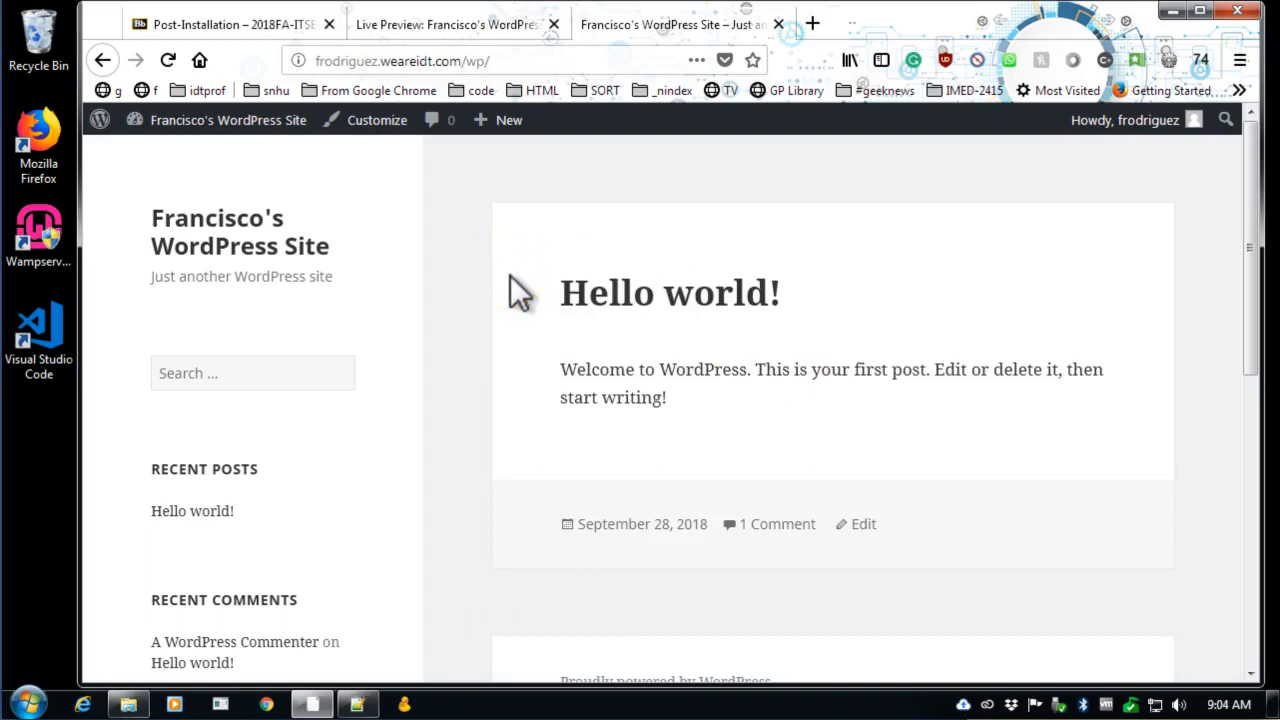
Look over the front page's sidebar sections and footer under the Twenty Fifteen theme.
scroll(200, 505, down, 3)
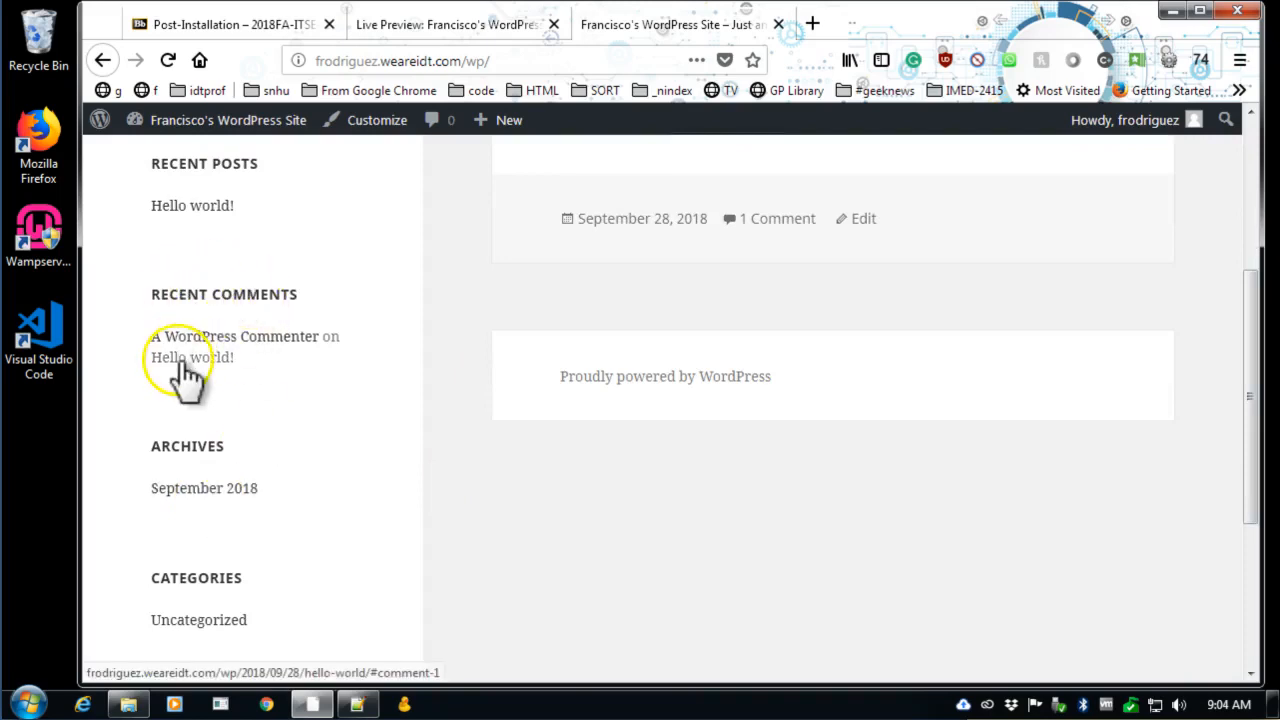
scroll(331, 449, down, 3)
scroll(331, 451, up, 6)
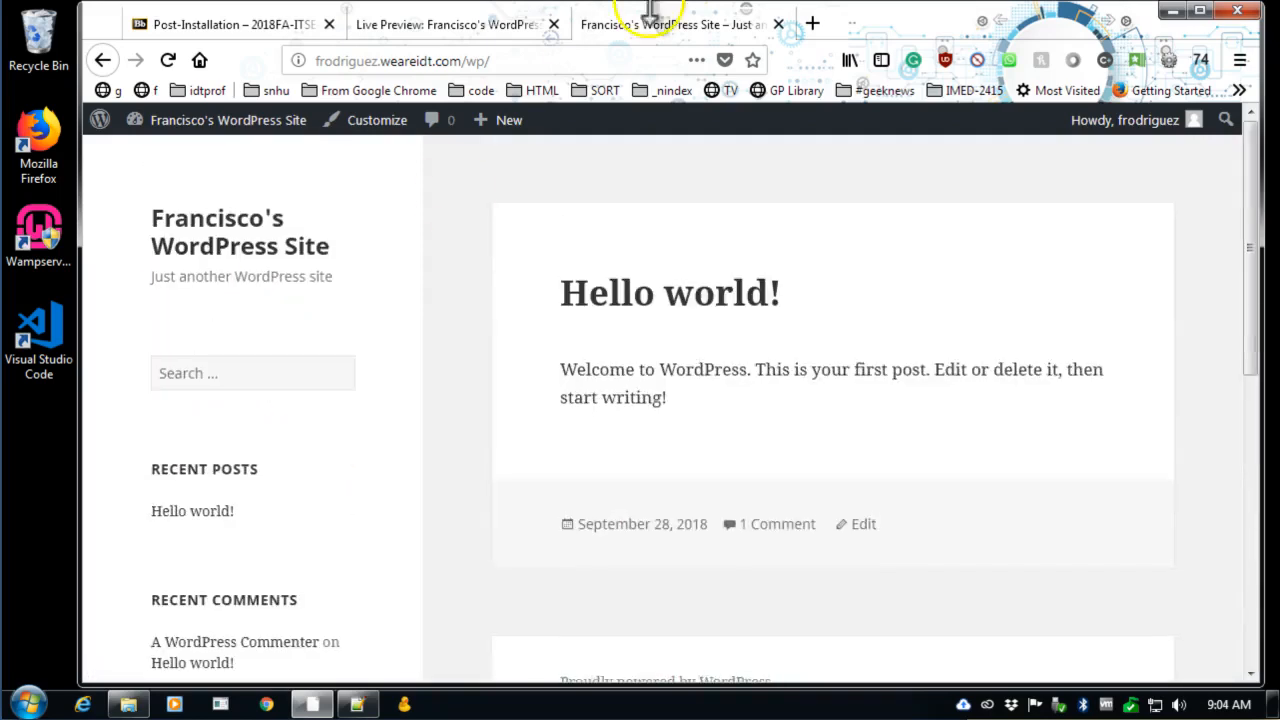
Close the Twenty Fifteen customizer and open the page for adding a new theme from the installed themes.
click(529, 36)
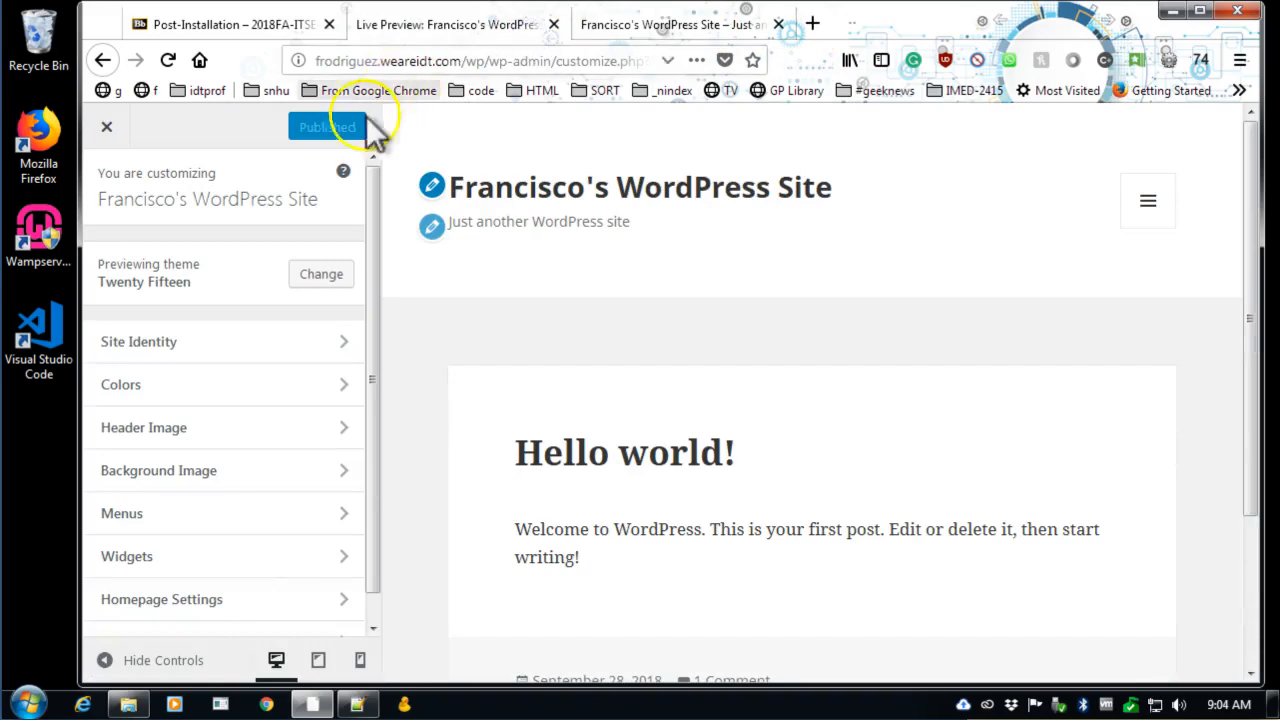
click(105, 129)
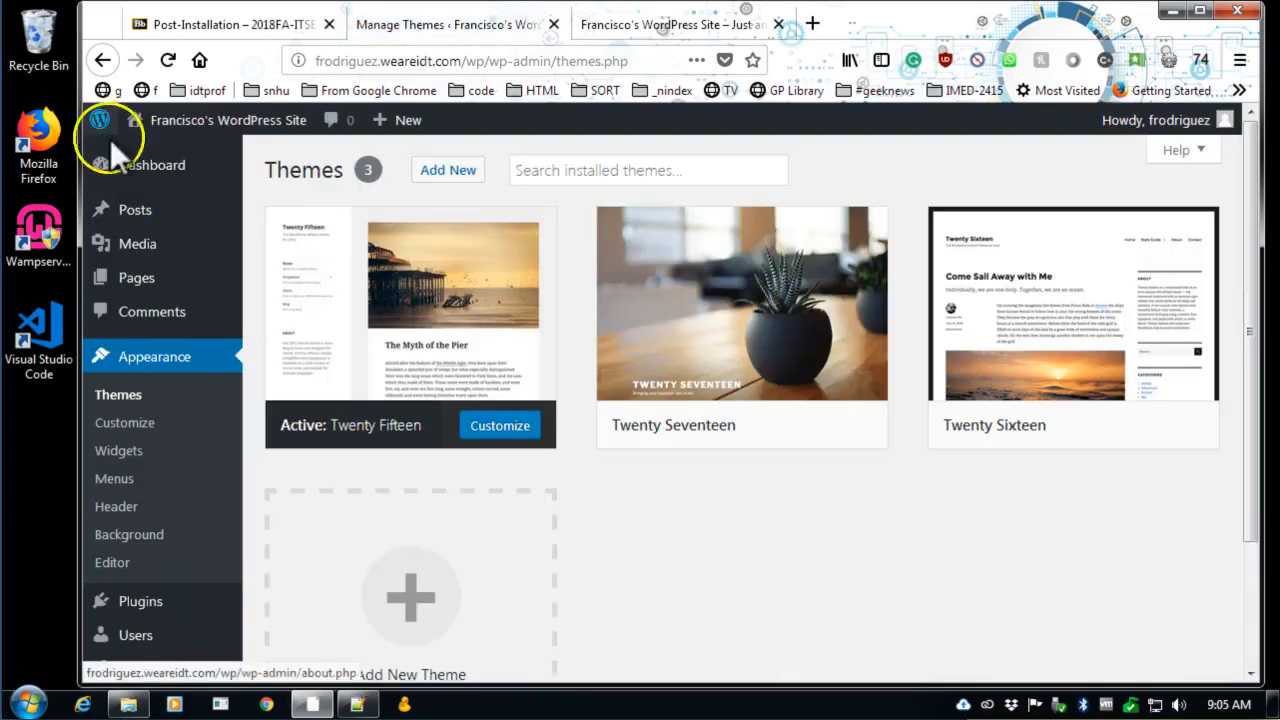
mouse_move(971, 300)
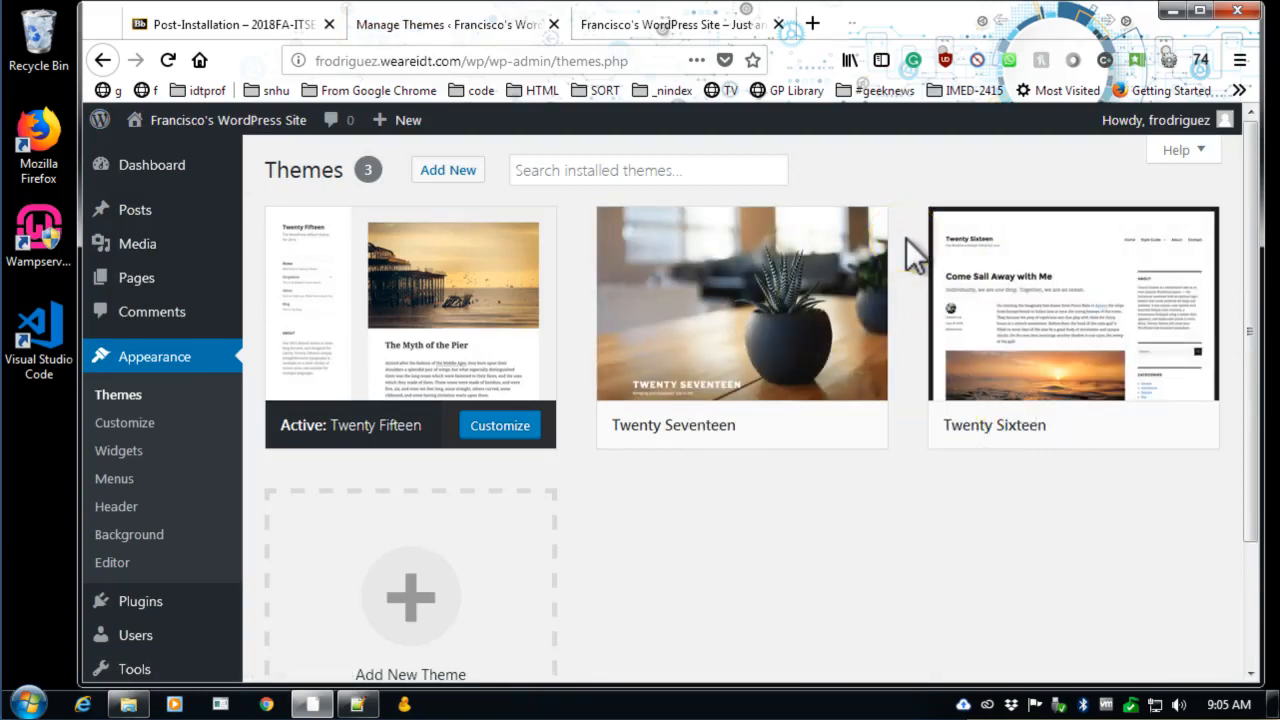
scroll(440, 515, down, 2)
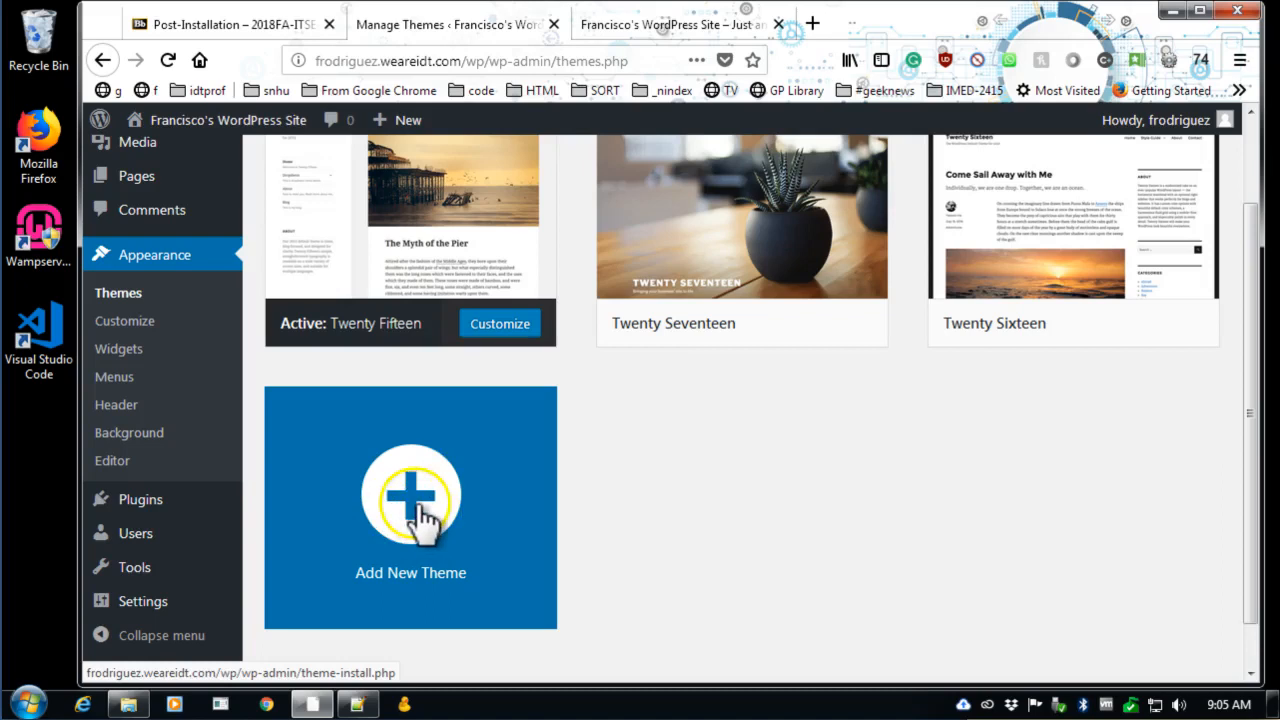
click(432, 535)
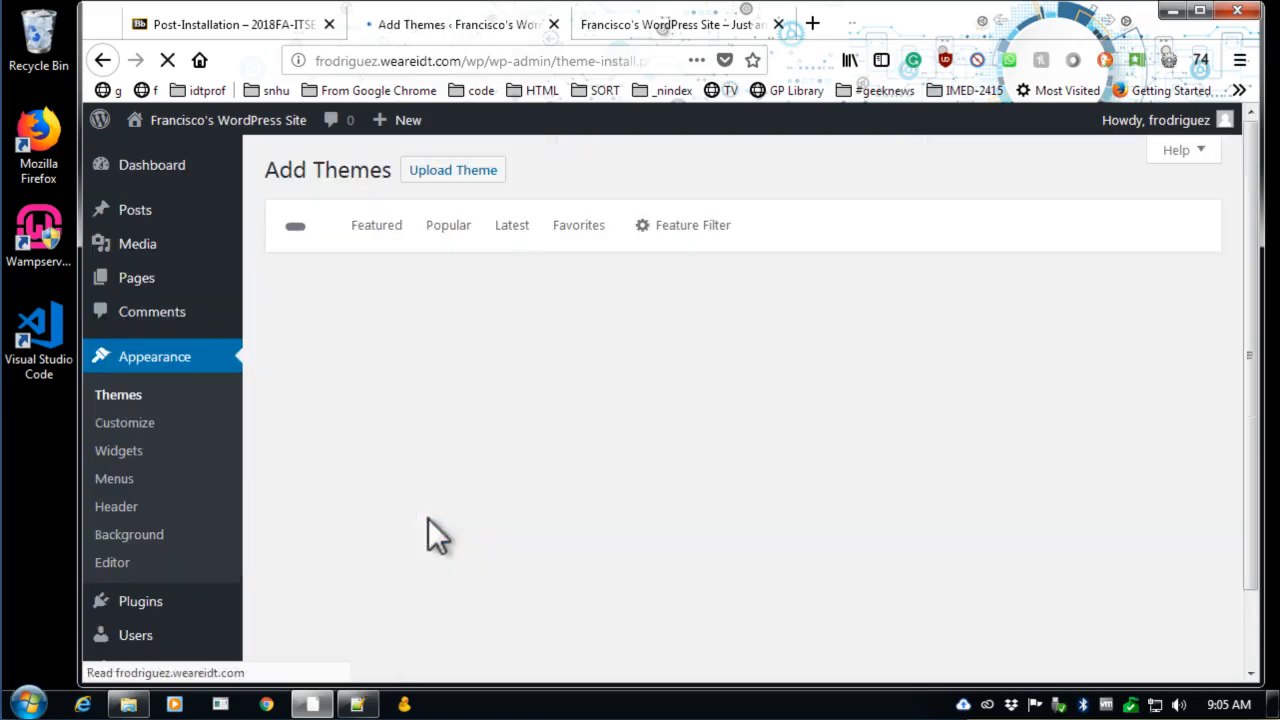
click(428, 518)
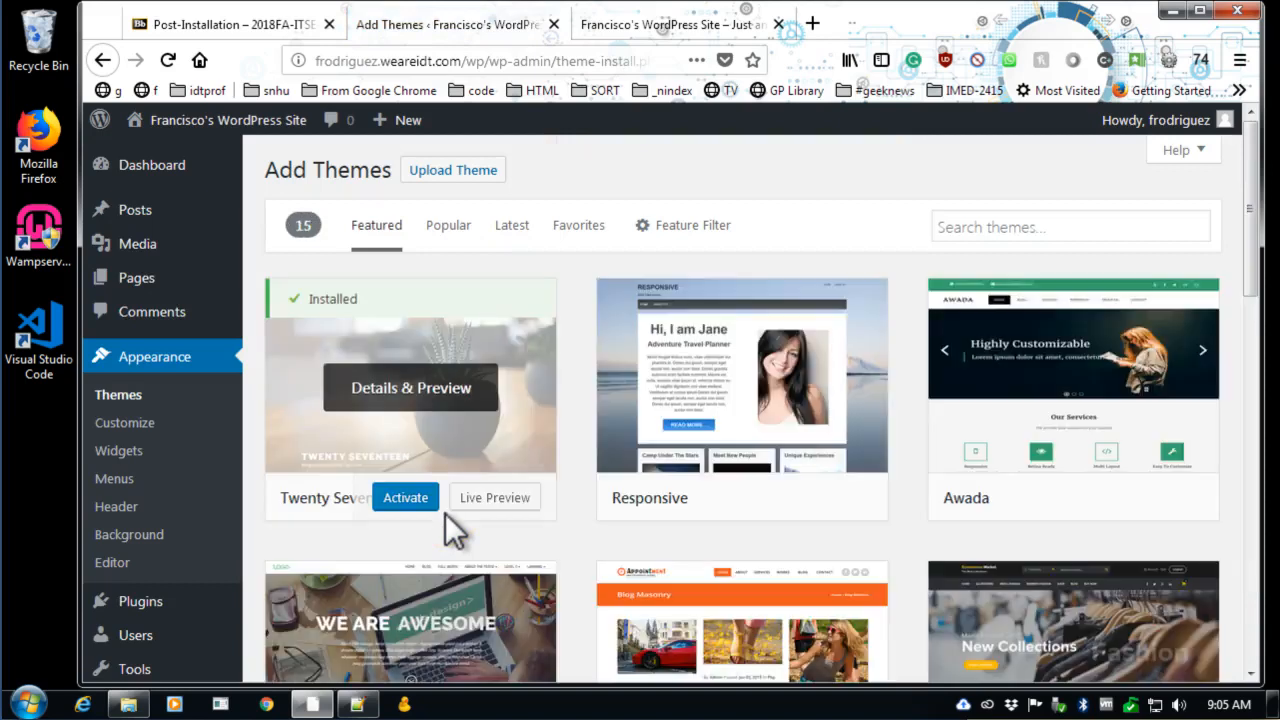
Browse all the featured themes available for installation, through to the end of the list.
scroll(1044, 533, down, 5)
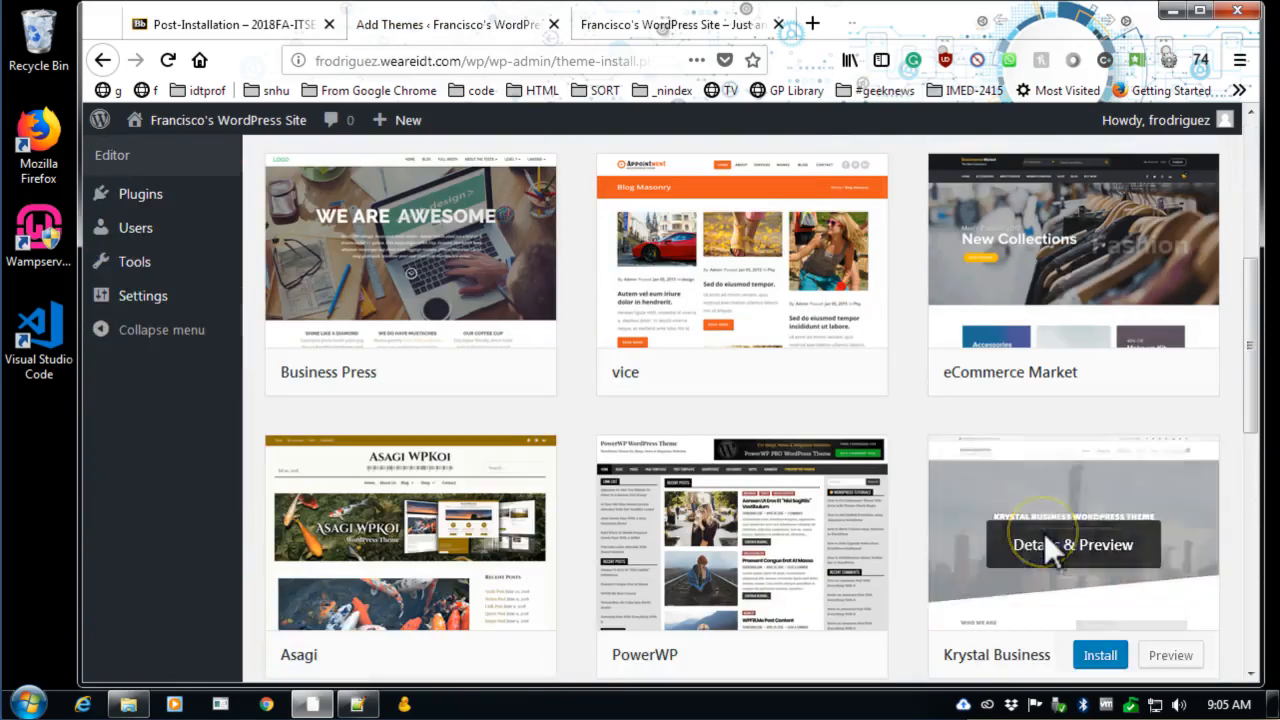
scroll(1044, 533, down, 4)
scroll(1044, 533, down, 1)
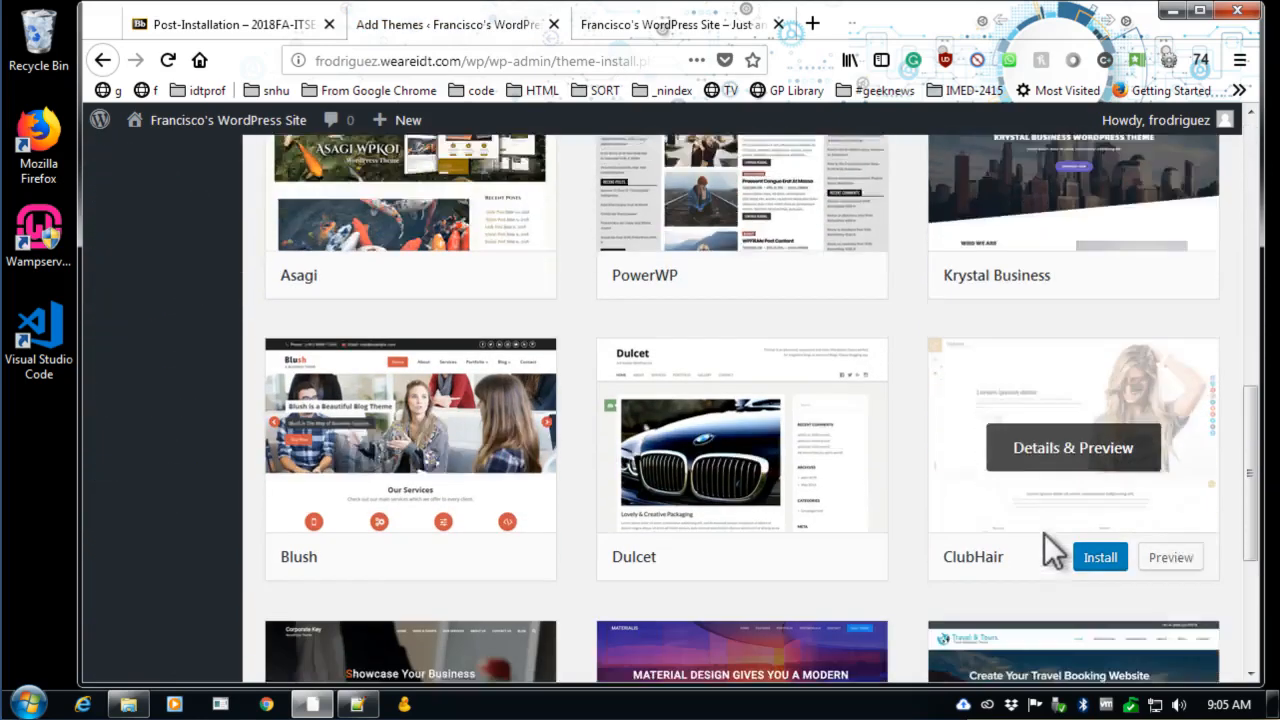
scroll(1044, 533, down, 2)
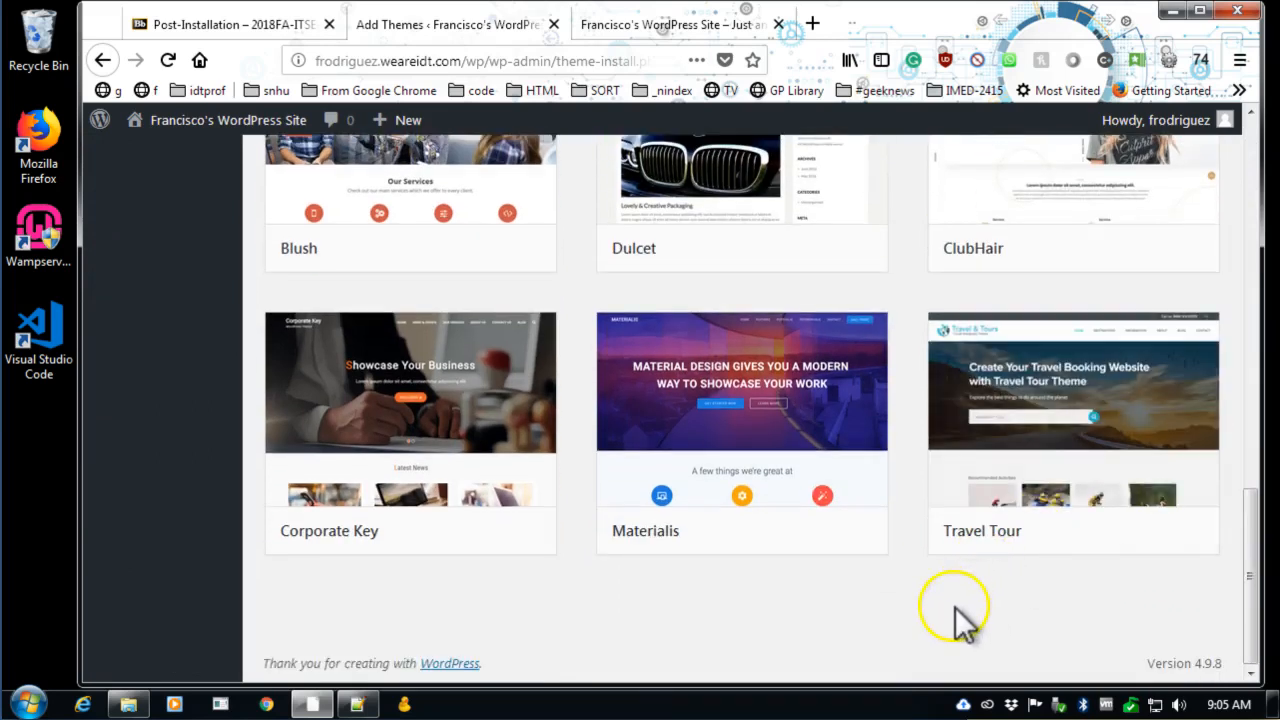
scroll(923, 588, up, 8)
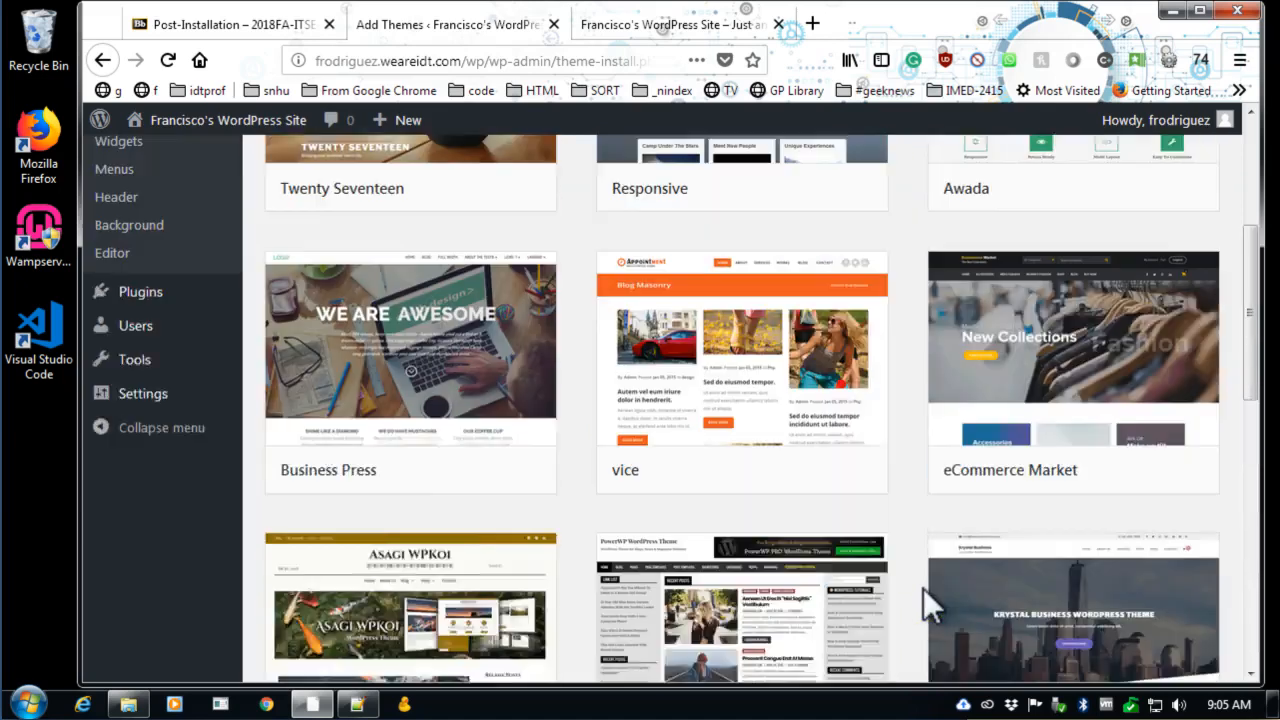
scroll(923, 588, up, 3)
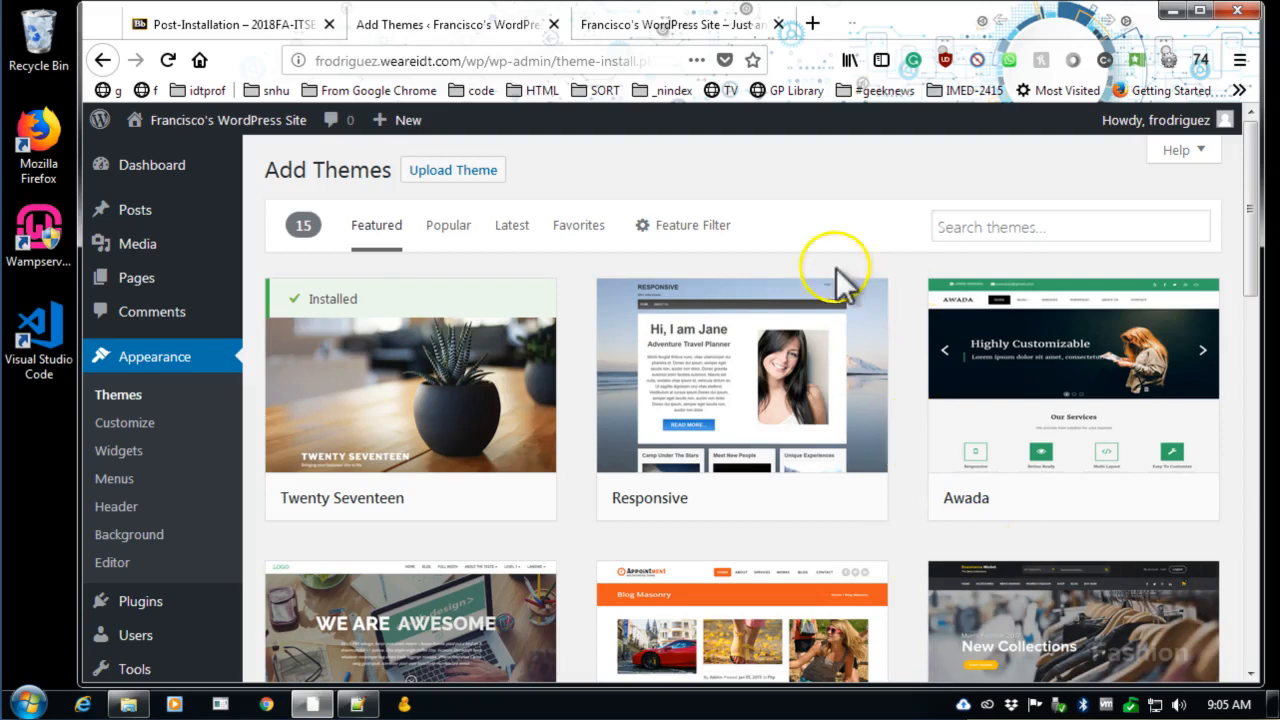
Switch to the site's public front page and look over its post, sidebar sections and footer.
click(666, 28)
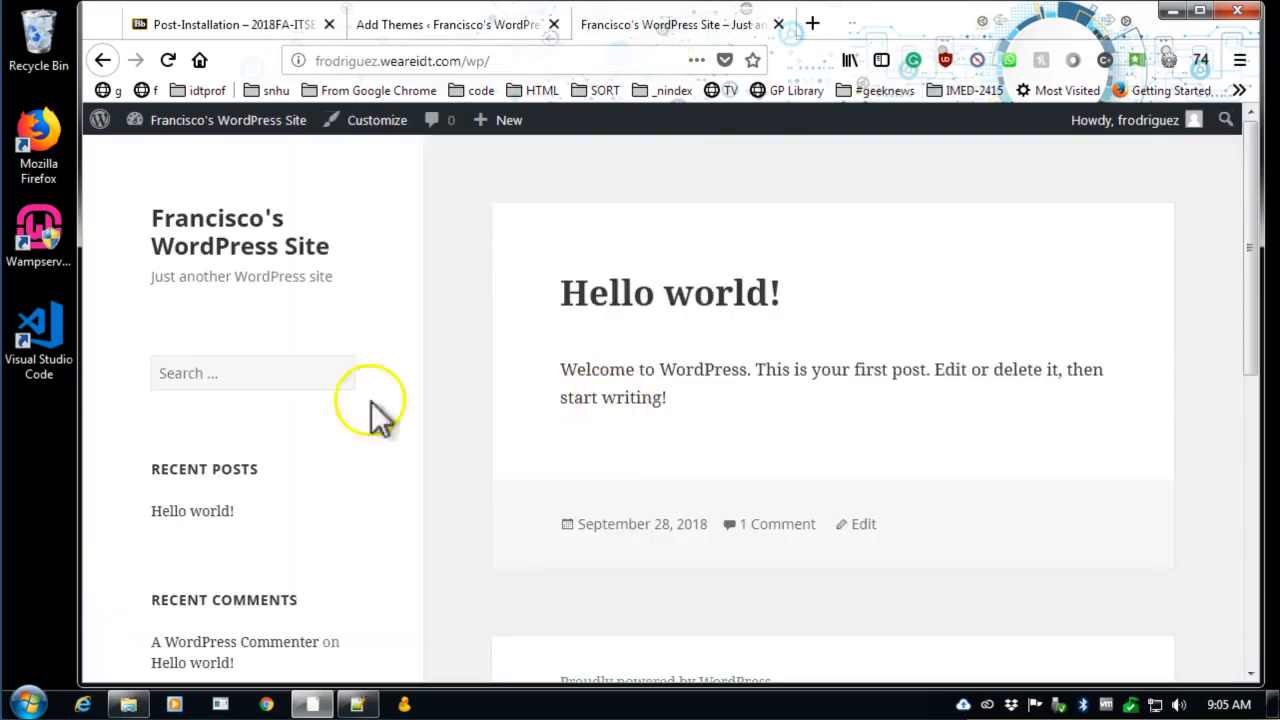
scroll(789, 393, down, 4)
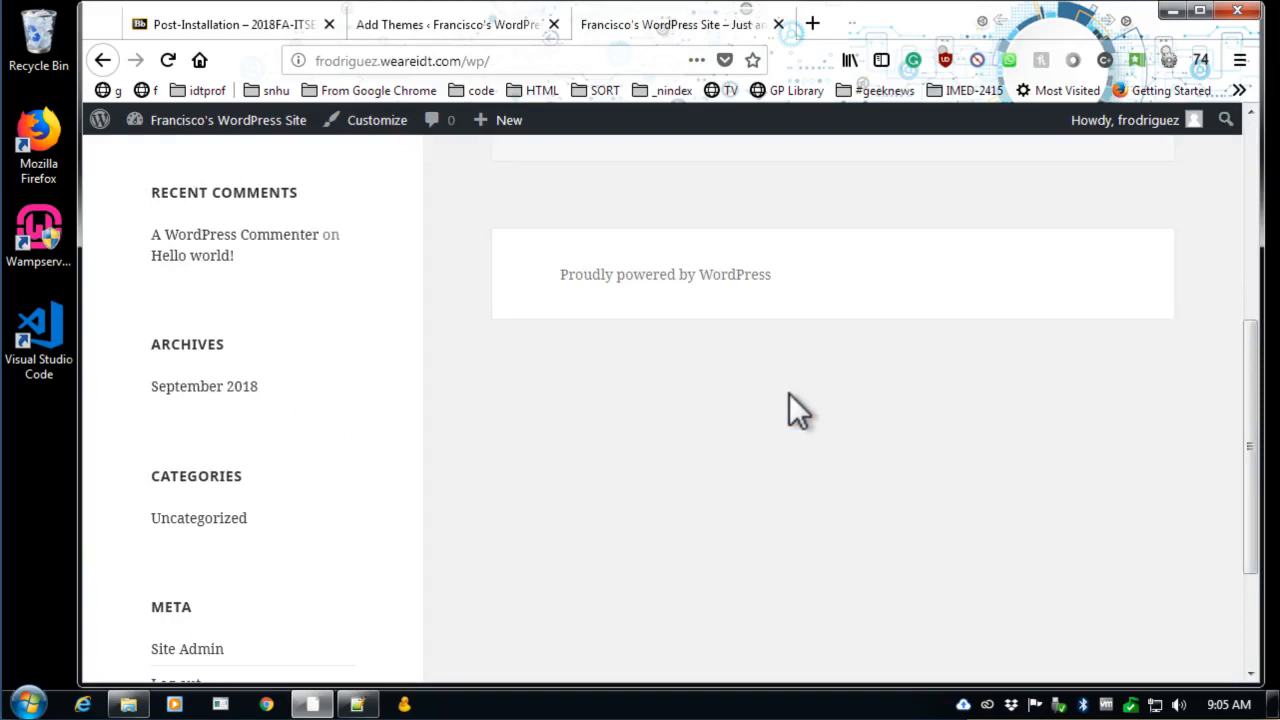
scroll(760, 385, up, 3)
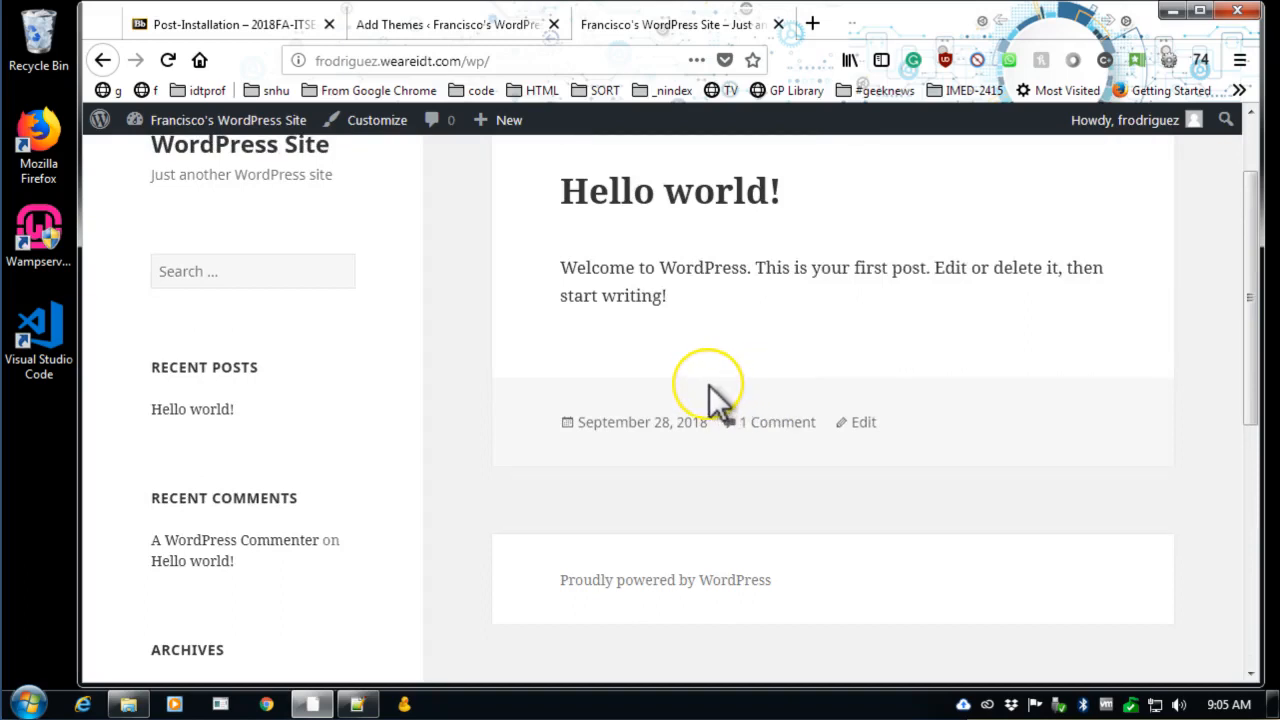
scroll(709, 385, up, 2)
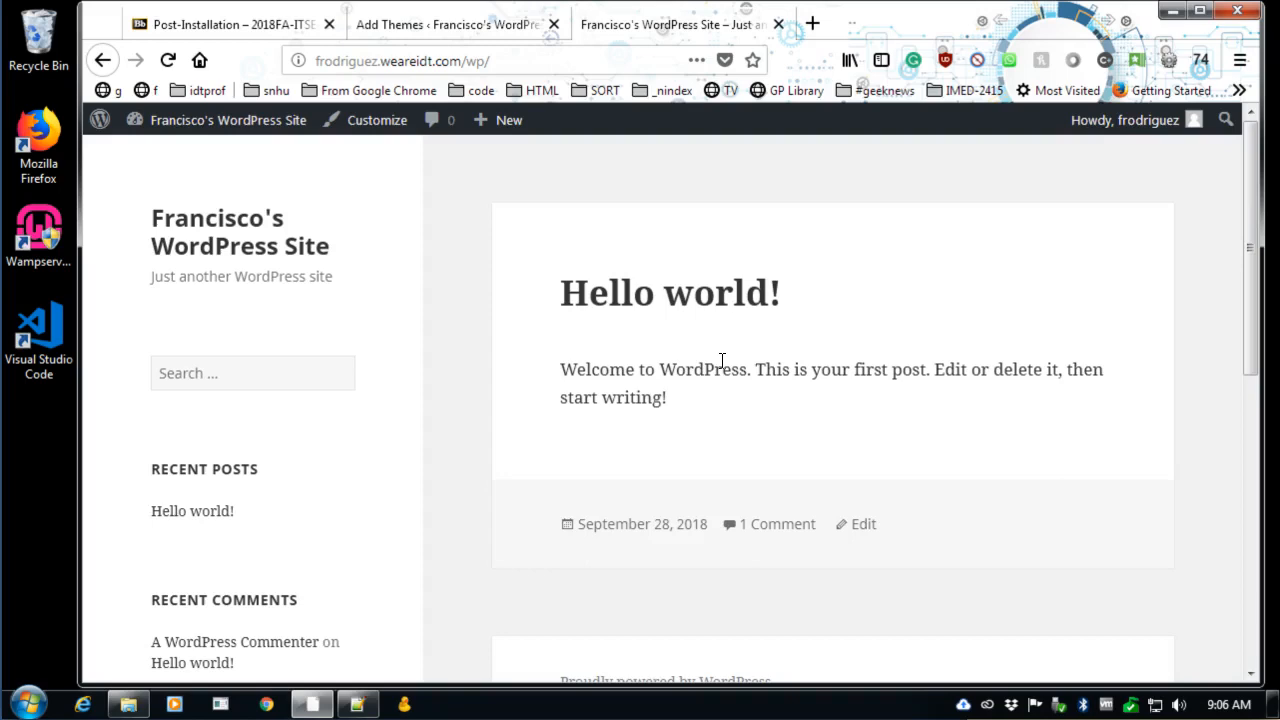
click(736, 361)
Return to the Add Themes page and look through the featured theme thumbnails again.
click(485, 25)
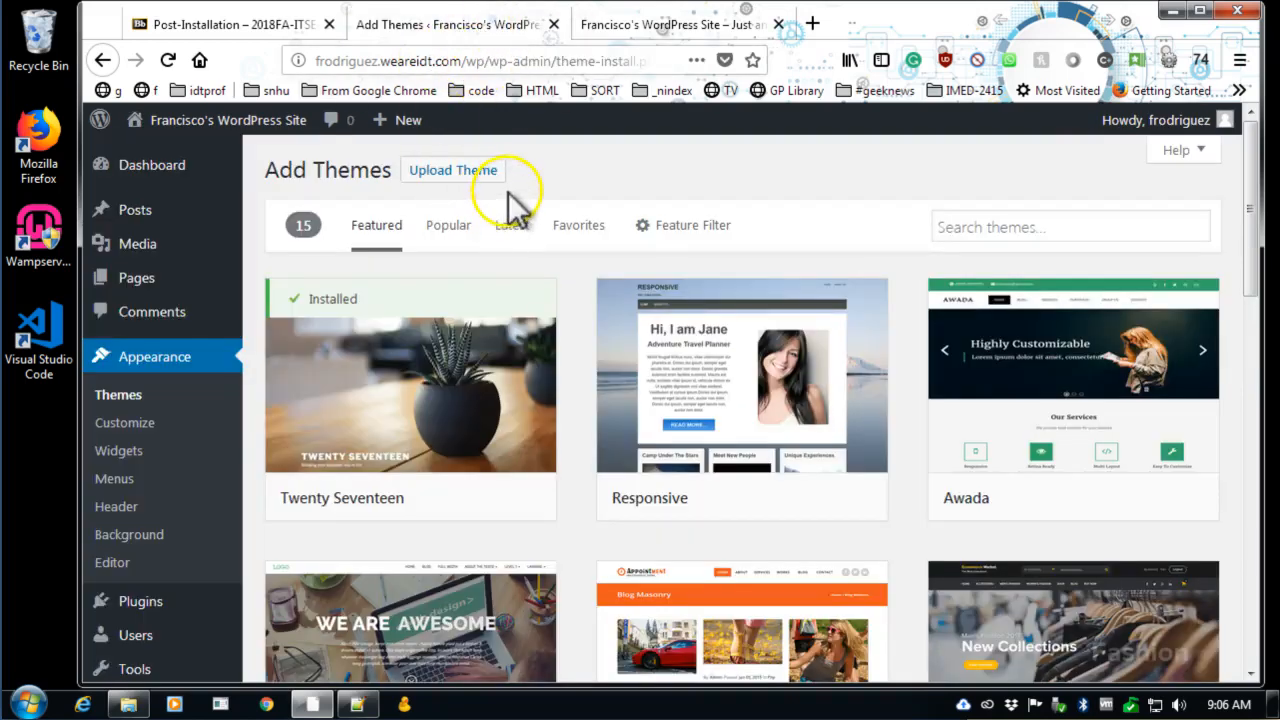
click(828, 440)
scroll(828, 440, down, 4)
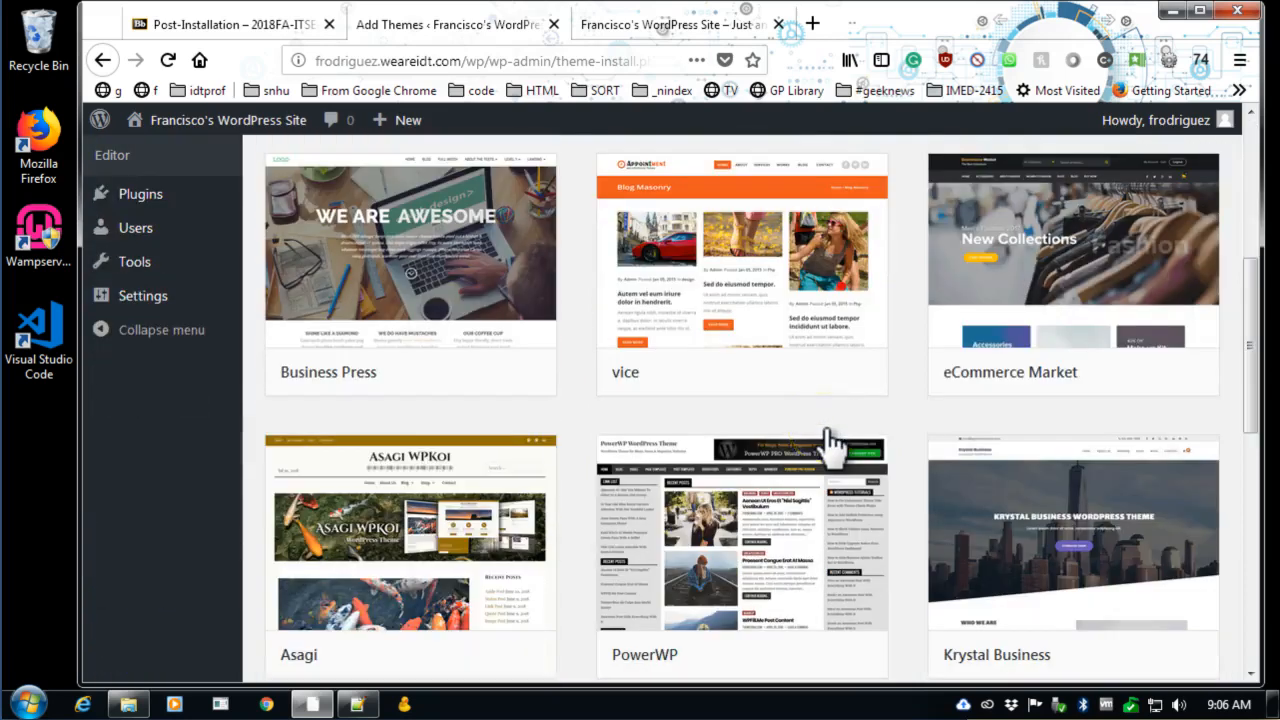
scroll(910, 418, down, 2)
scroll(910, 418, up, 4)
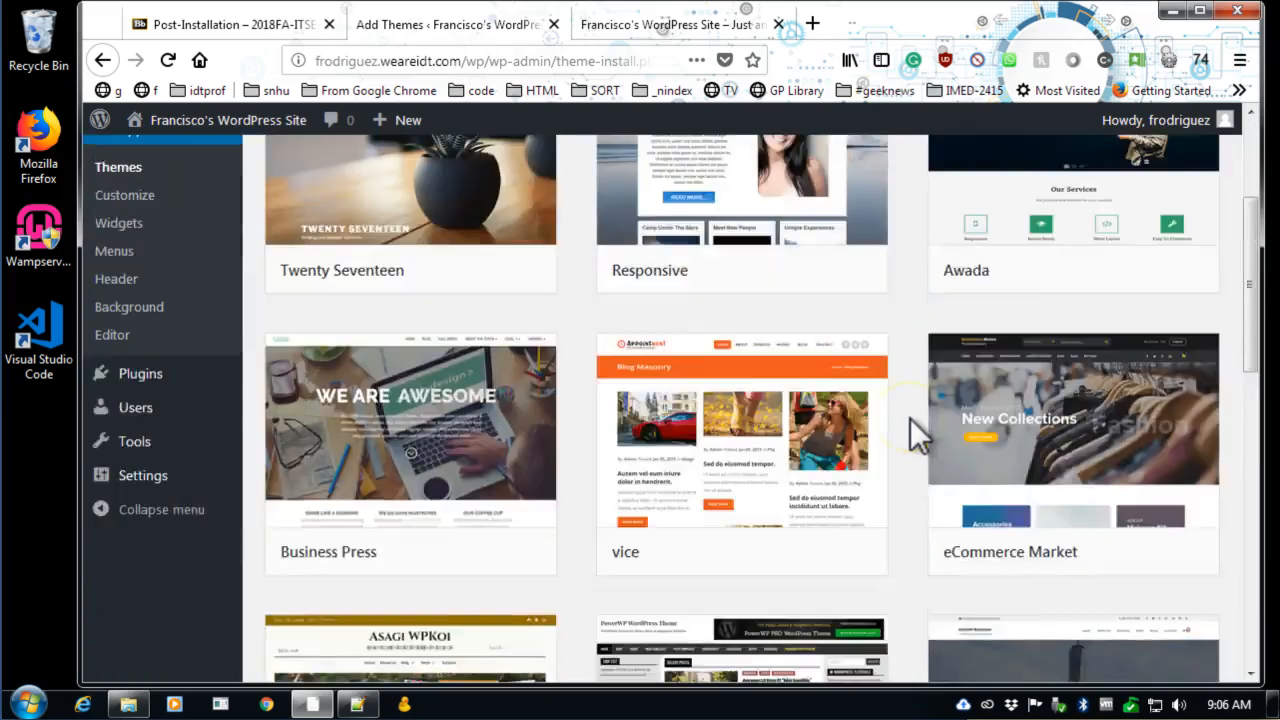
scroll(910, 418, up, 3)
Show the Feature Filter for new themes and examine its Subject, Features and Layout options.
click(1032, 226)
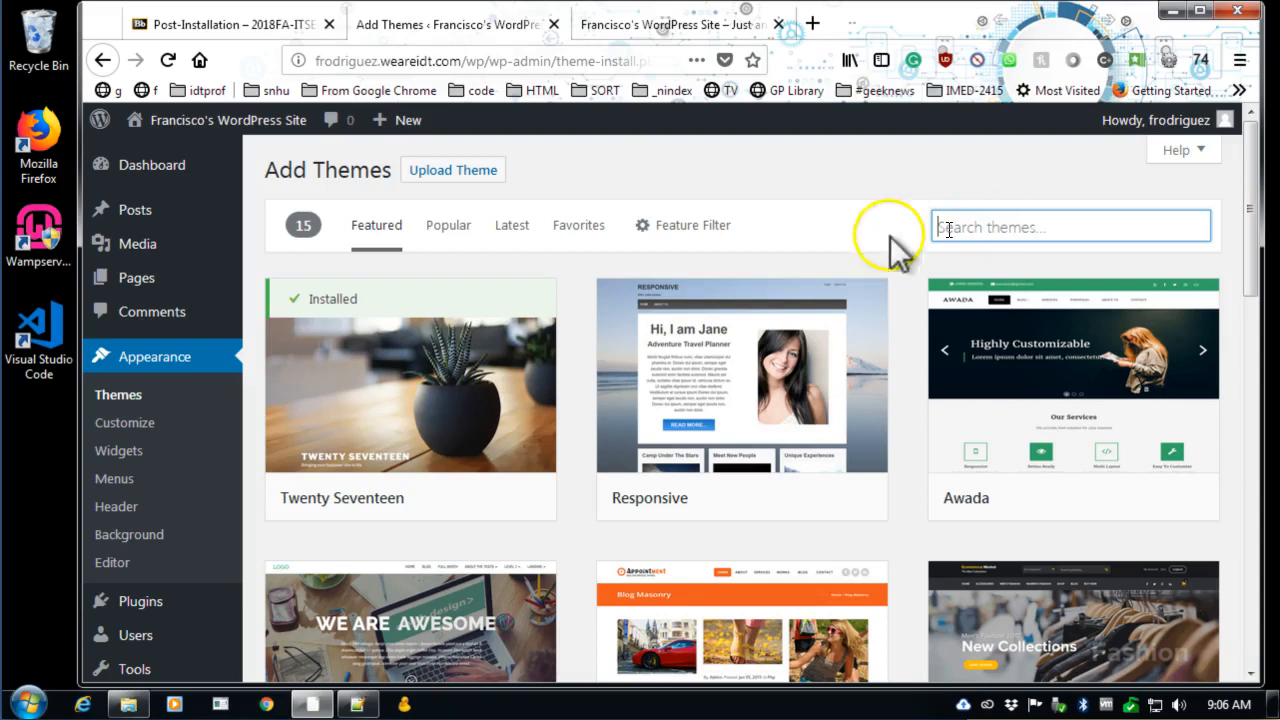
click(690, 228)
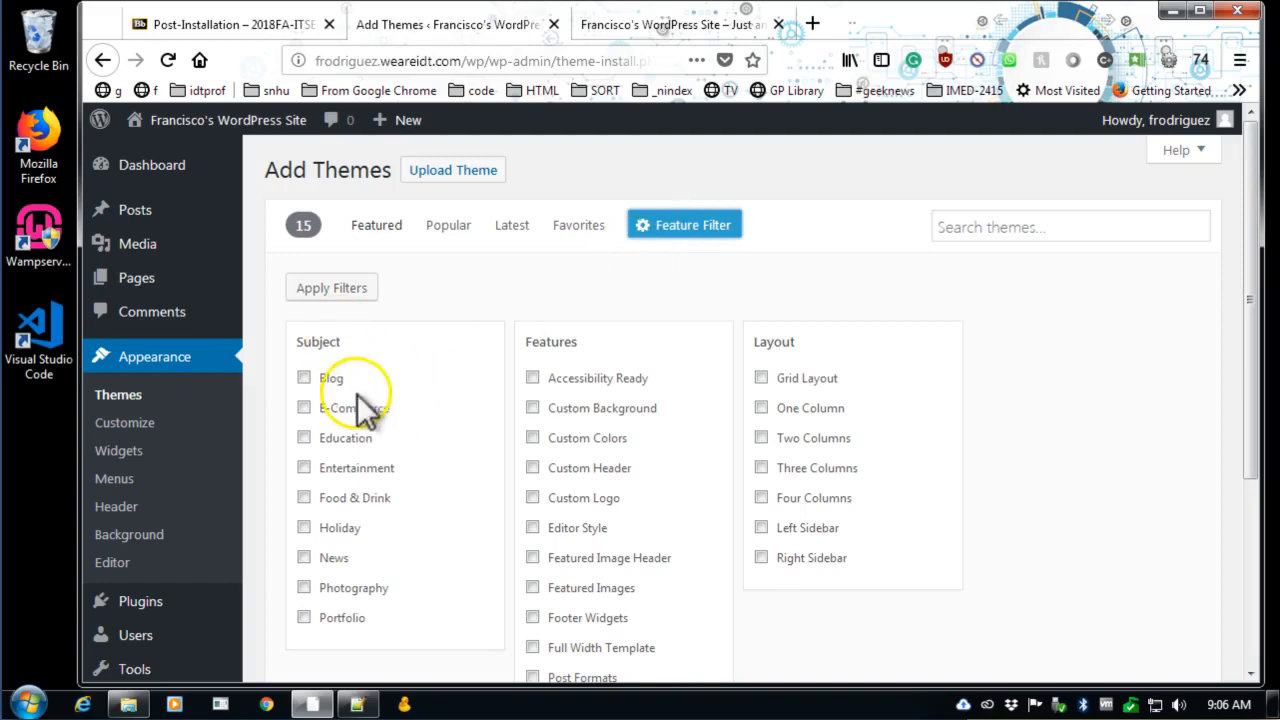
scroll(368, 400, down, 3)
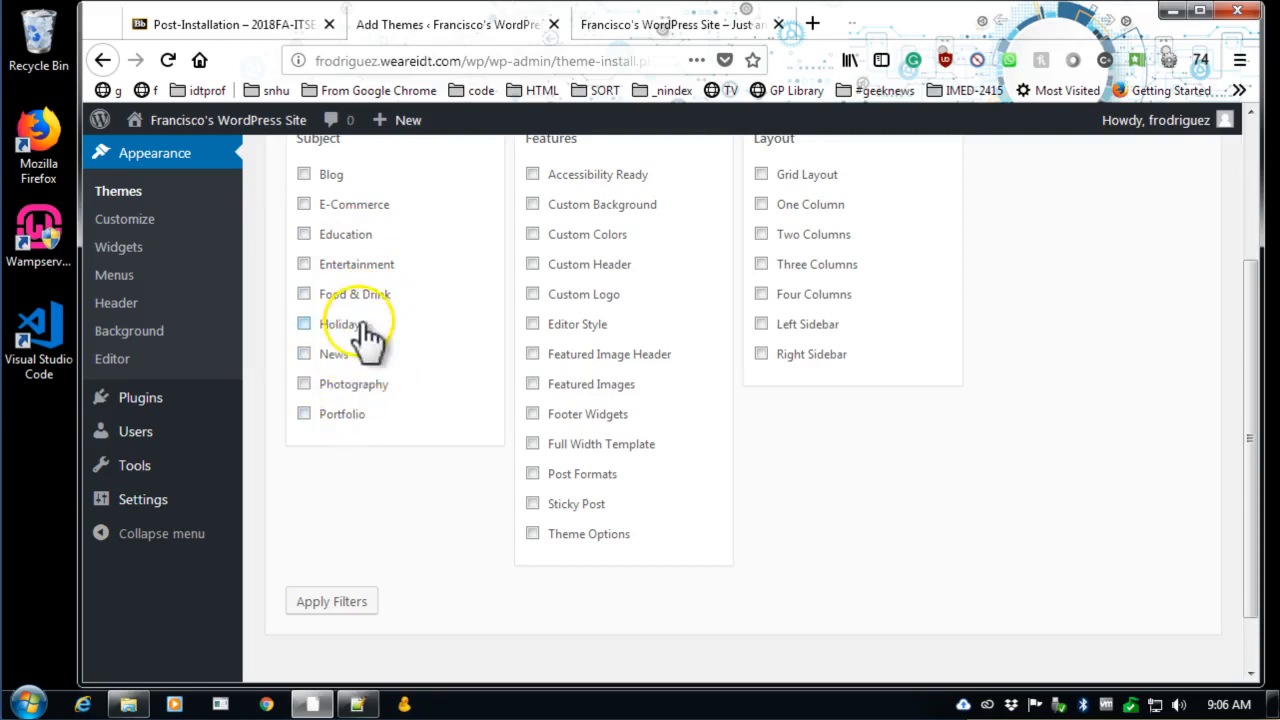
scroll(345, 300, up, 2)
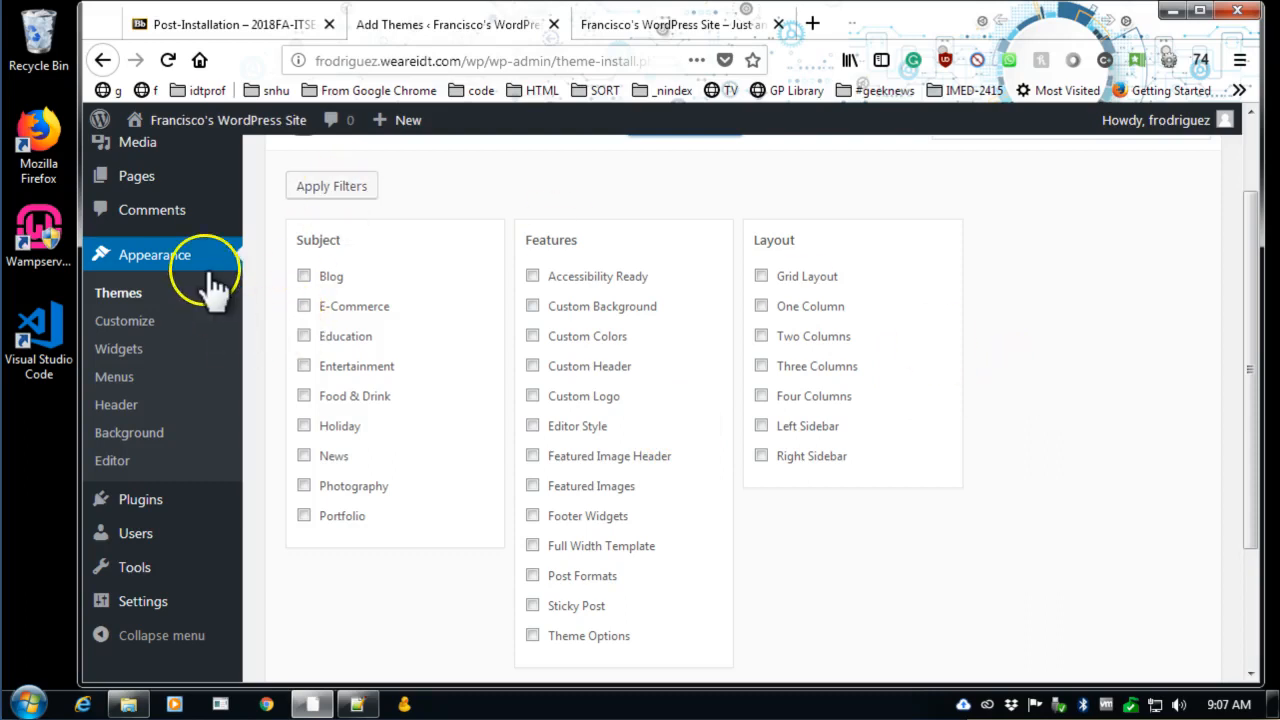
scroll(210, 288, up, 1)
scroll(210, 288, up, 1)
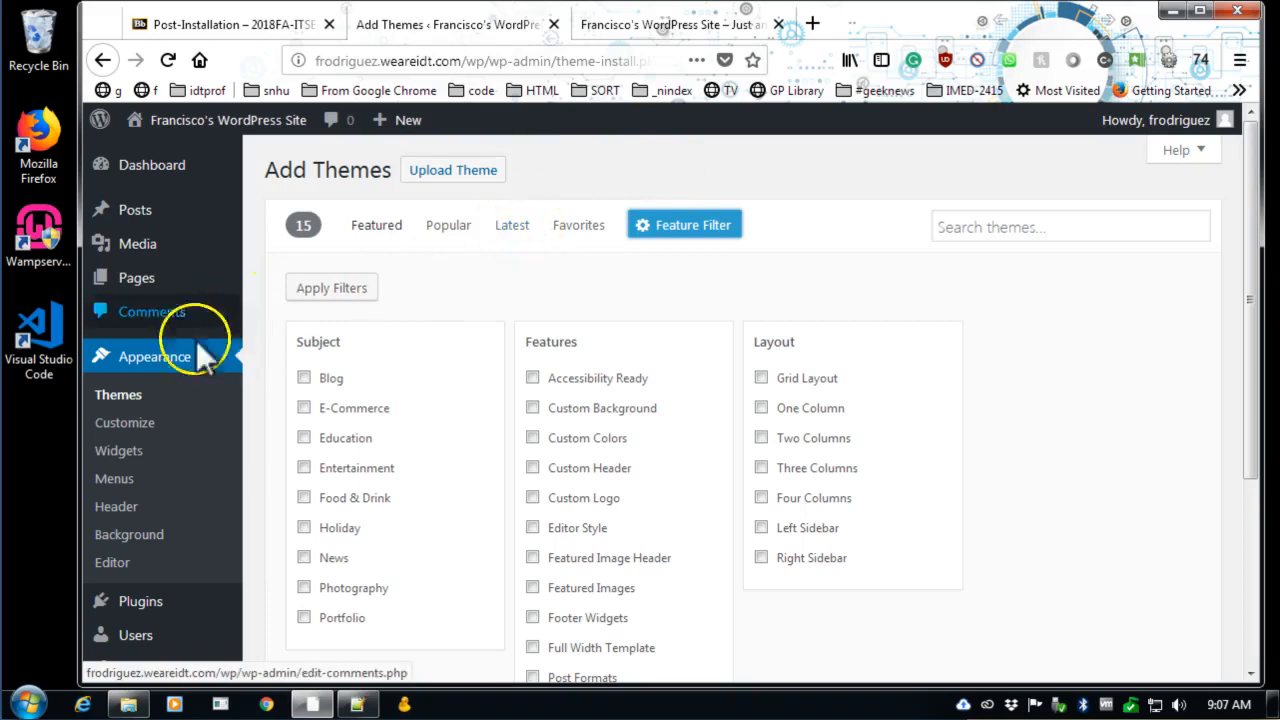
Go back to the installed themes, reopen the Add Themes page, and browse the featured themes as far as ClubHair.
click(177, 368)
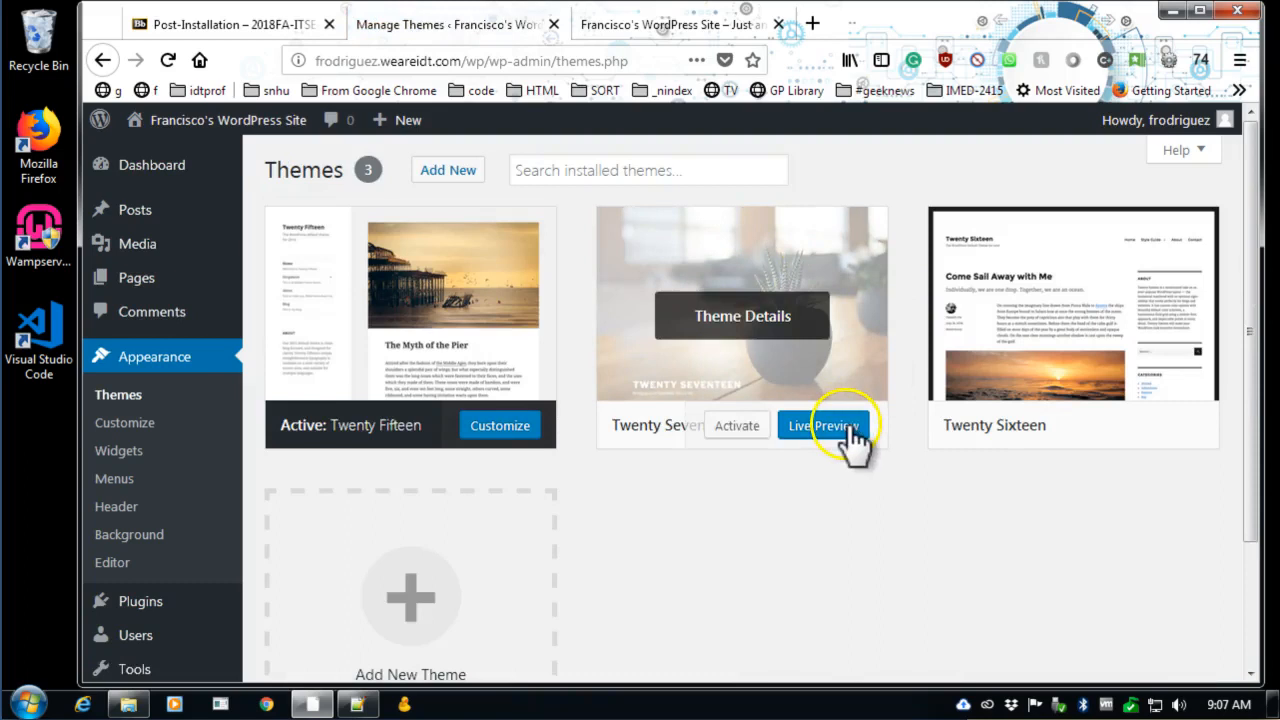
scroll(566, 491, down, 2)
click(410, 510)
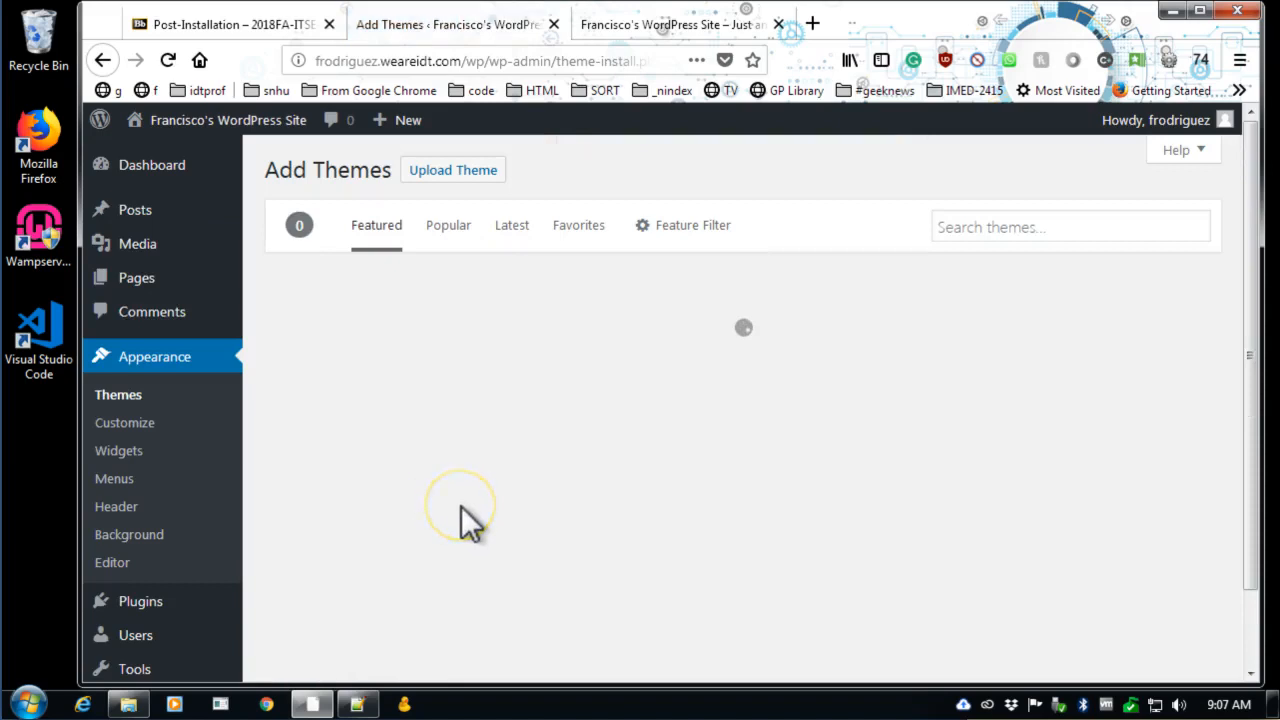
scroll(866, 423, down, 3)
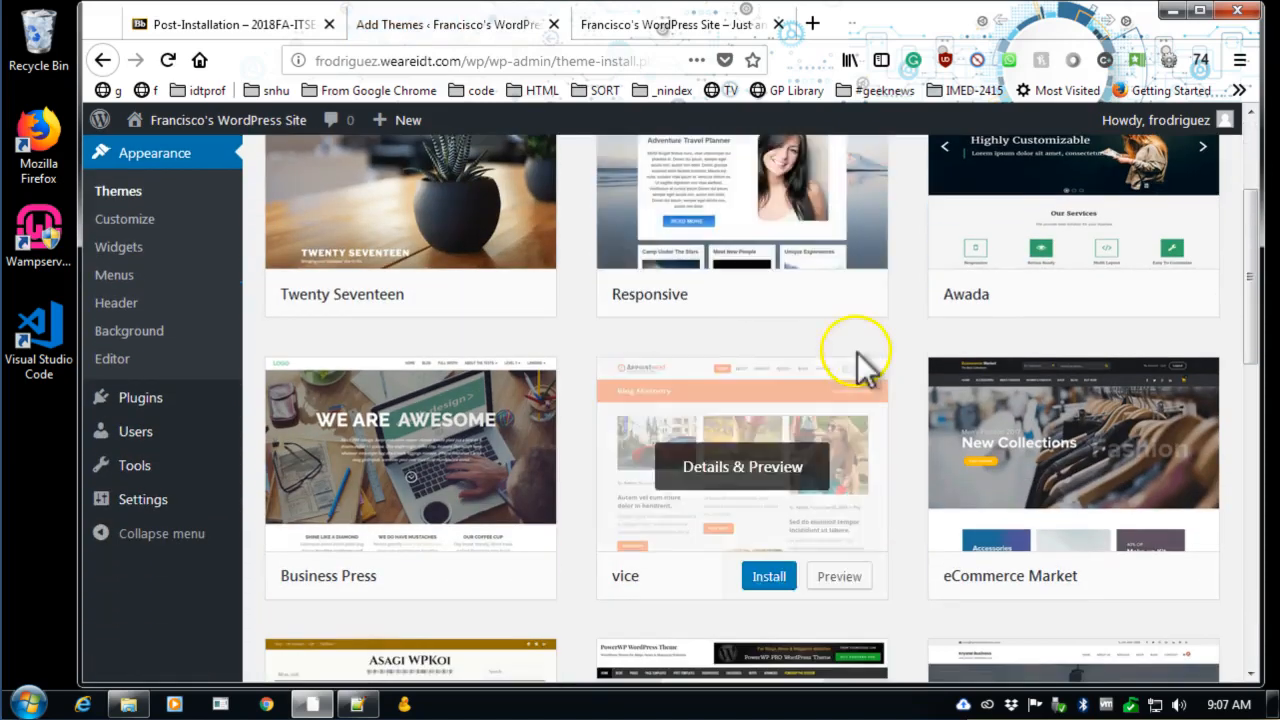
mouse_move(786, 301)
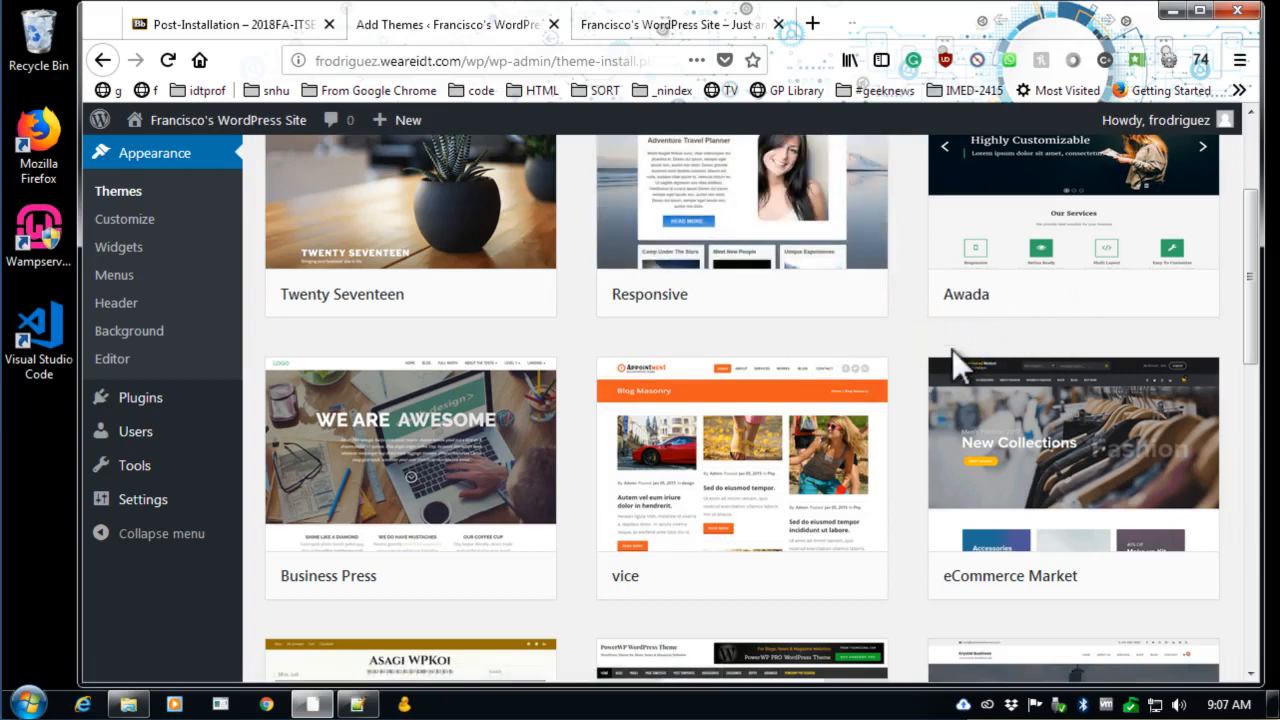
scroll(966, 449, down, 3)
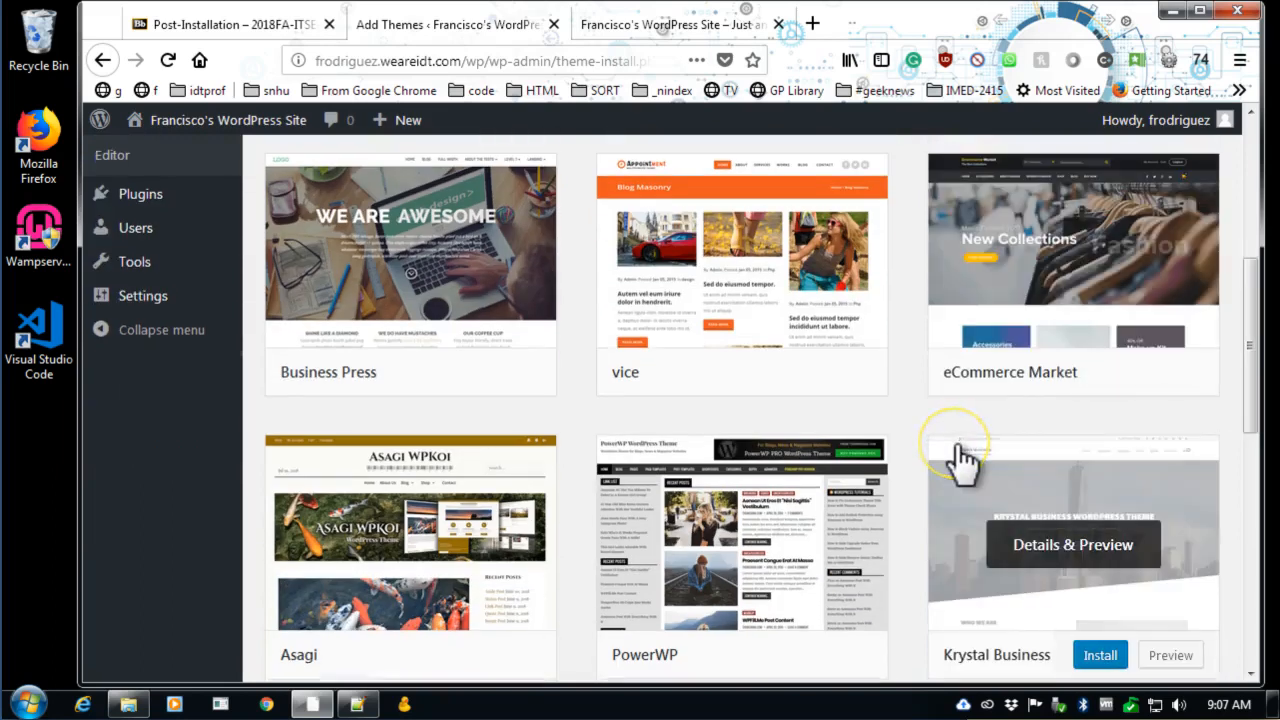
scroll(963, 462, down, 3)
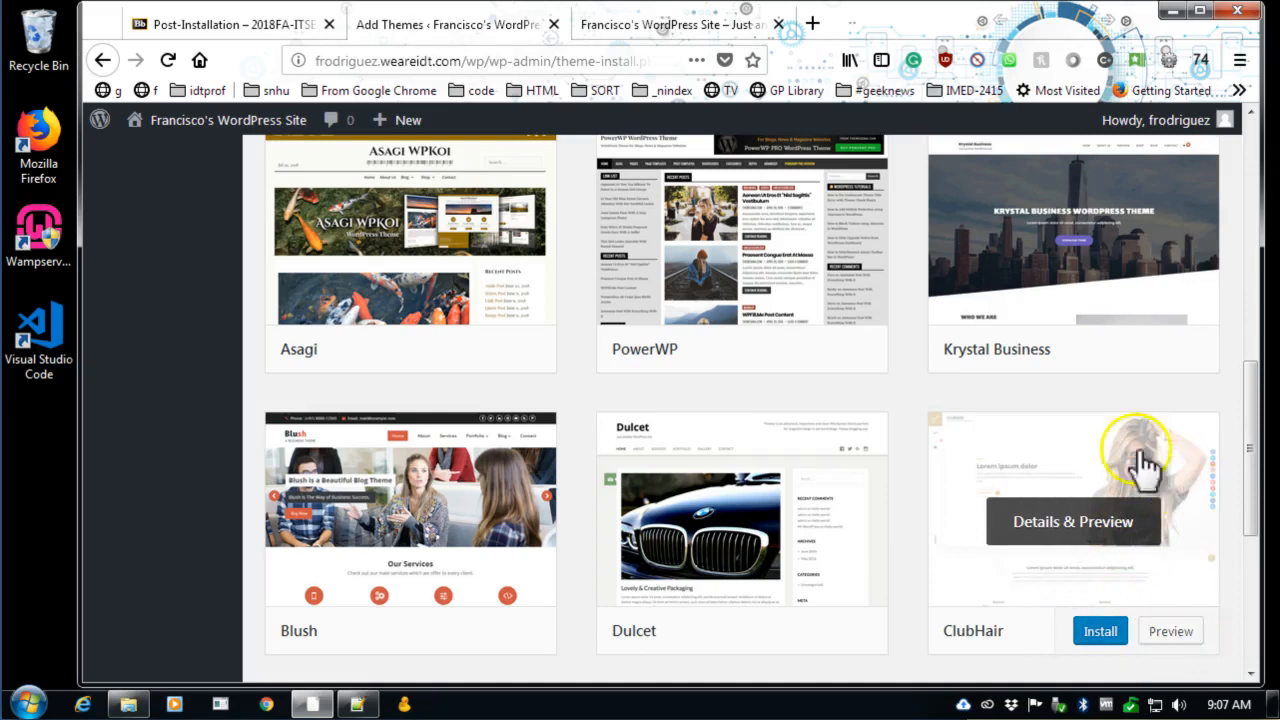
Open a preview of the ClubHair theme and look through its sample page.
click(1172, 631)
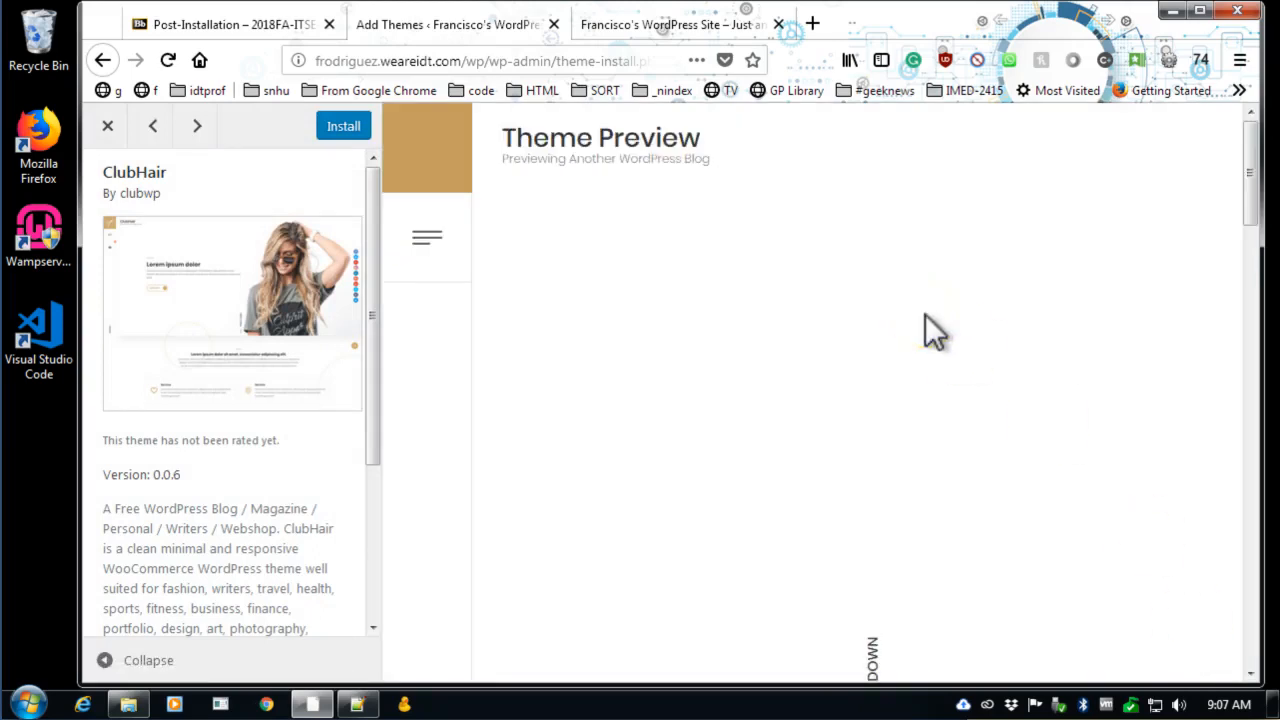
scroll(957, 455, down, 10)
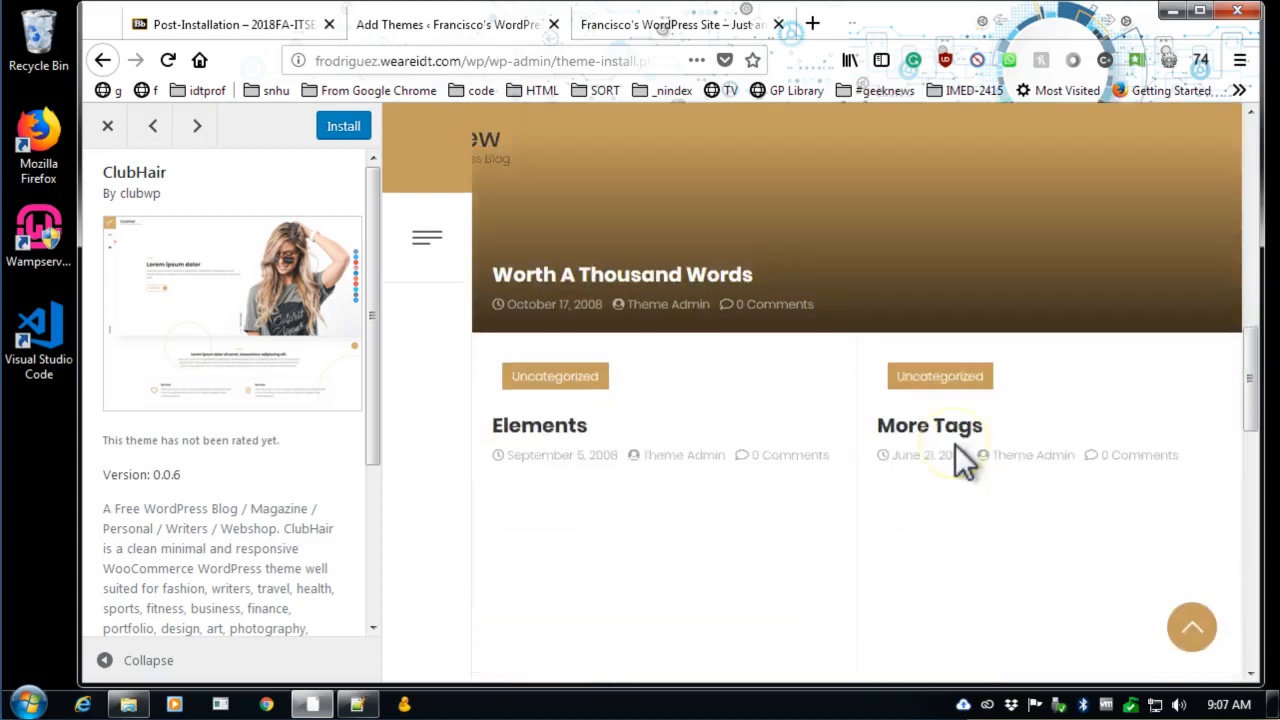
scroll(957, 455, down, 5)
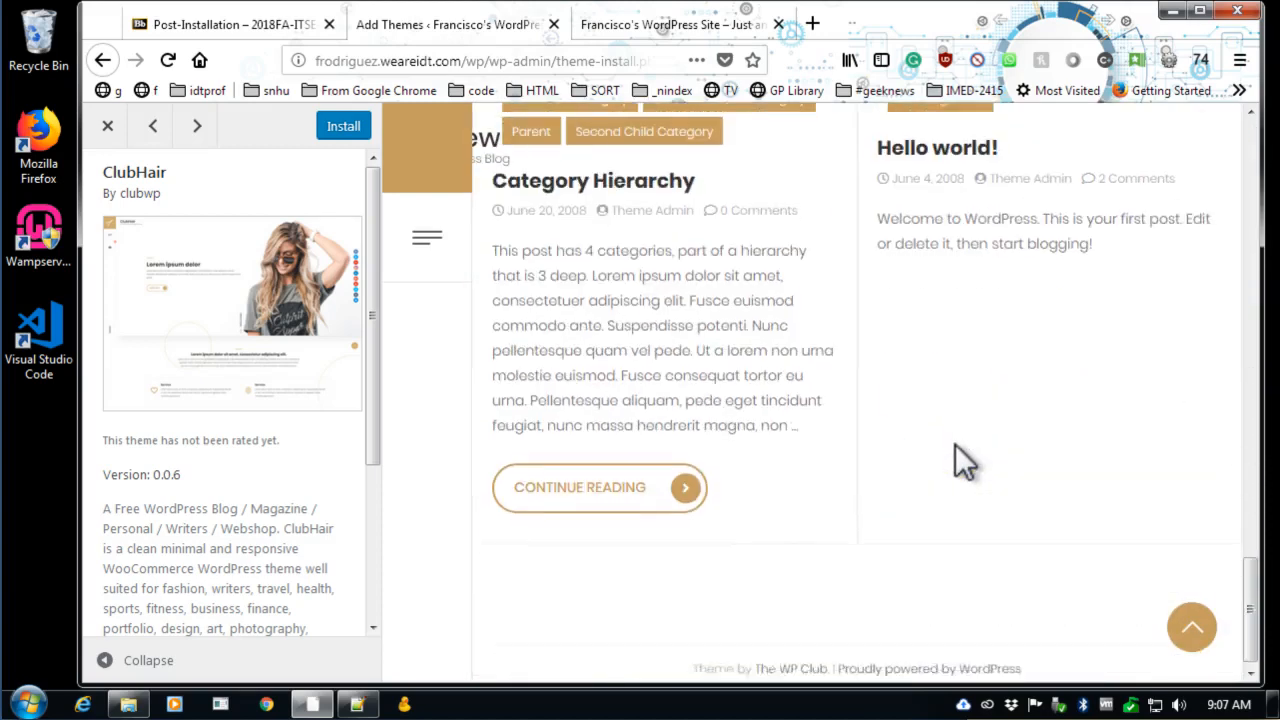
scroll(955, 444, up, 10)
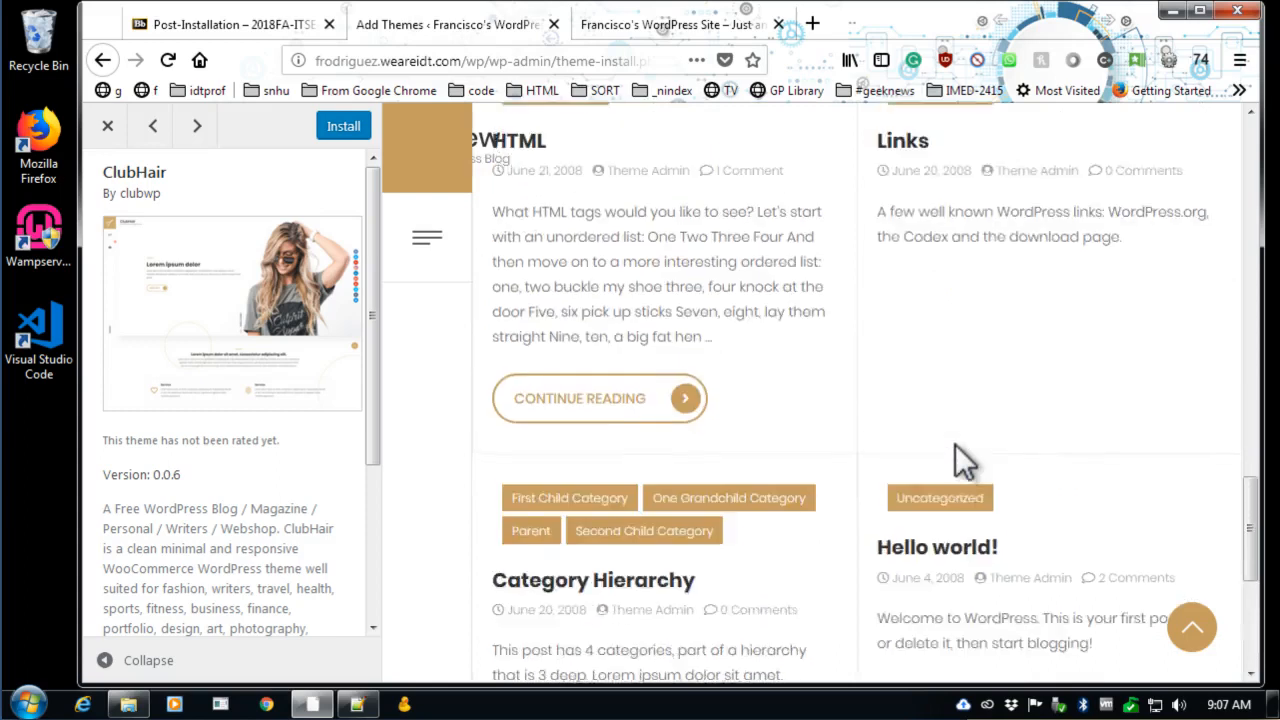
Close the ClubHair theme preview and return to the beginning of the featured themes list.
click(107, 126)
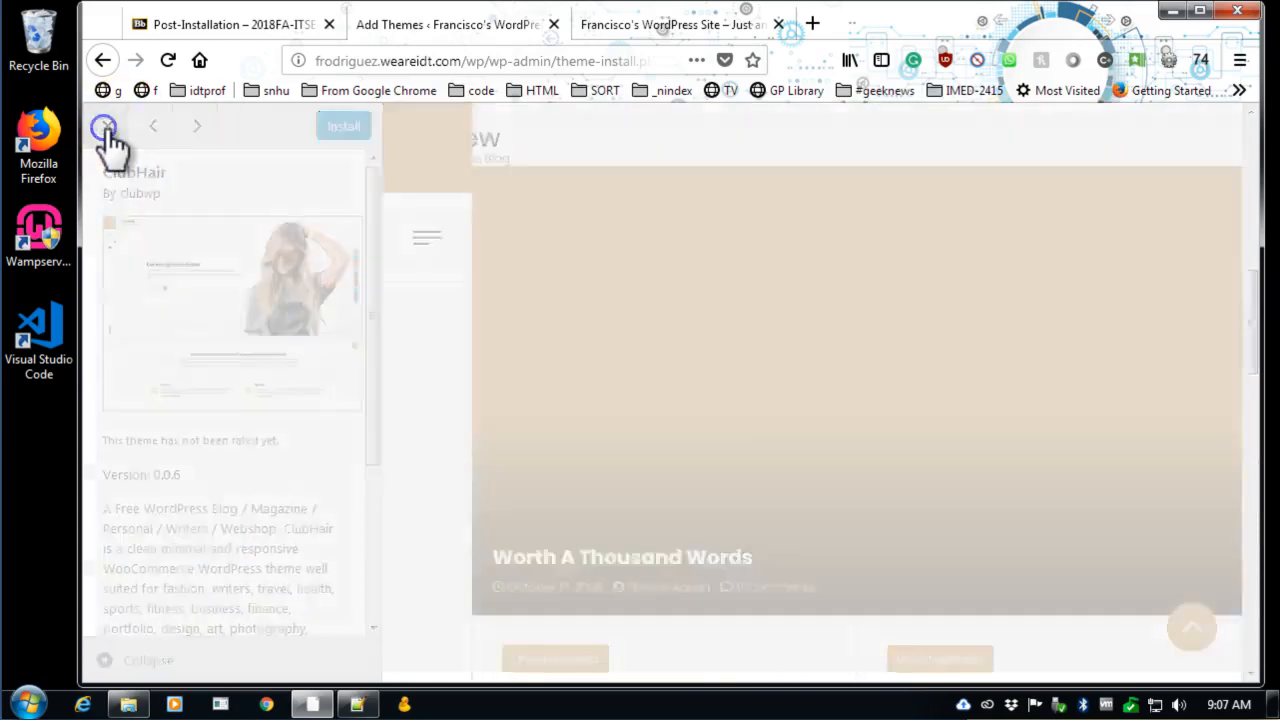
scroll(335, 305, up, 5)
scroll(336, 303, up, 5)
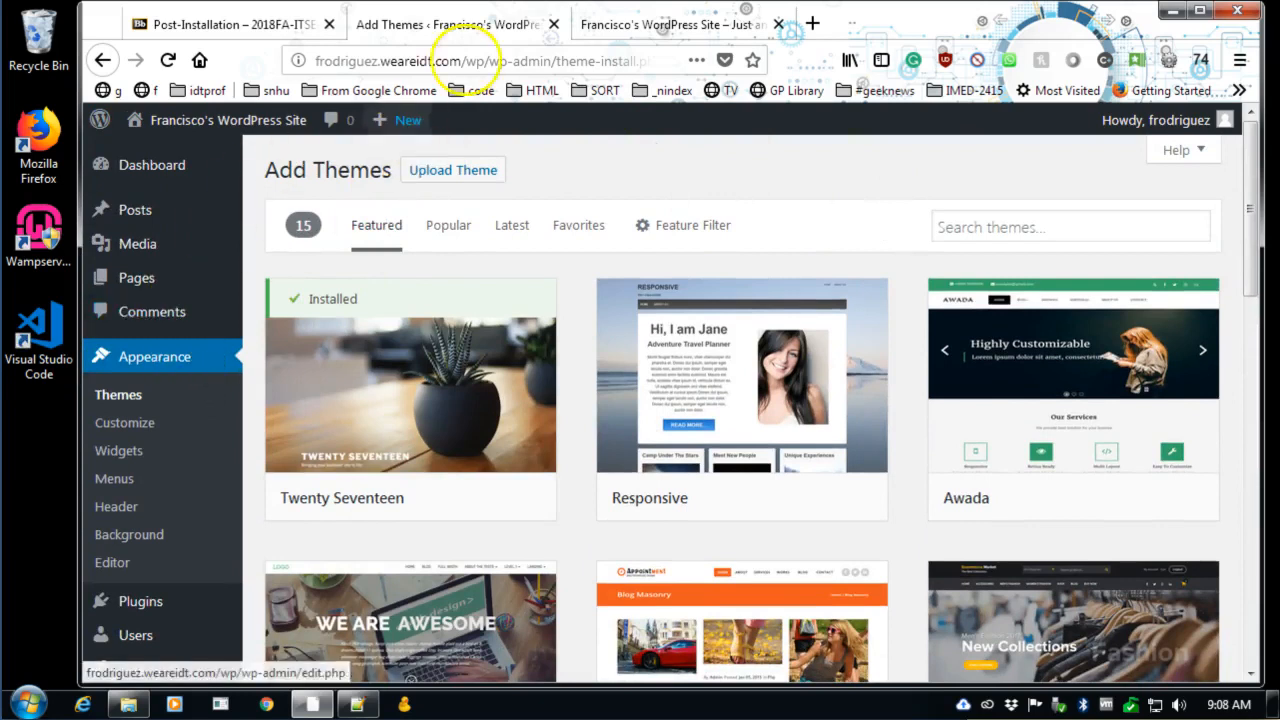
From the Post-Installation course page, search DuckDuckGo for the highlighted "reddit free wordpress themes", look through the results, and close them.
click(246, 22)
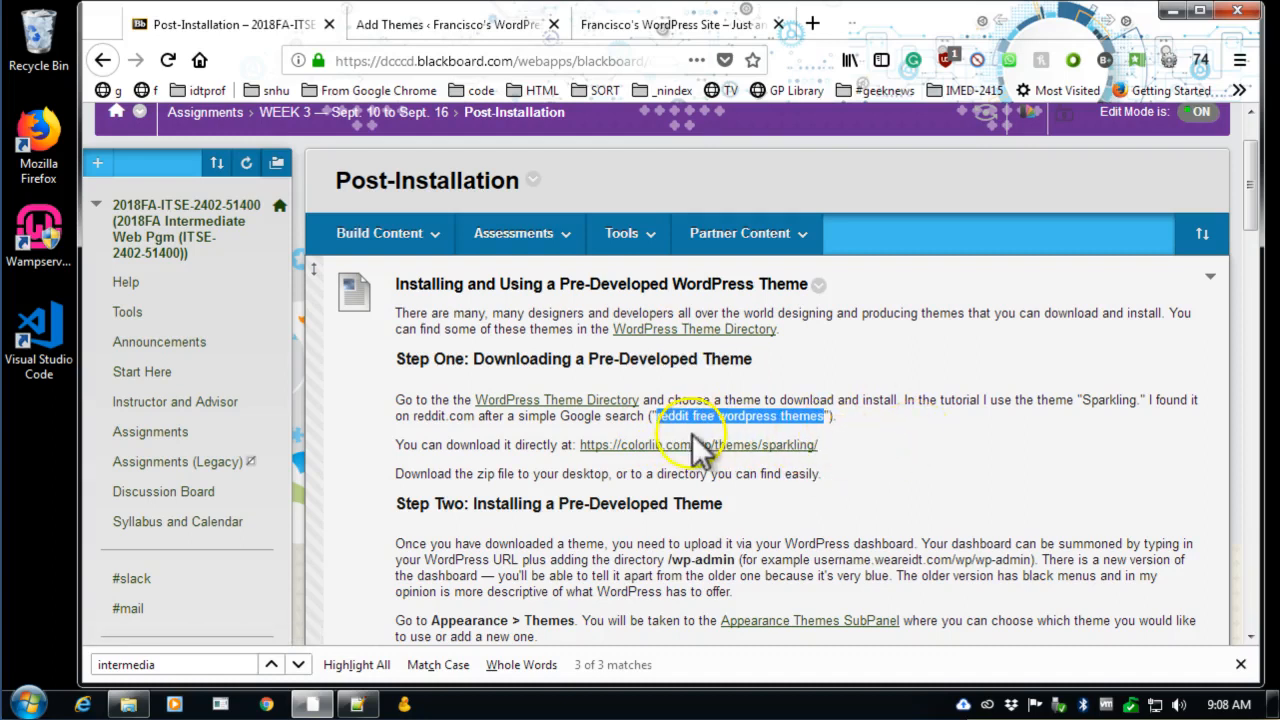
right_click(724, 425)
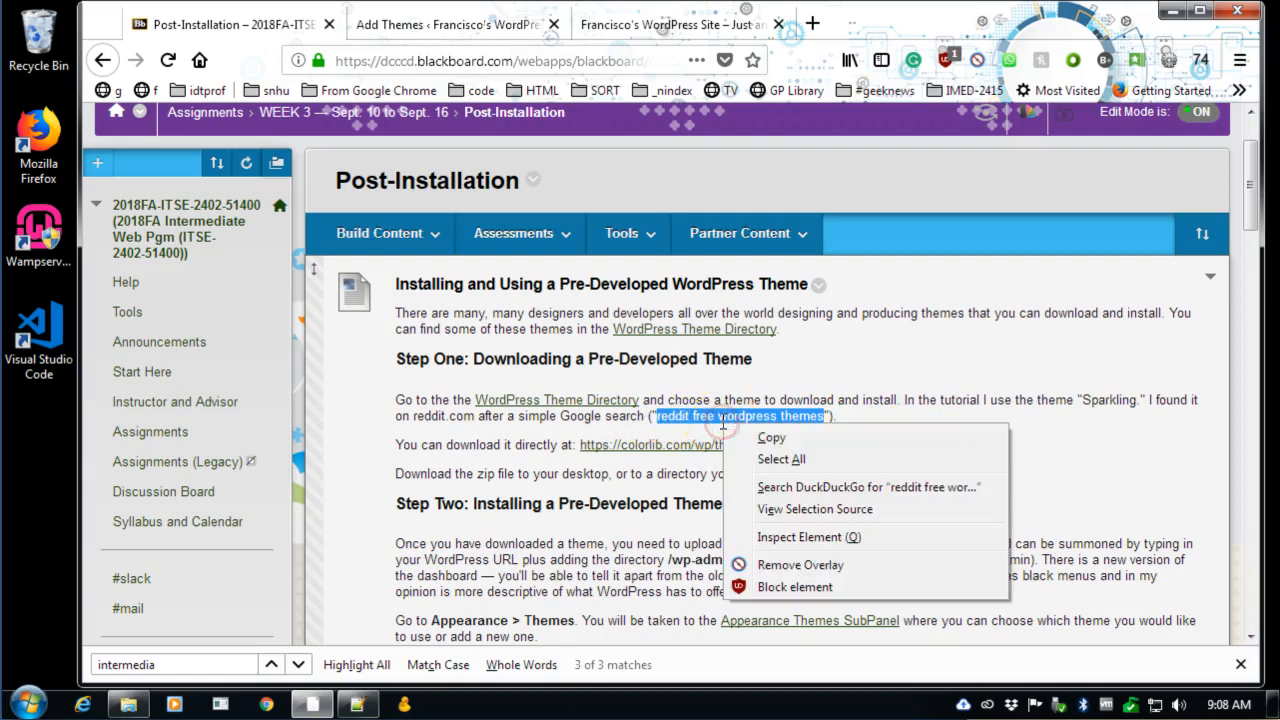
click(840, 488)
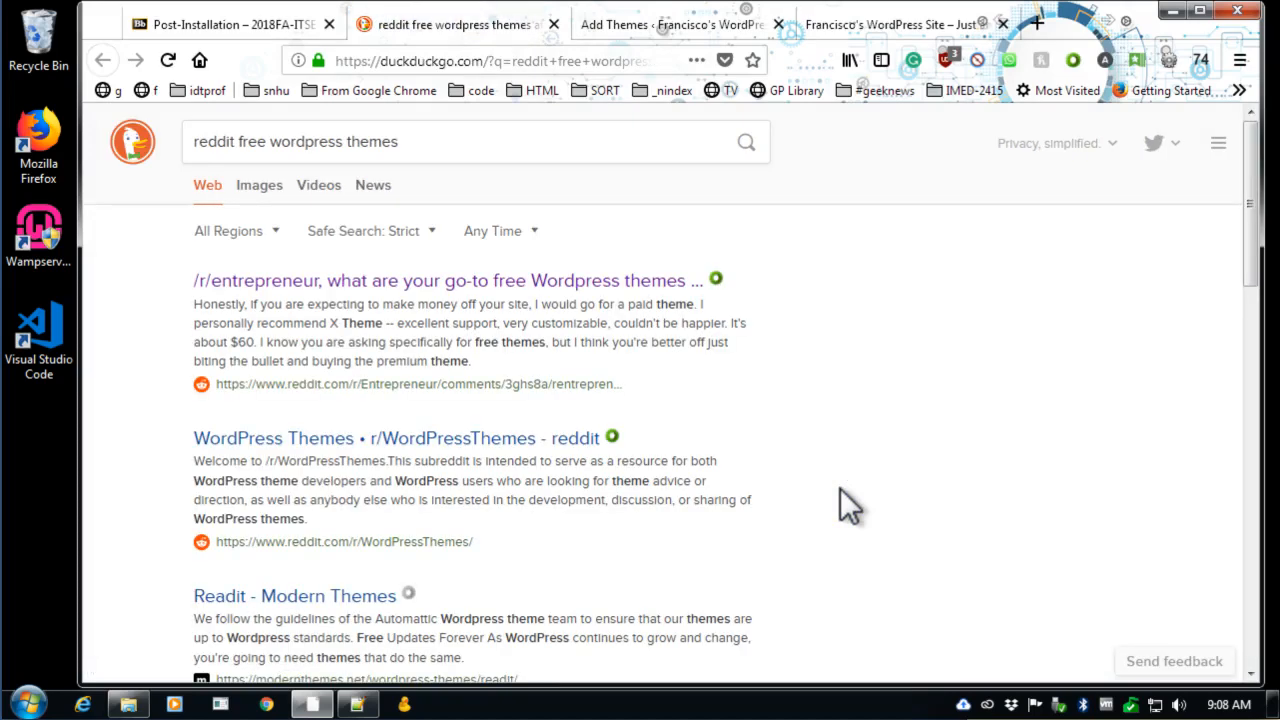
scroll(840, 488, down, 10)
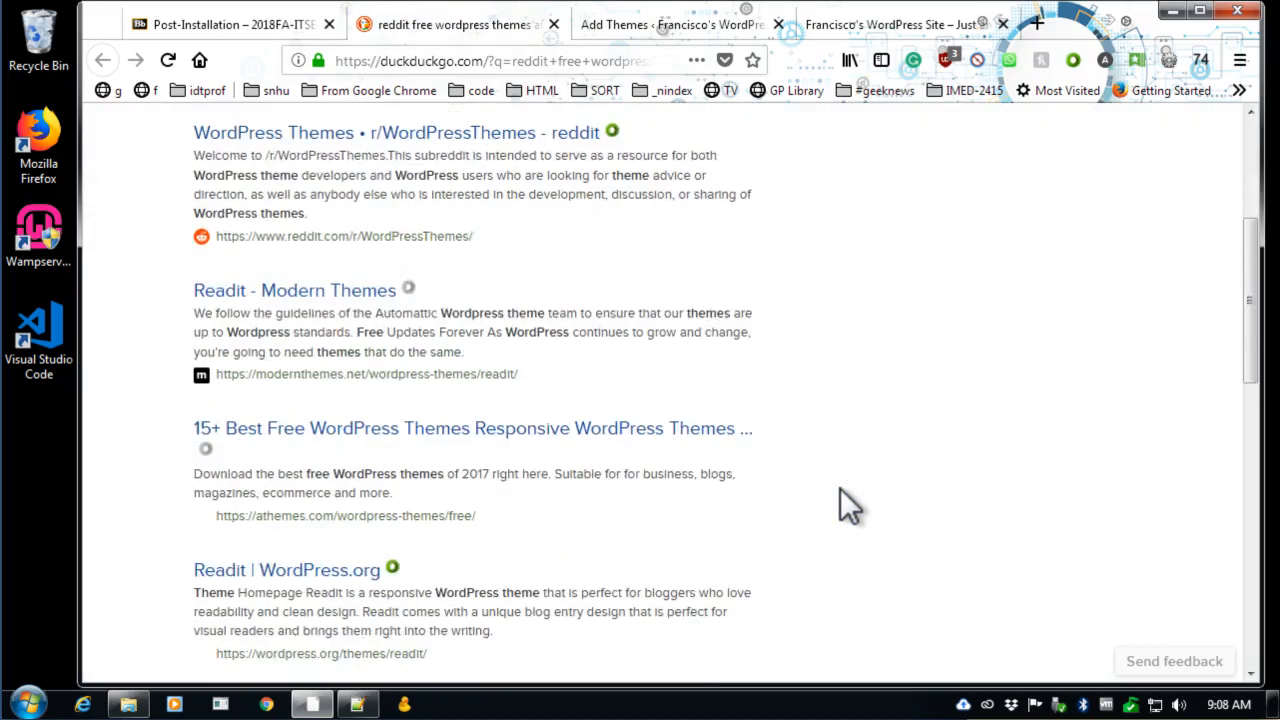
scroll(840, 490, down, 2)
scroll(840, 490, up, 8)
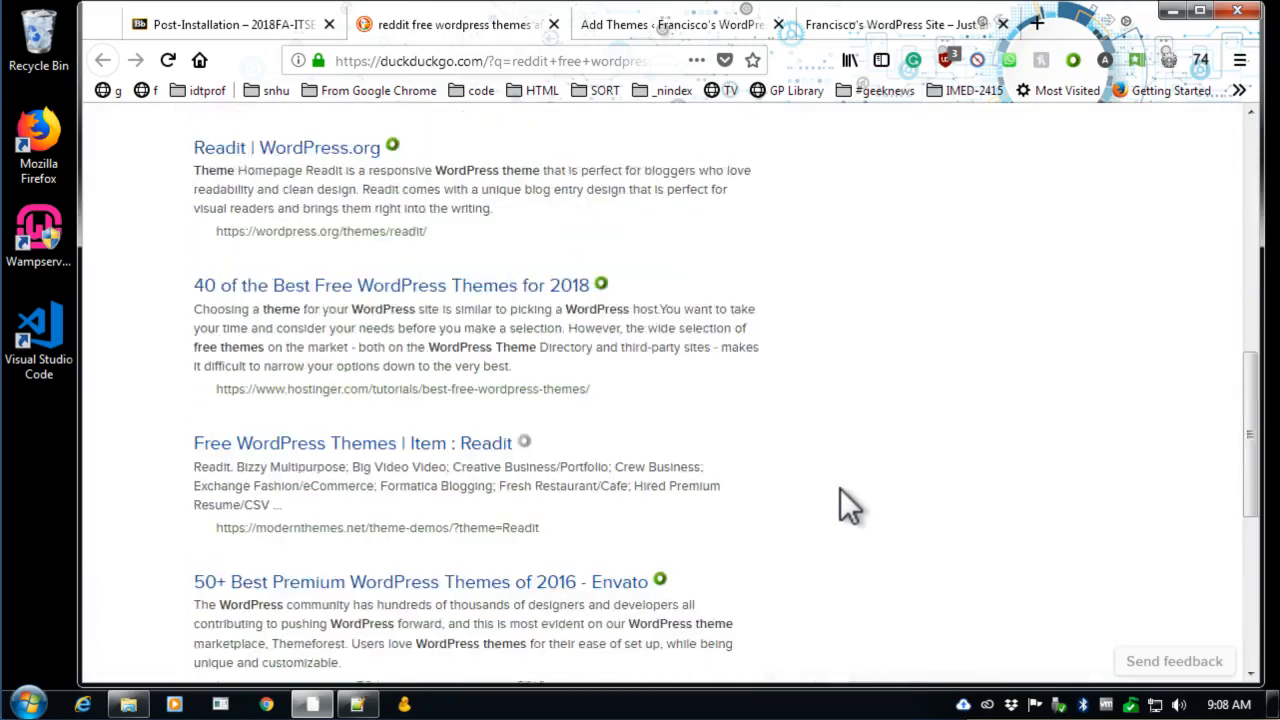
scroll(790, 515, up, 3)
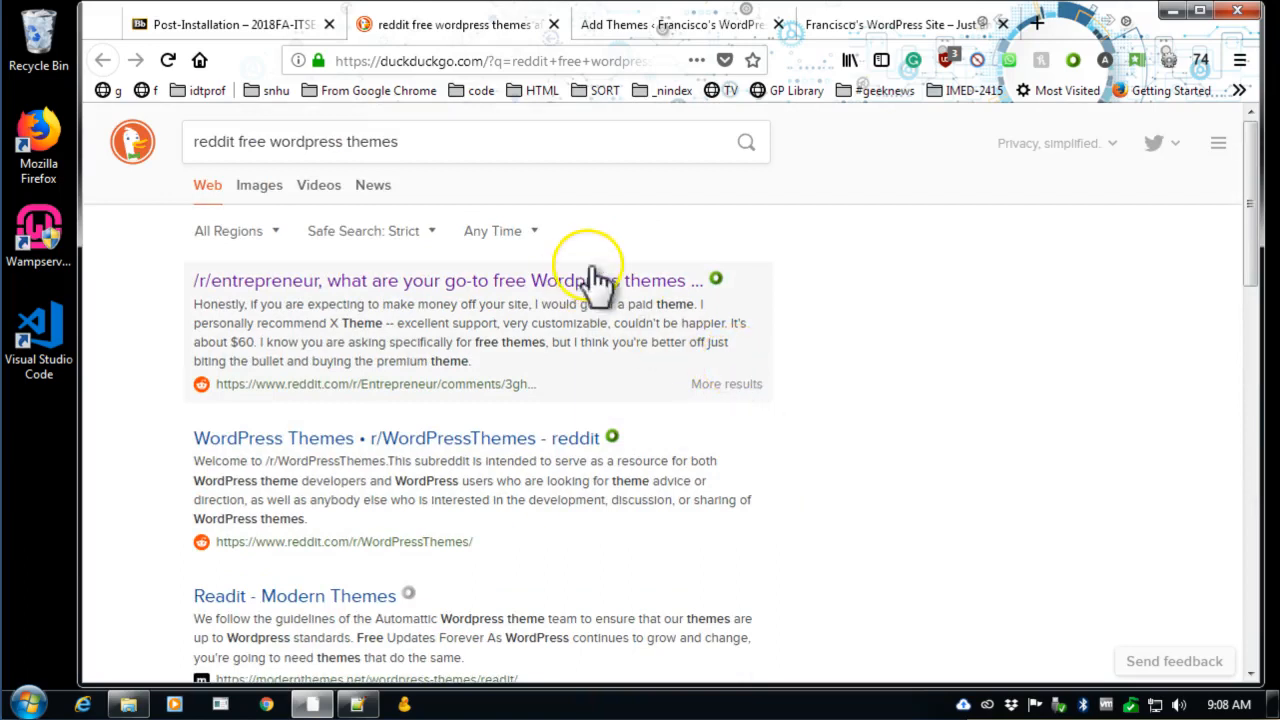
click(553, 24)
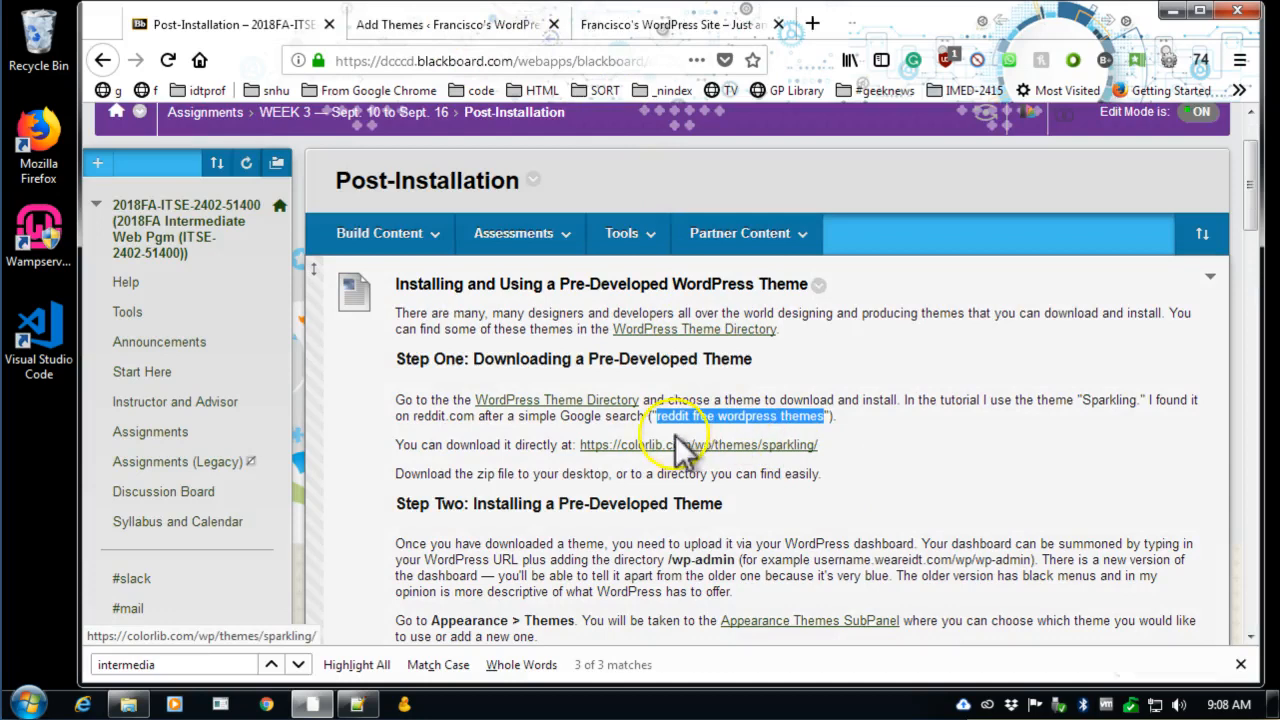
Follow the course page's link to colorlib's Sparkling theme and go through its download link to the WordPress.org theme page.
click(758, 449)
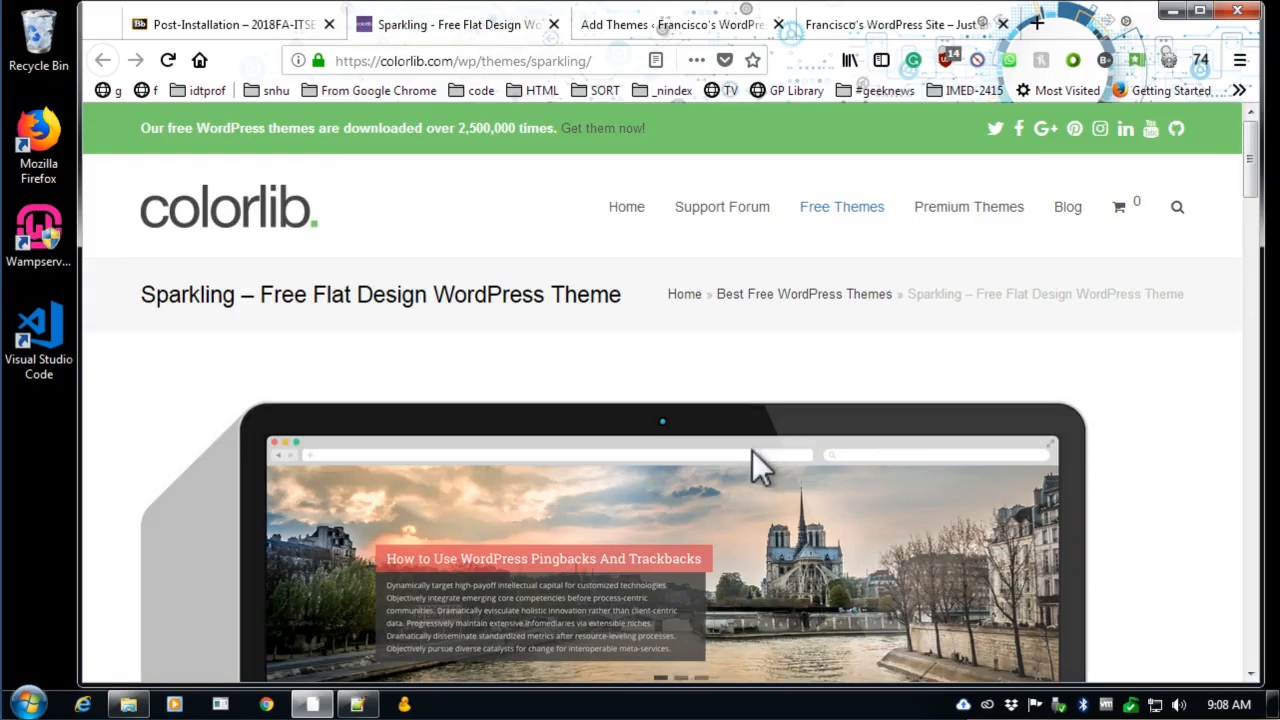
scroll(758, 484, down, 3)
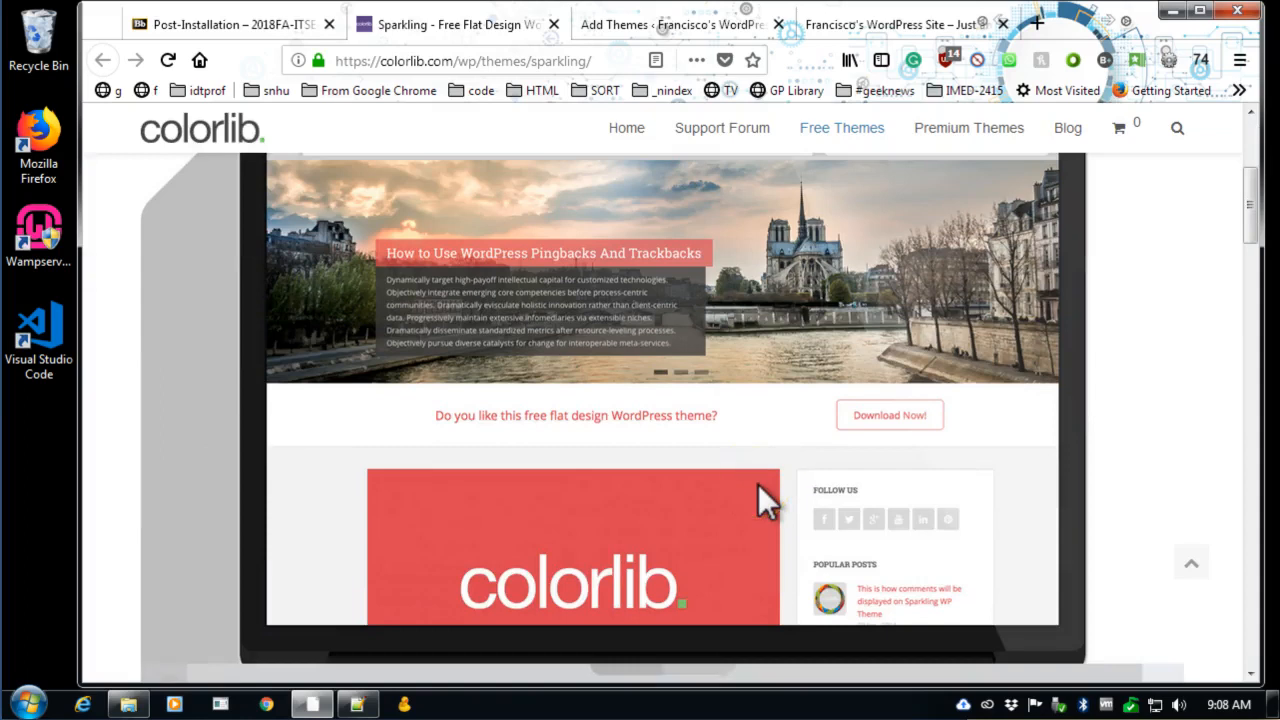
scroll(758, 484, up, 2)
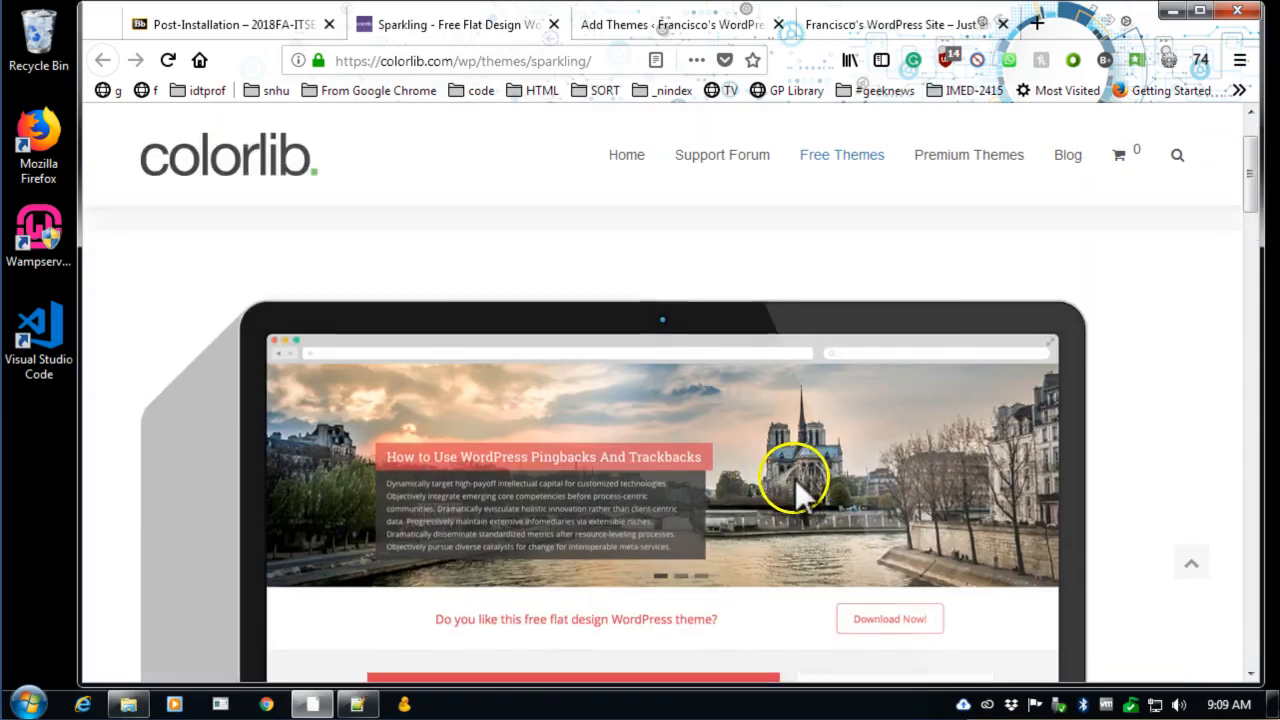
scroll(566, 445, down, 3)
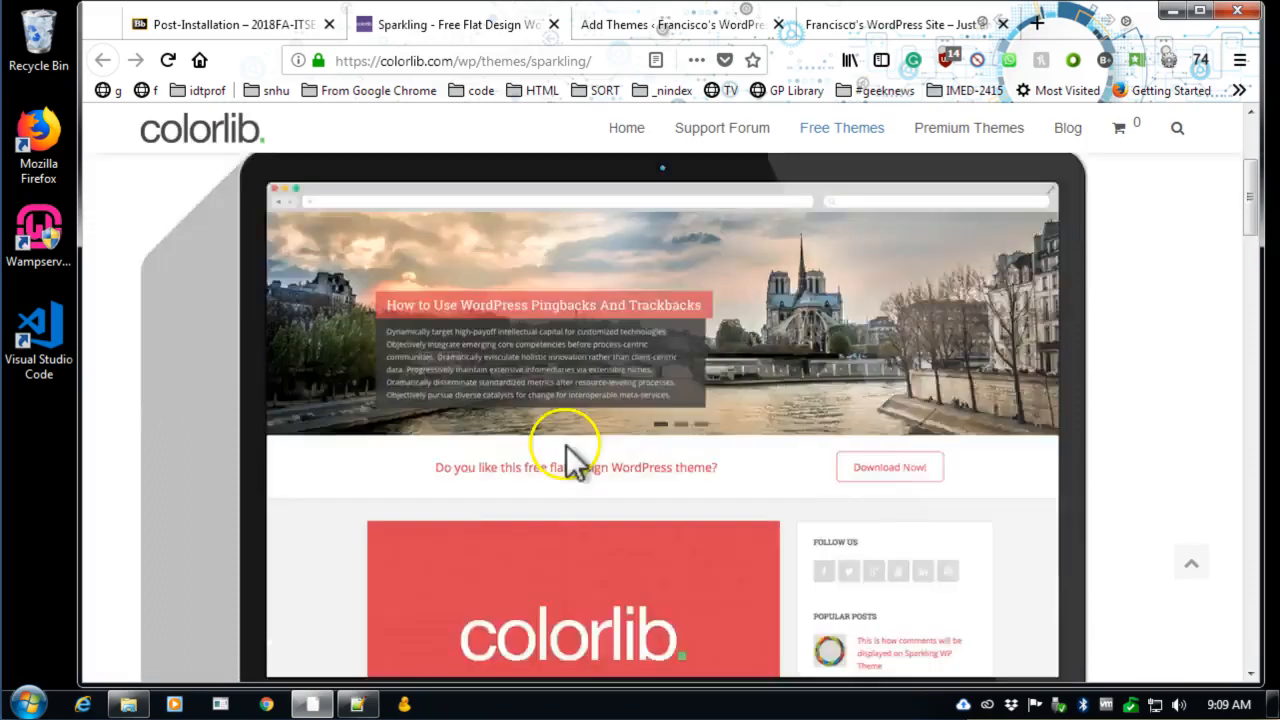
scroll(573, 445, down, 3)
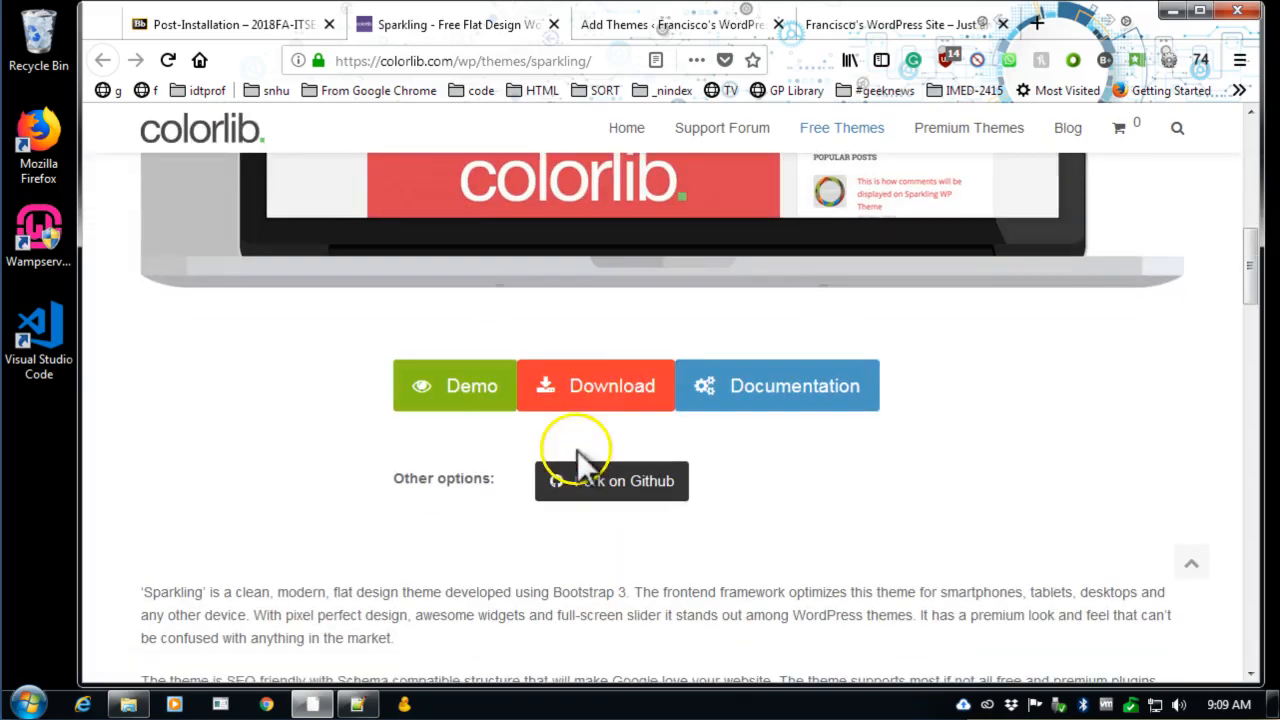
click(610, 400)
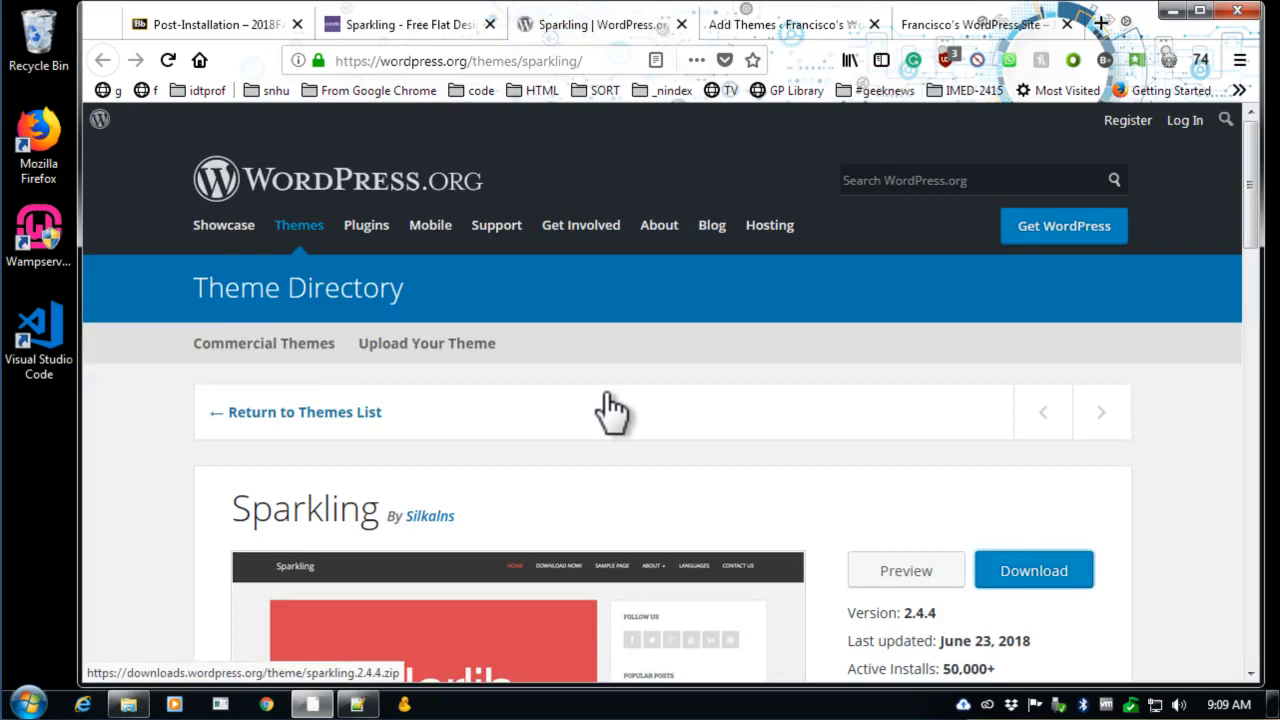
Examine the Sparkling theme's WordPress.org page, including its screenshot, version details, ratings and description.
scroll(686, 443, down, 3)
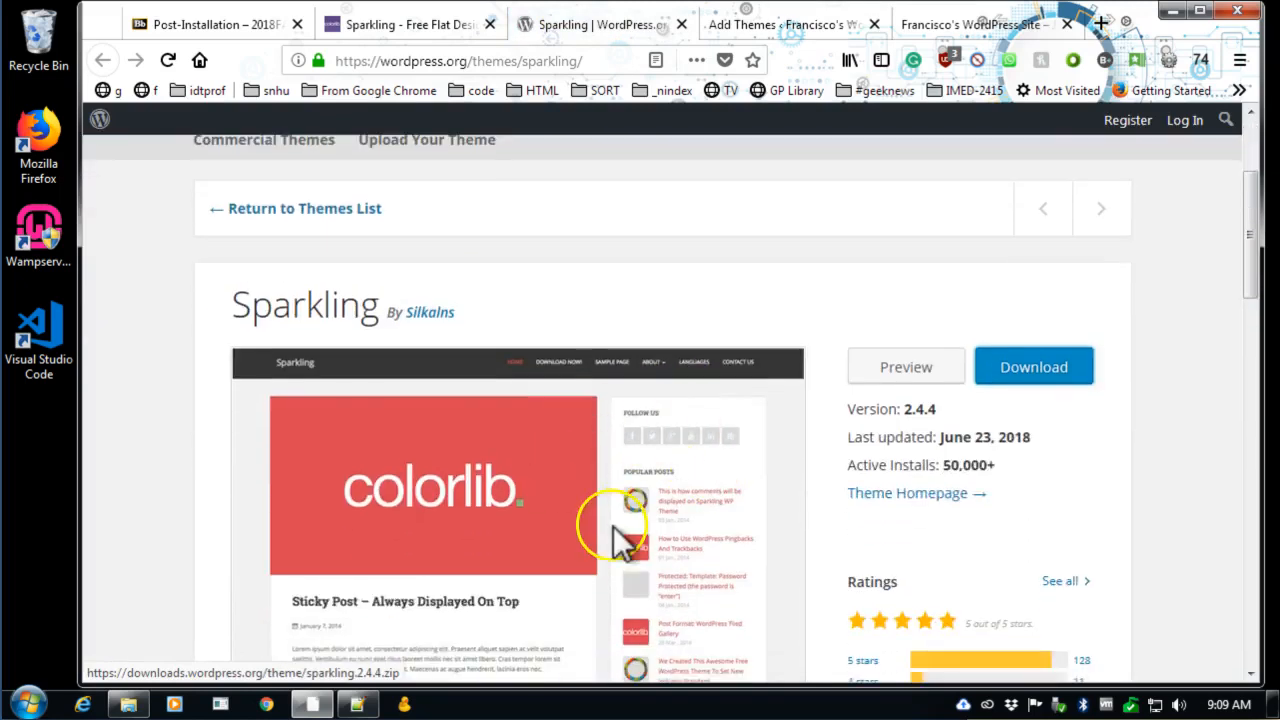
scroll(612, 535, down, 3)
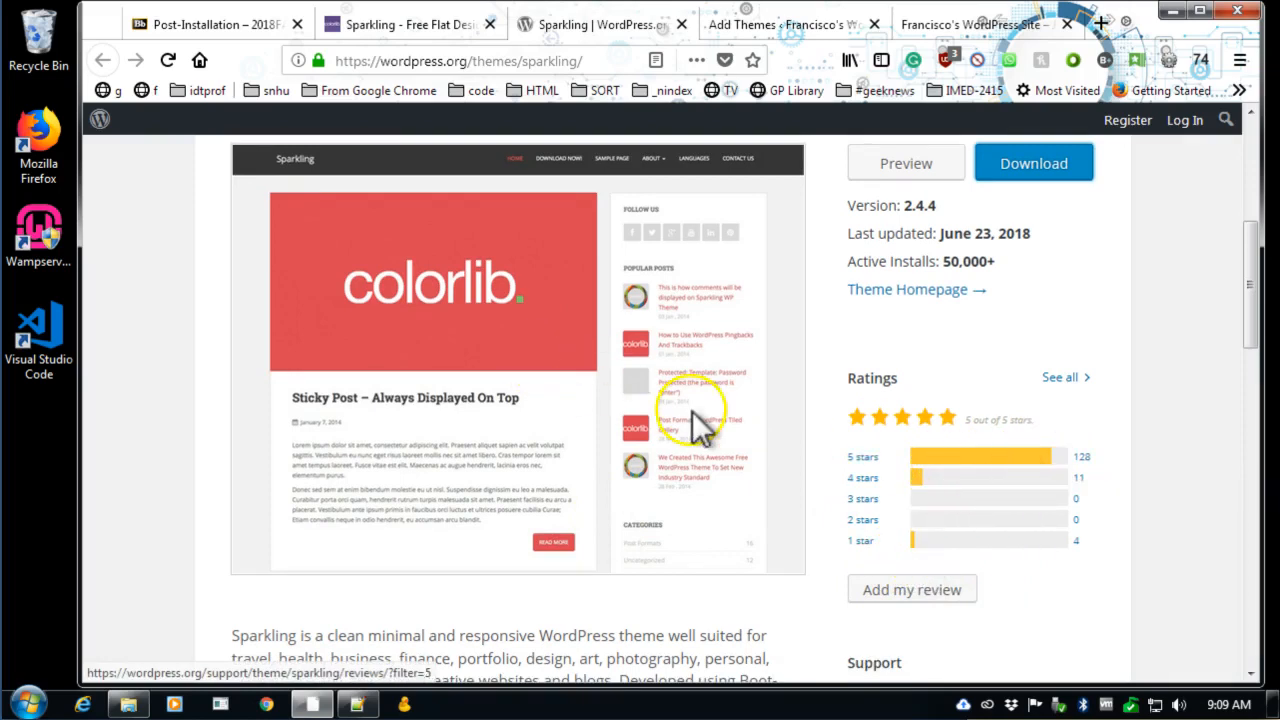
scroll(563, 451, up, 4)
scroll(611, 466, down, 4)
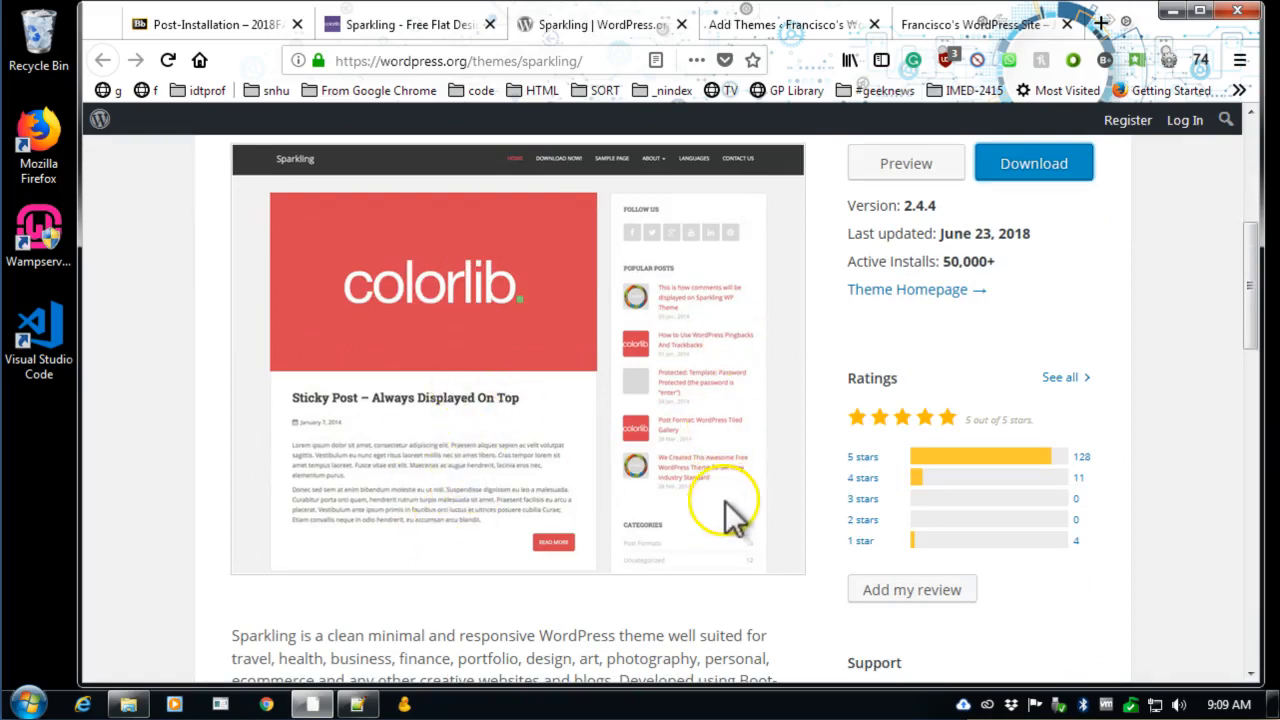
scroll(768, 432, up, 2)
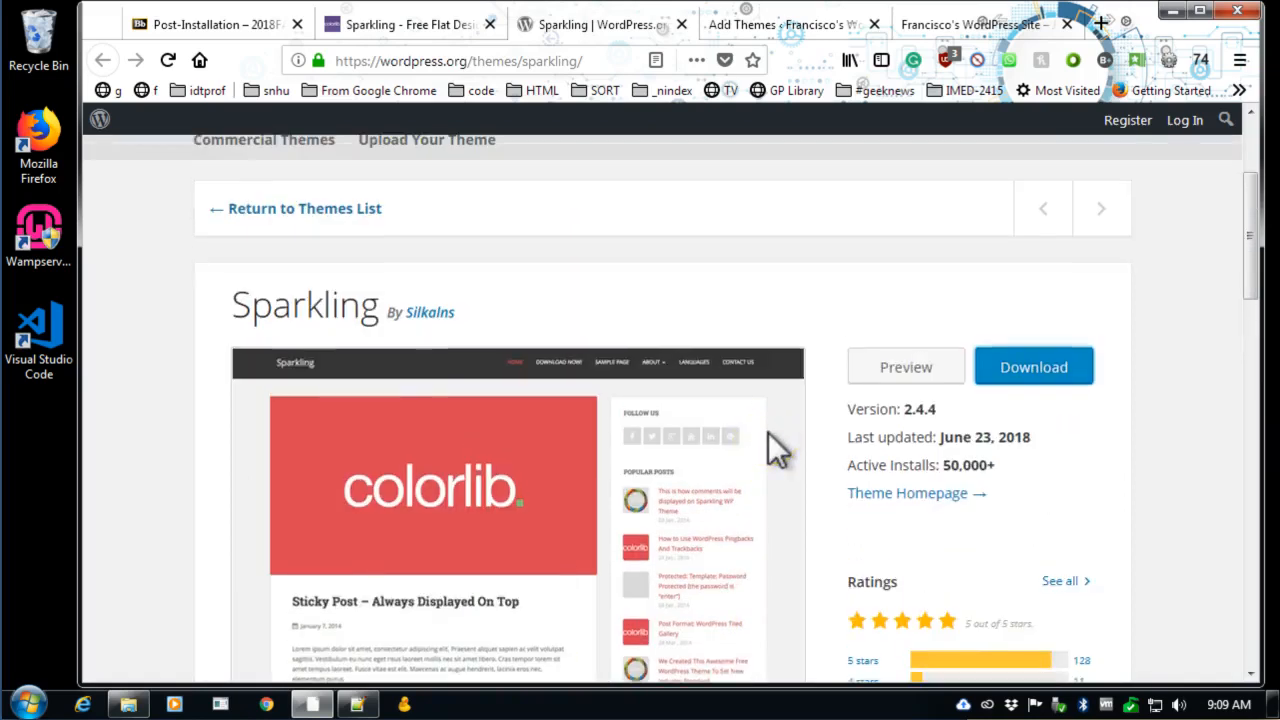
scroll(768, 432, up, 2)
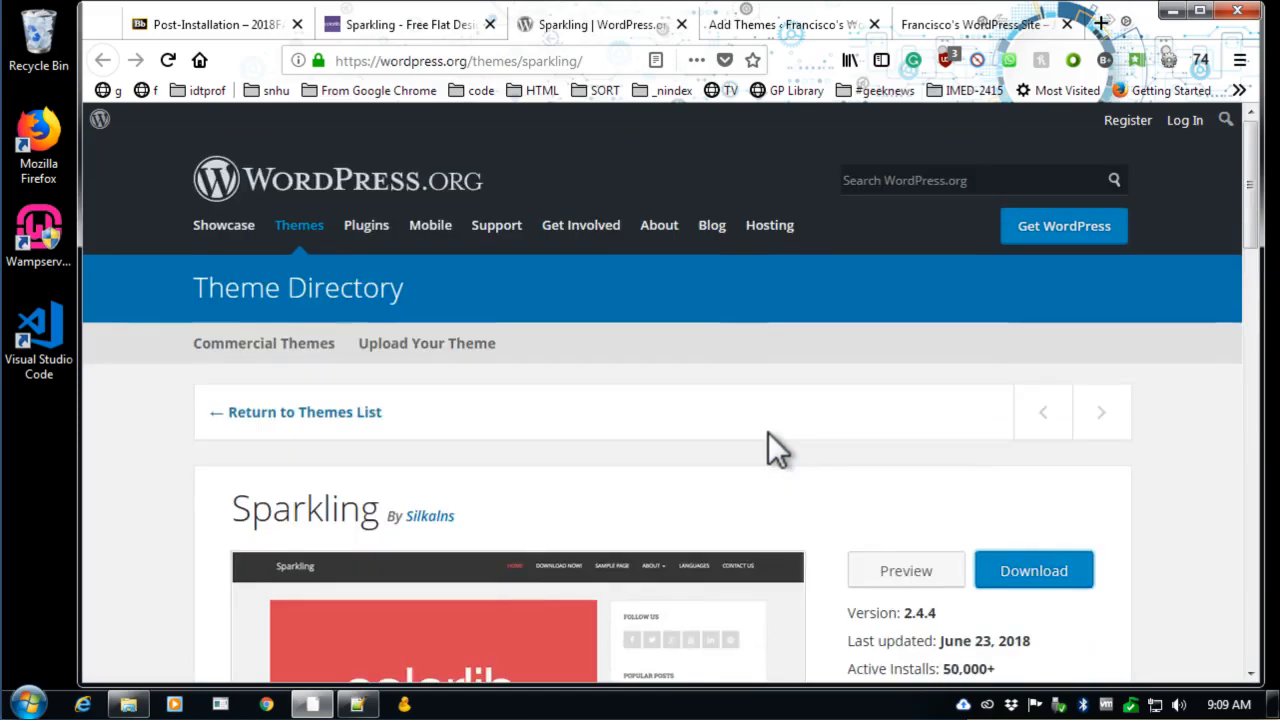
scroll(768, 432, down, 3)
scroll(768, 432, down, 3)
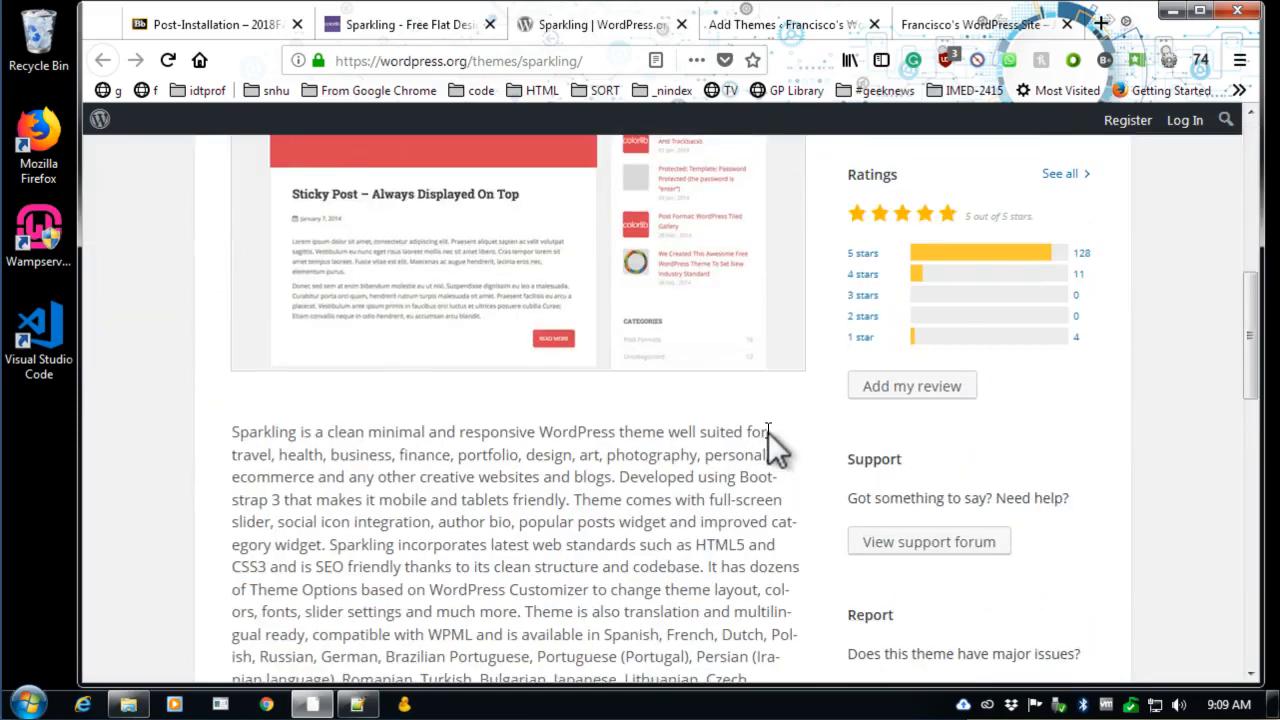
Download the Sparkling theme from WordPress.org, saving sparkling.2.4.4.zip to disk.
scroll(768, 432, up, 4)
click(1022, 376)
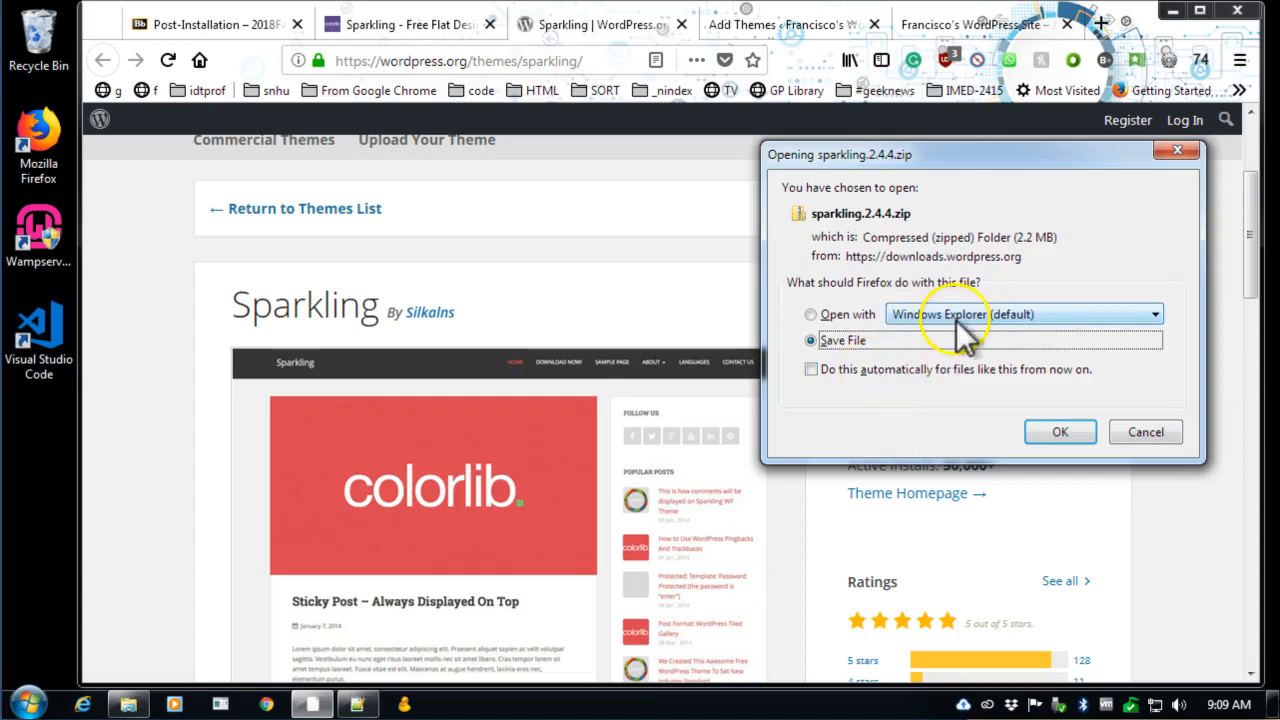
click(1060, 432)
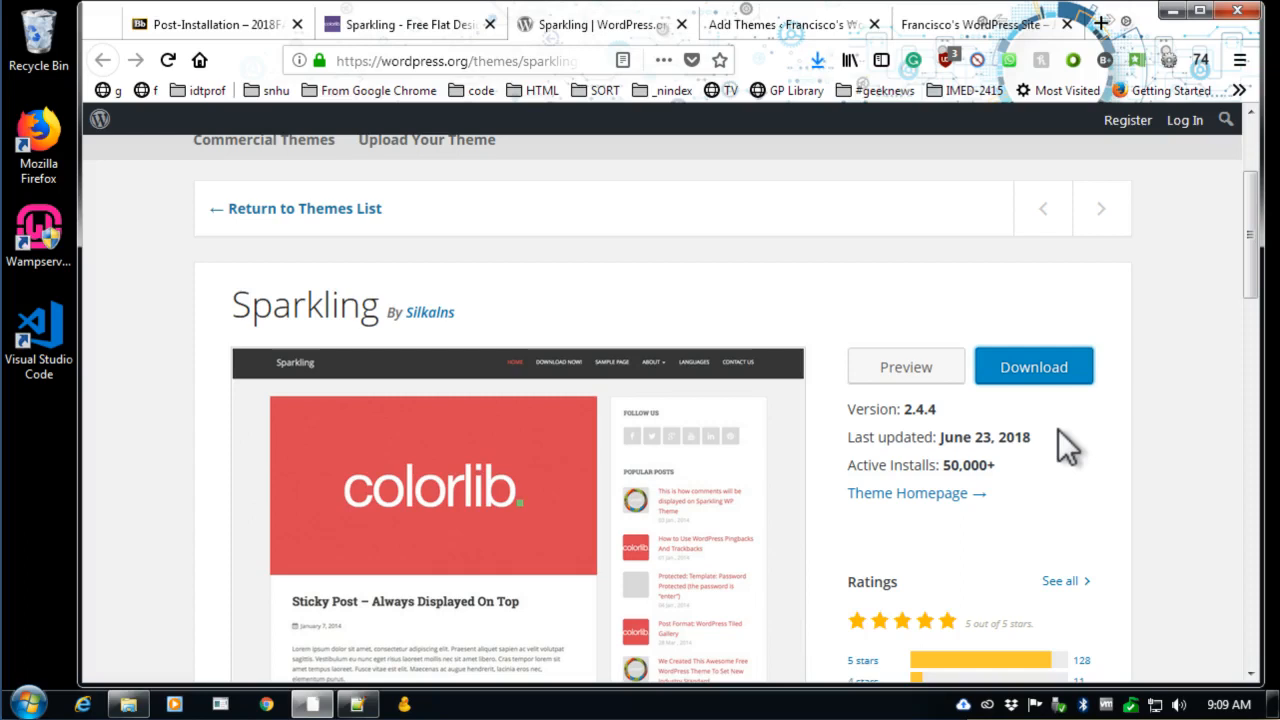
Show the downloaded sparkling.2.4.4 archive in its folder, move it to the desktop, and close the folder window.
click(817, 62)
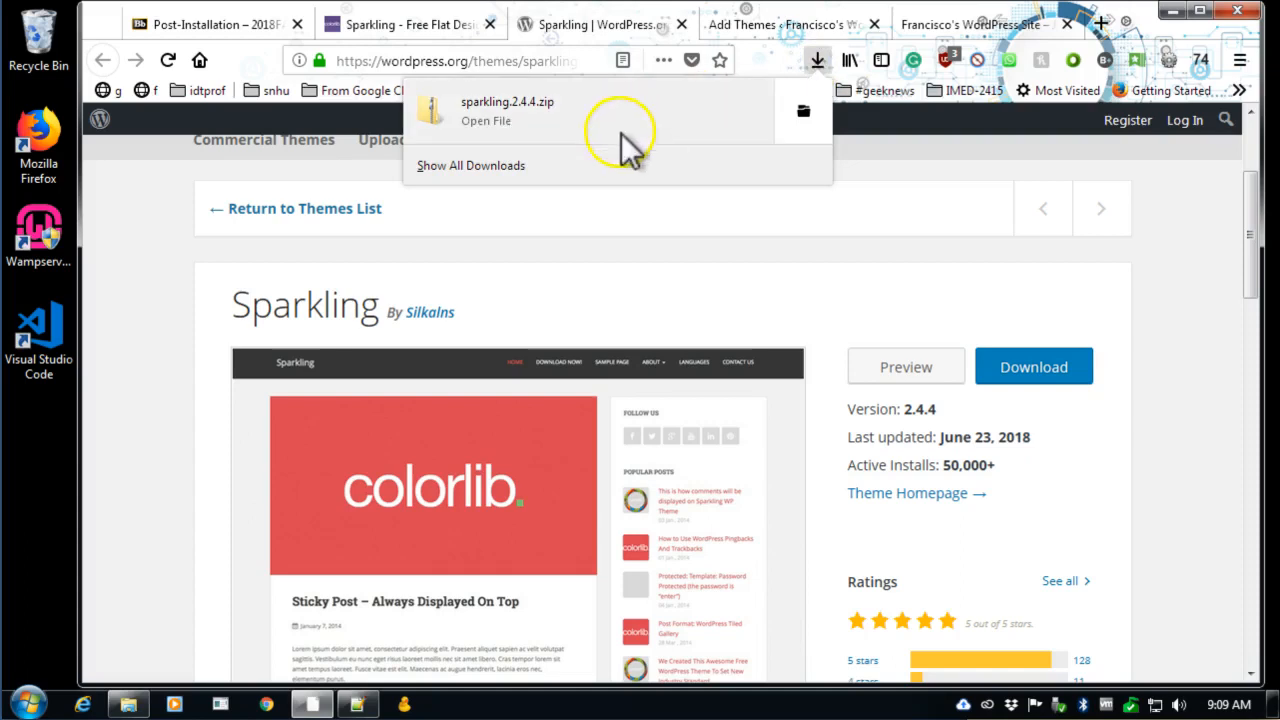
click(803, 112)
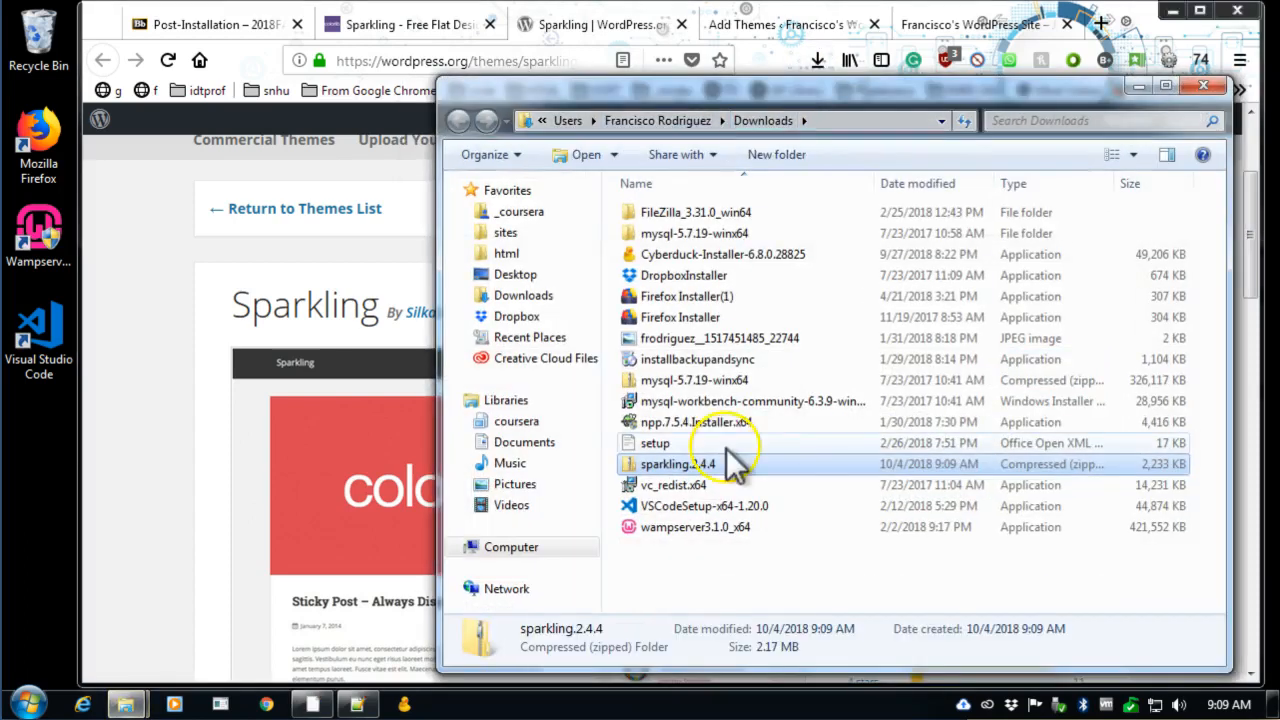
drag(669, 463, 48, 500)
click(1204, 88)
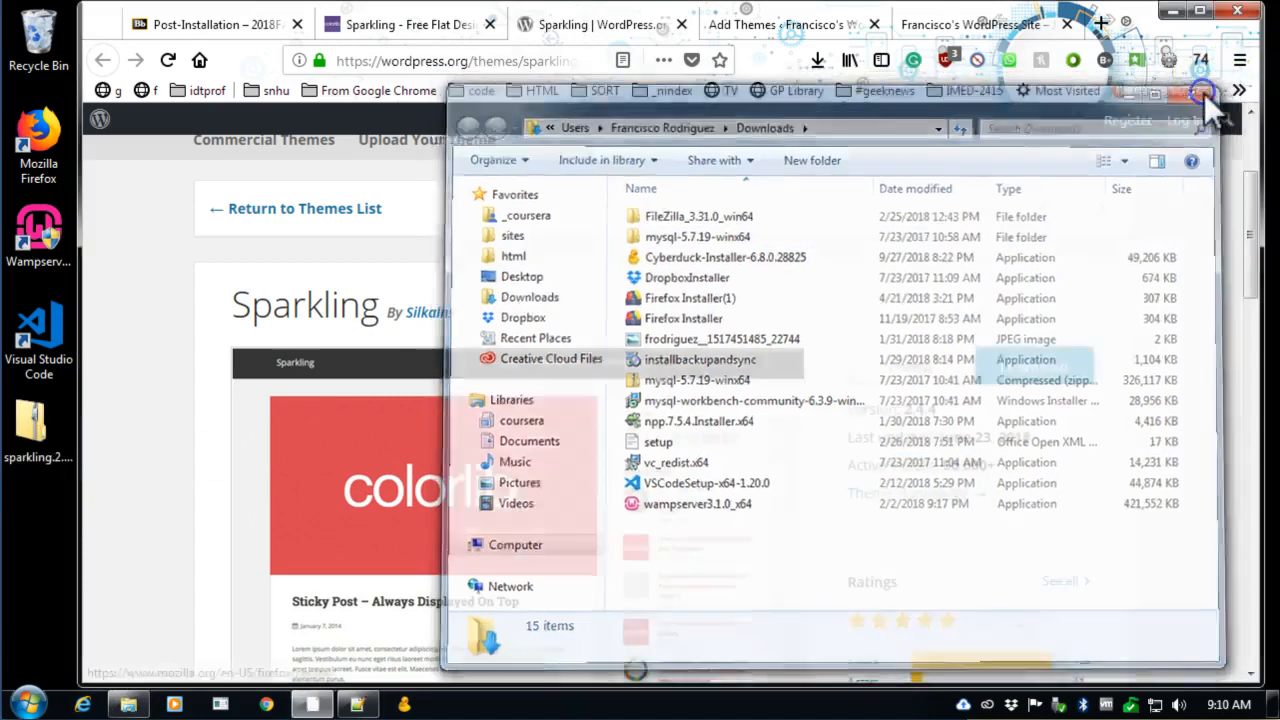
Close the WordPress.org and colorlib Sparkling pages, and show the theme upload form on the site's Add Themes page.
click(681, 24)
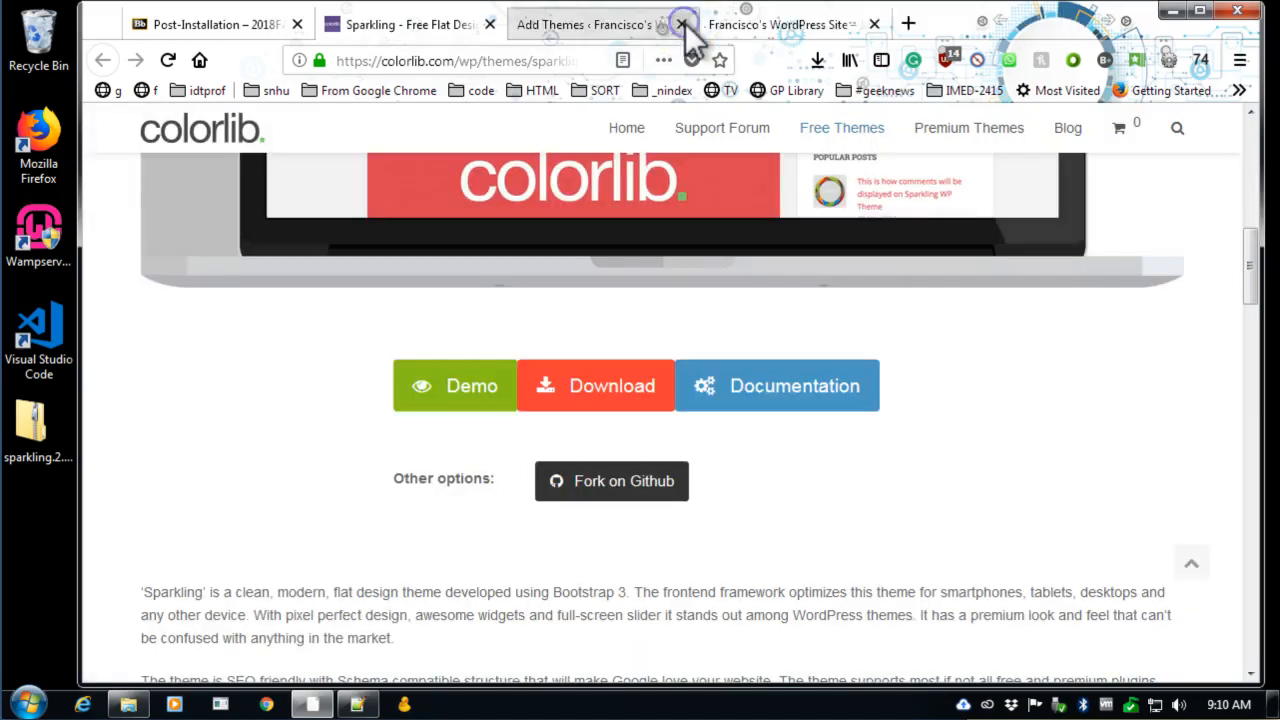
click(593, 30)
click(447, 28)
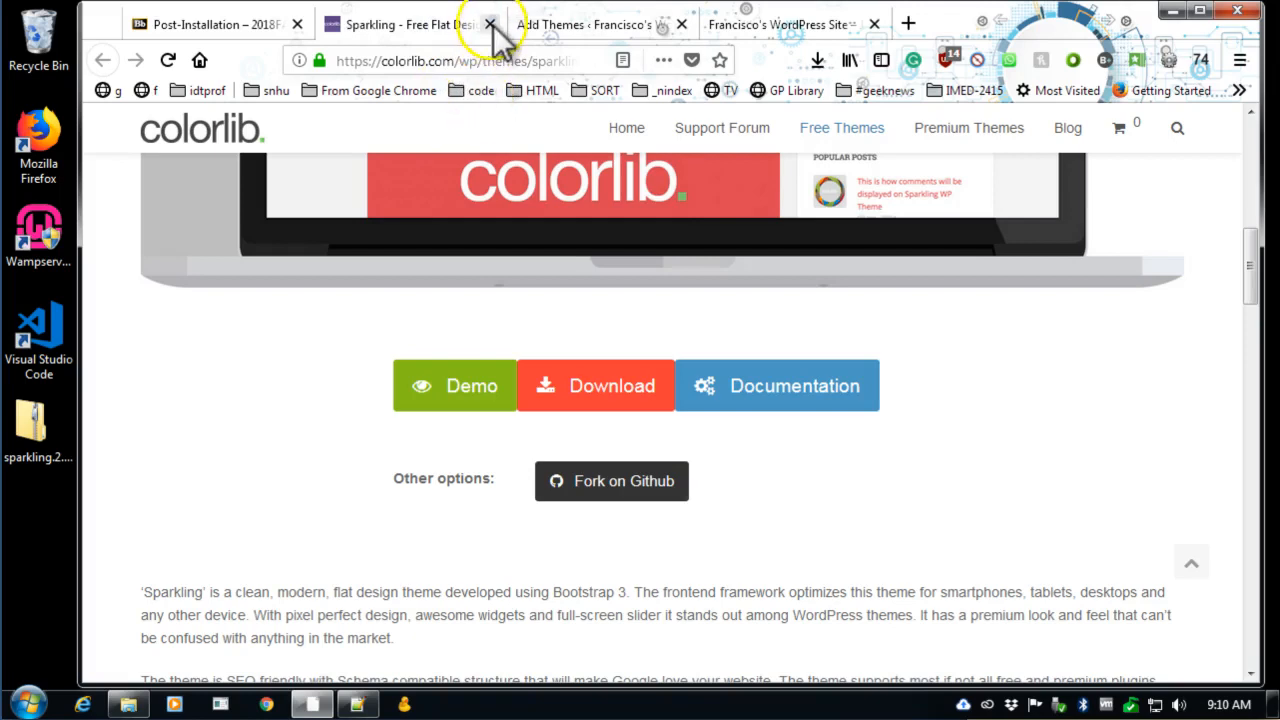
click(490, 24)
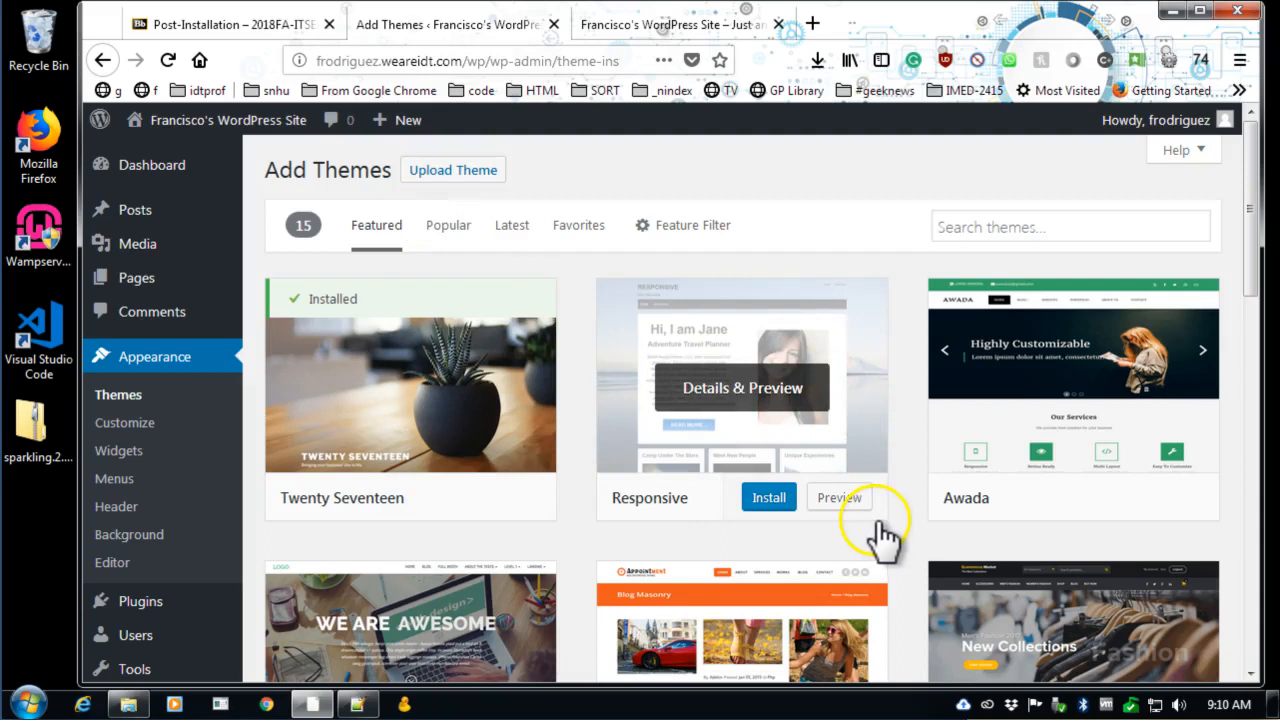
click(476, 172)
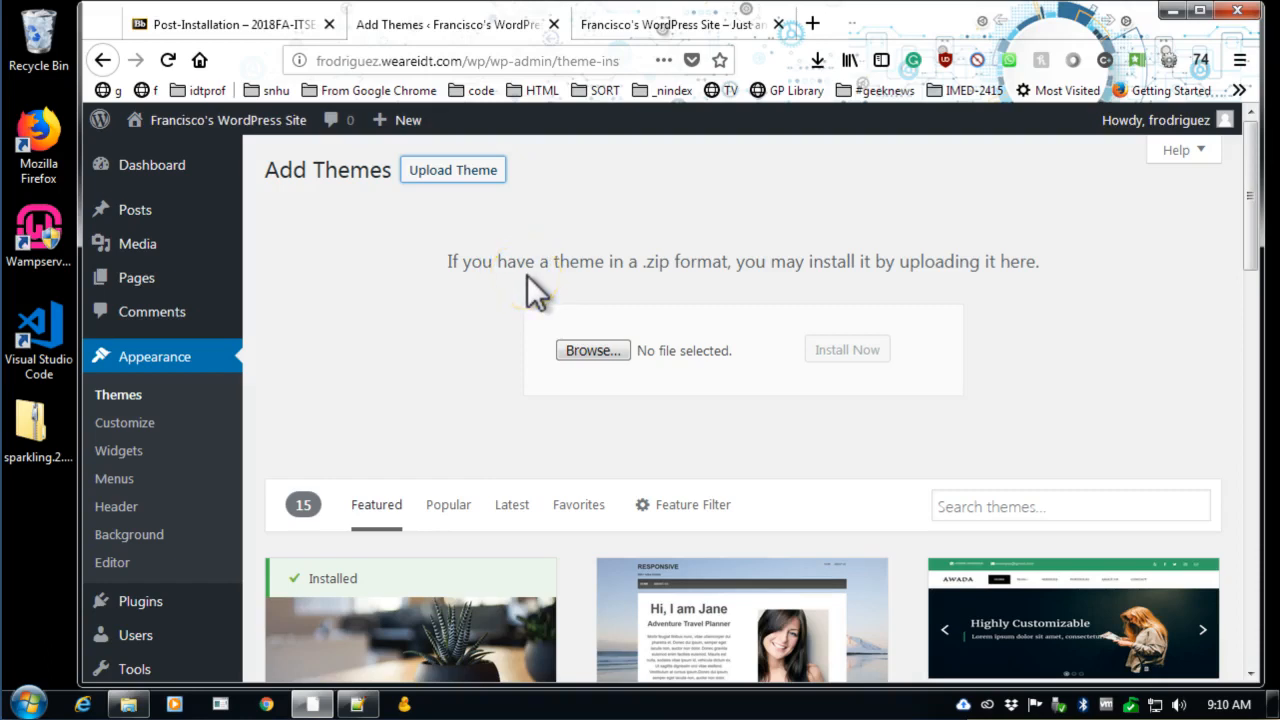
Open the sparkling.2.4.4 archive on the desktop, look through the files in its sparkling folder, and return to the archive's top level.
double_click(35, 440)
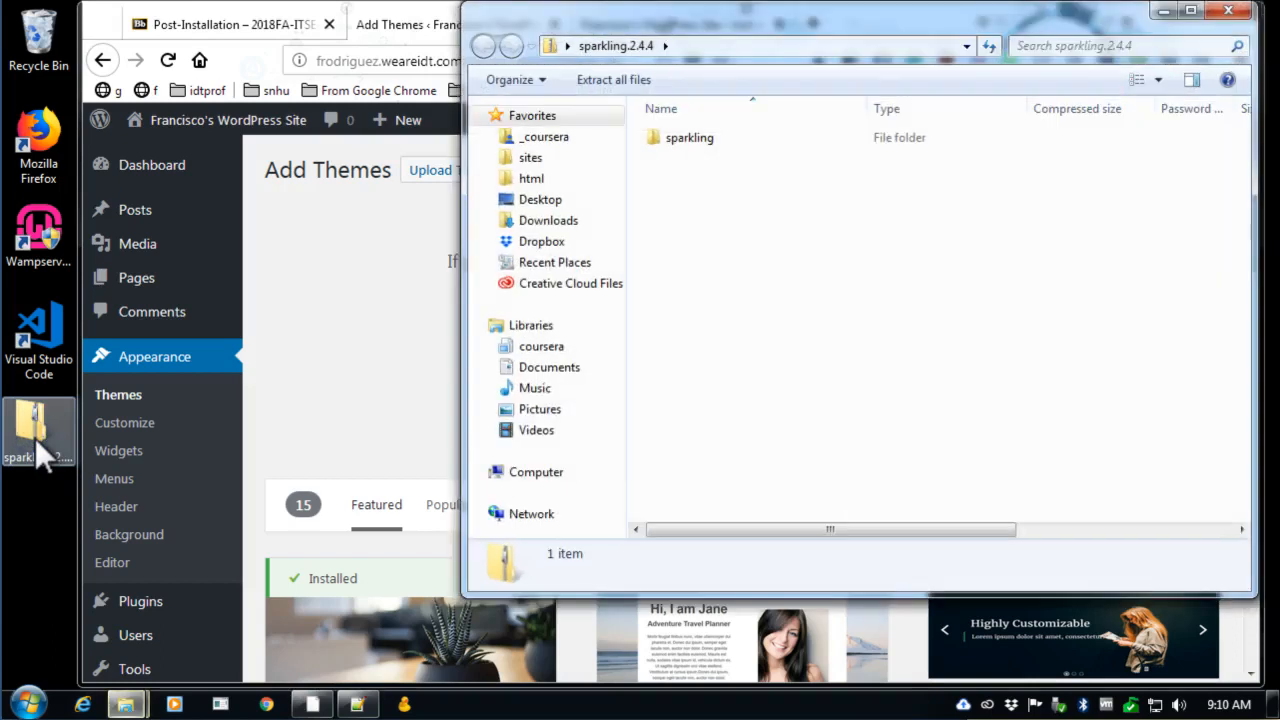
click(684, 142)
double_click(682, 141)
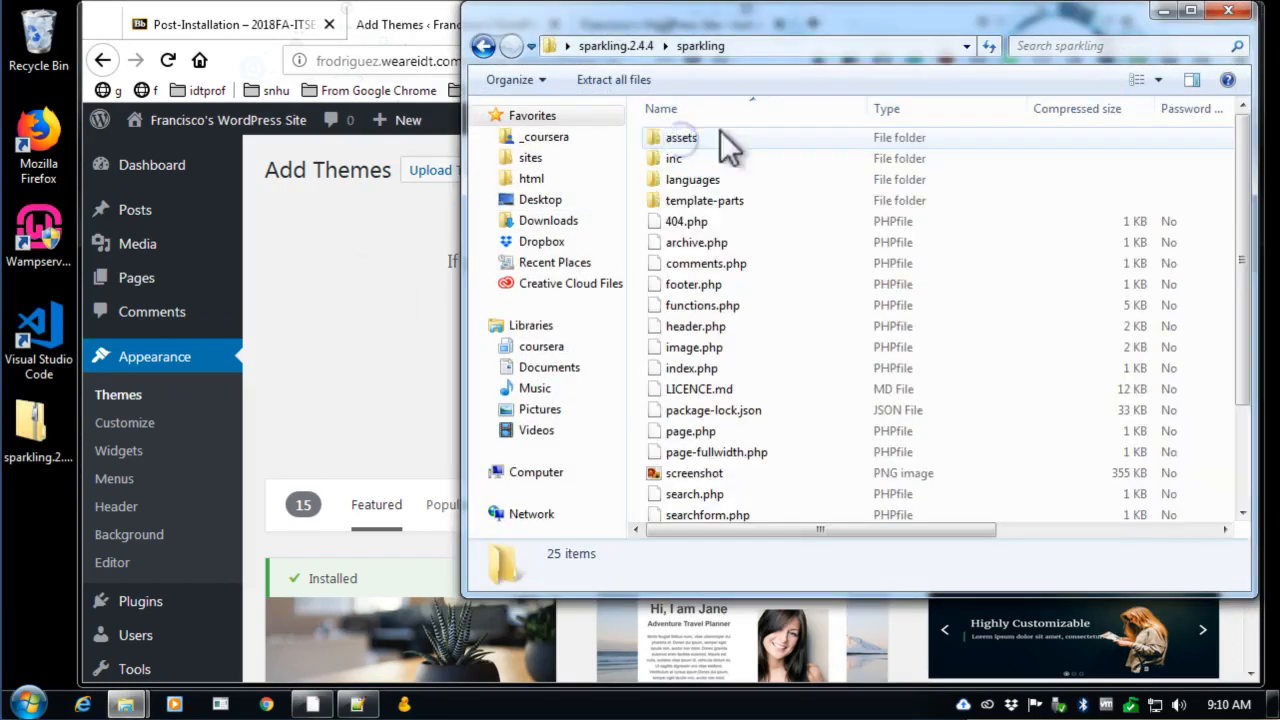
scroll(734, 318, down, 2)
scroll(740, 330, up, 2)
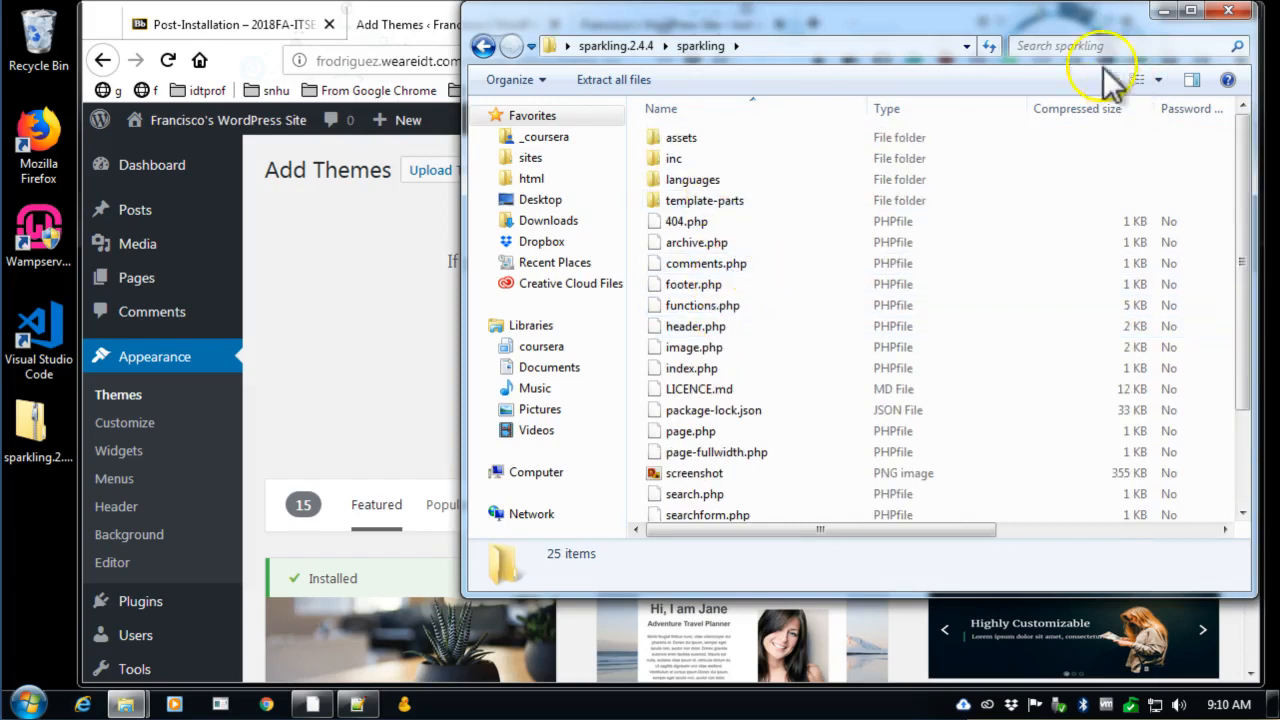
drag(1093, 19, 933, 80)
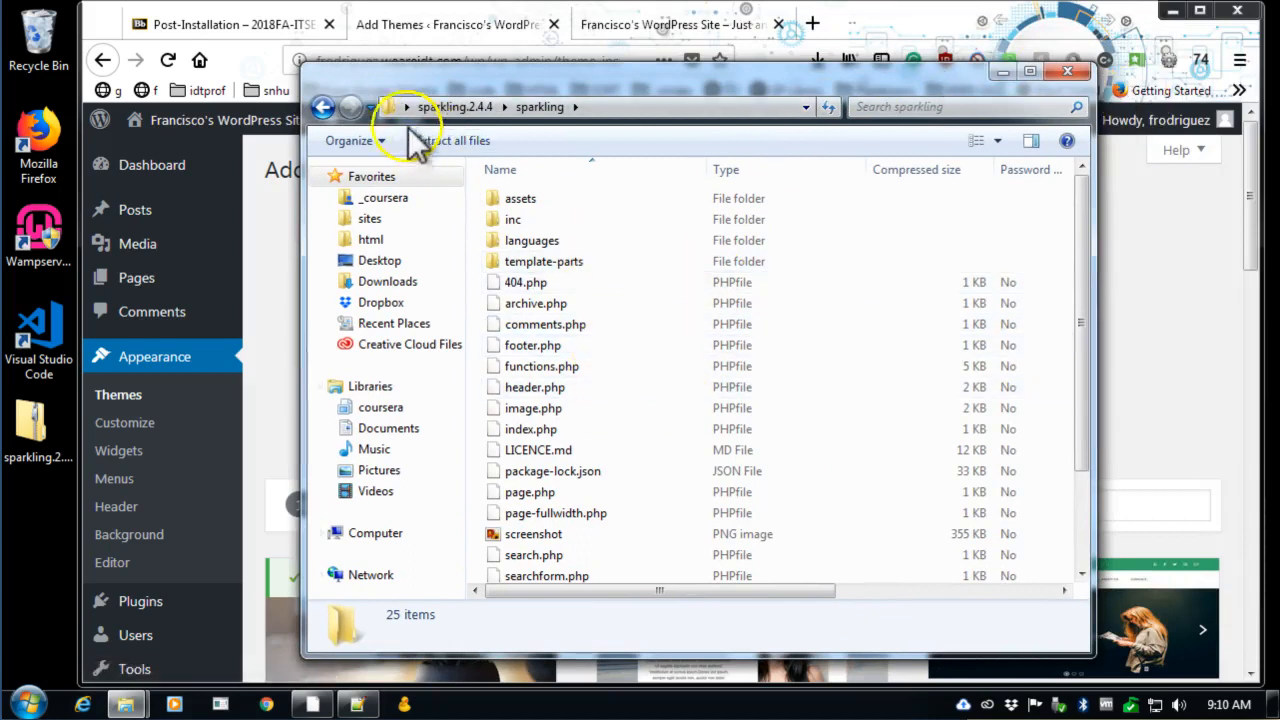
click(322, 107)
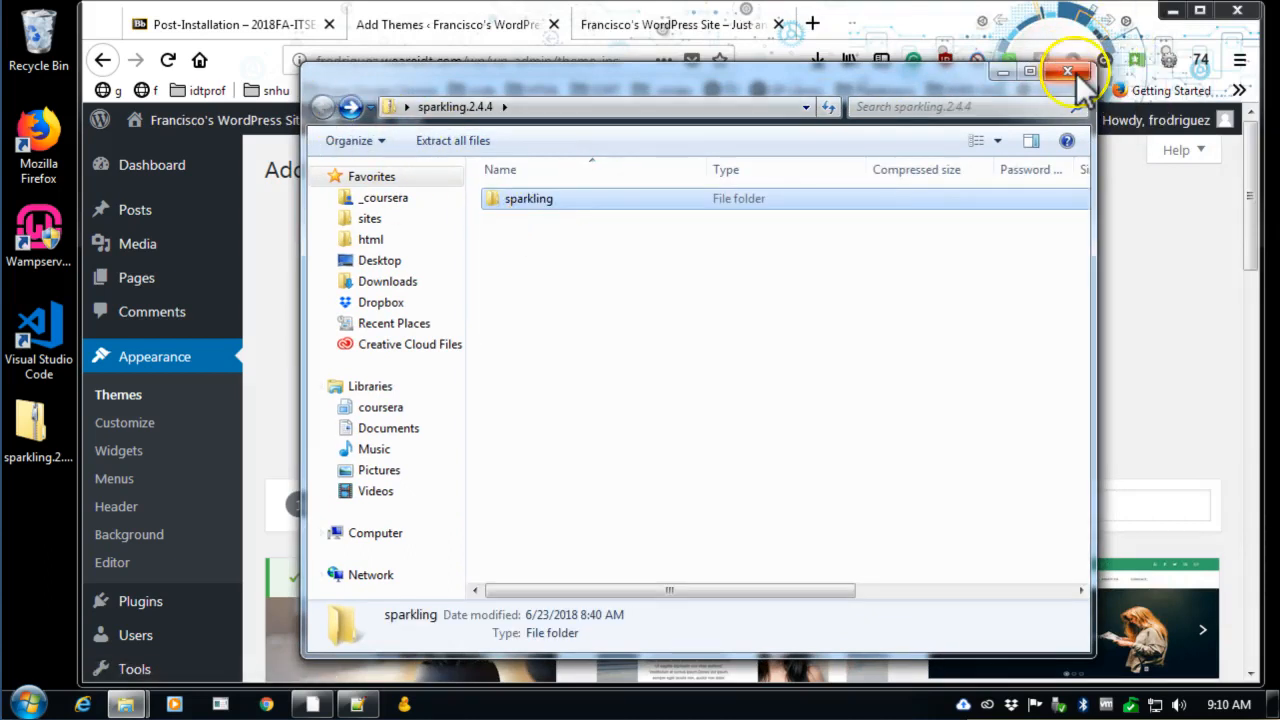
Close the archive window, choose sparkling.2.4.4.zip from the desktop in the theme upload form, and install it.
click(1077, 78)
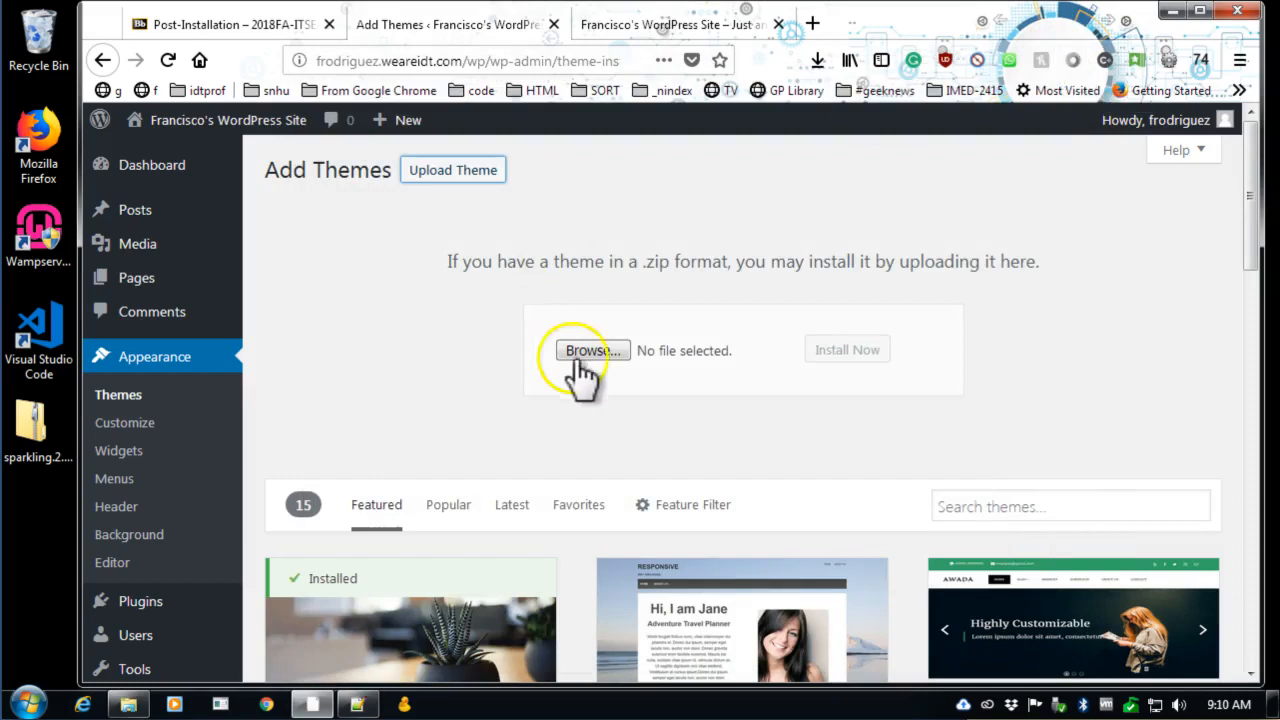
click(612, 350)
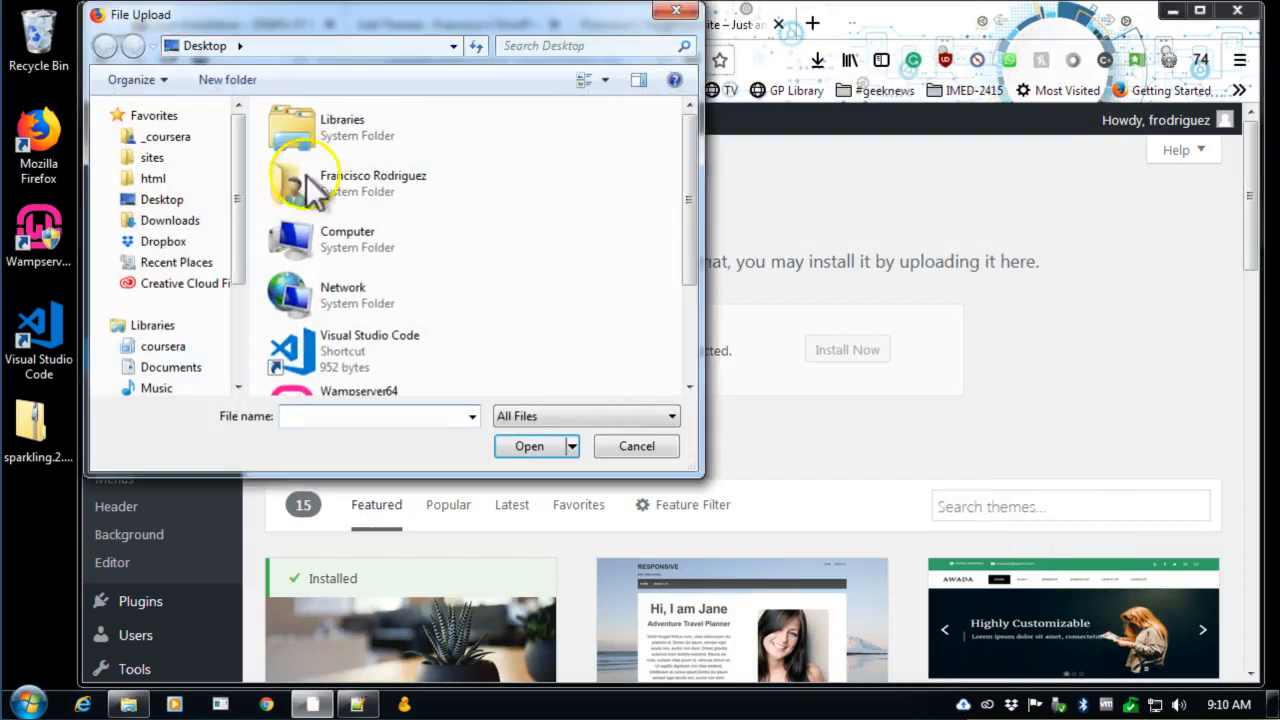
click(163, 198)
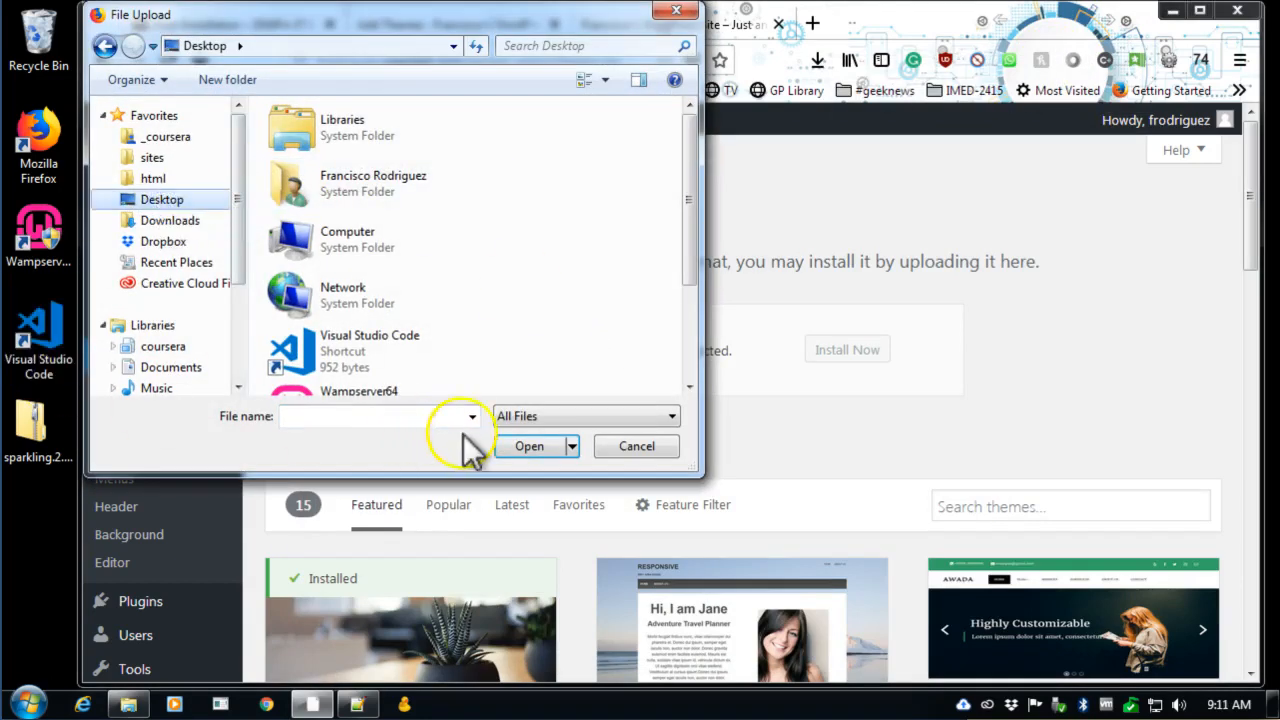
scroll(660, 344, down, 3)
scroll(600, 350, down, 3)
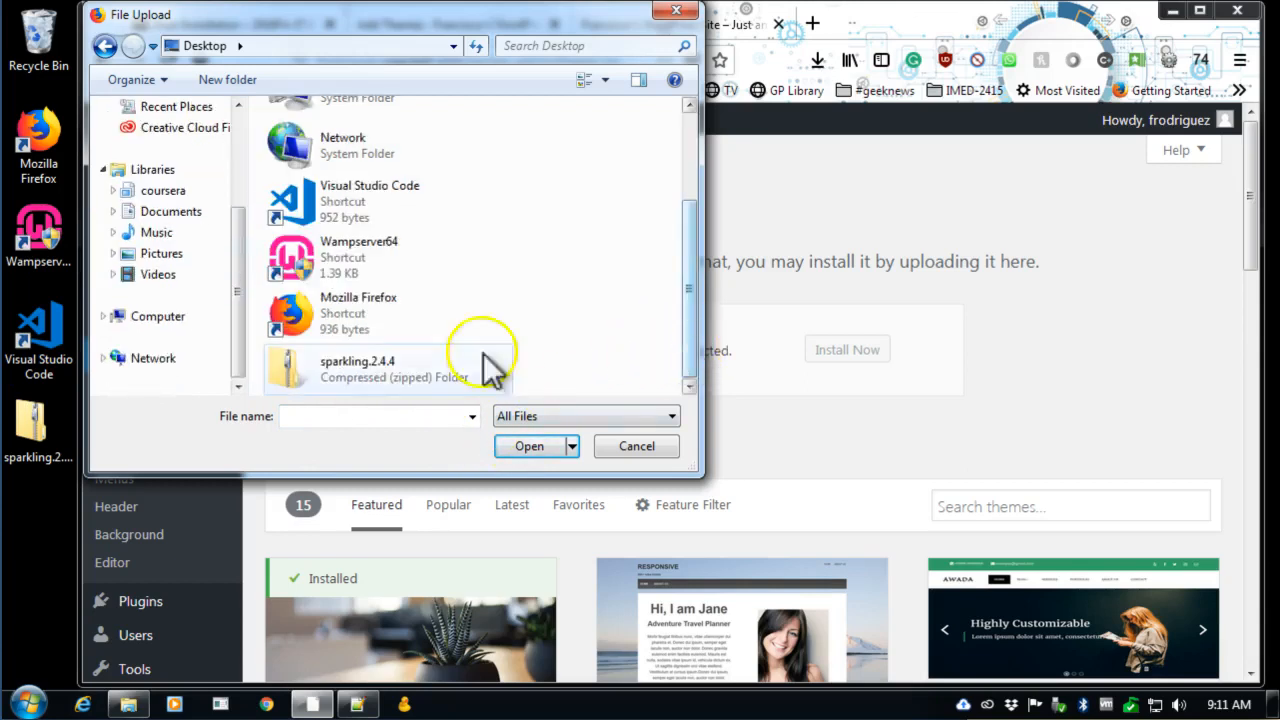
click(405, 378)
click(533, 447)
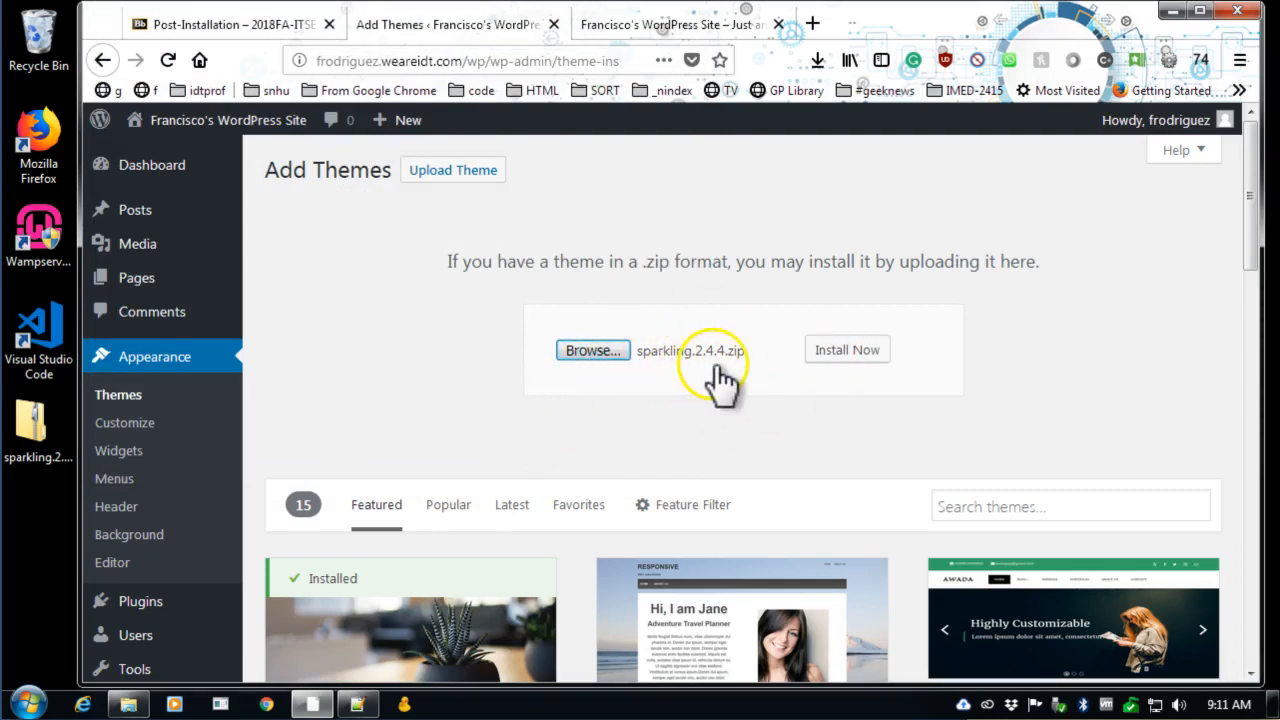
click(849, 350)
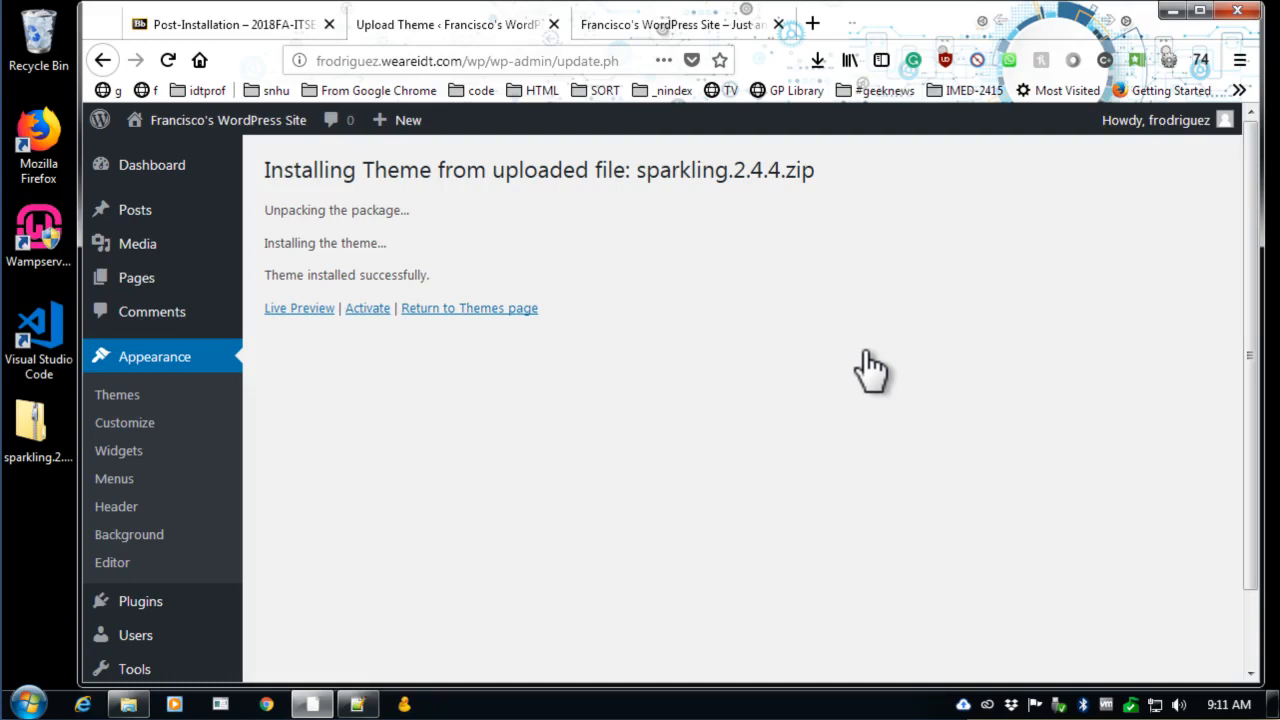
Return to the site's Themes page and look over the installed themes.
click(490, 318)
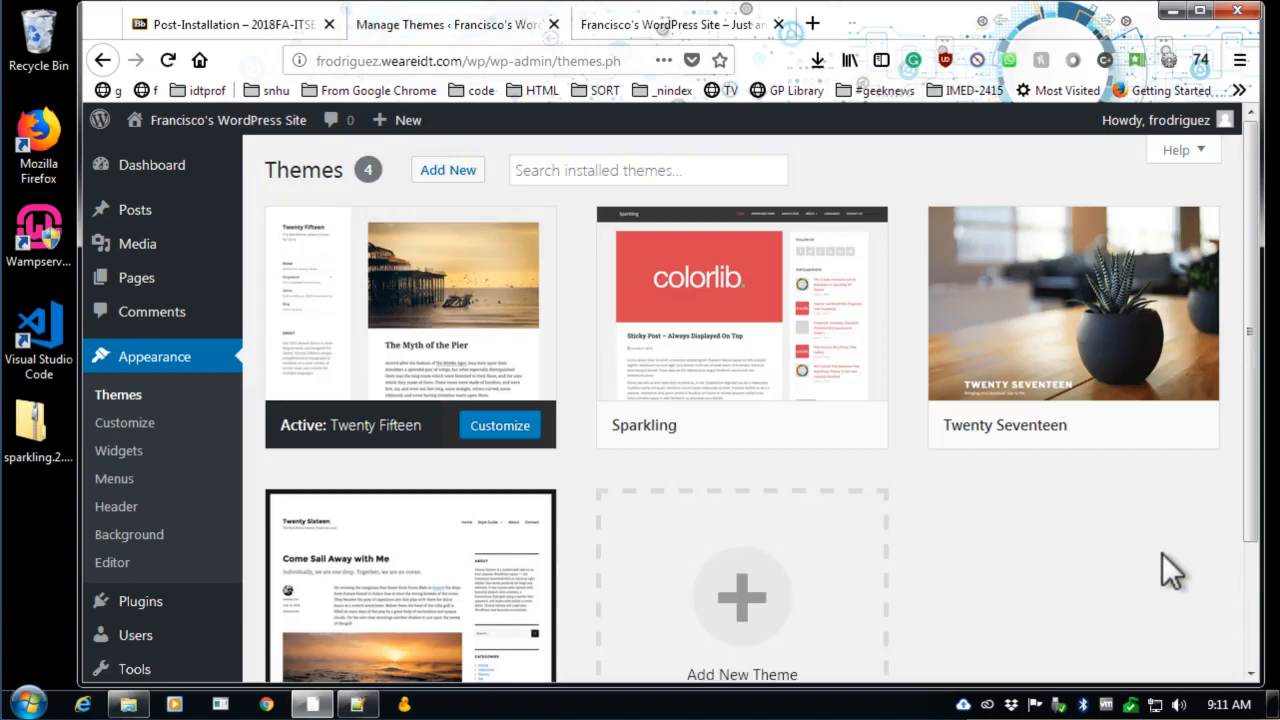
mouse_move(434, 366)
scroll(980, 529, down, 3)
scroll(491, 514, up, 3)
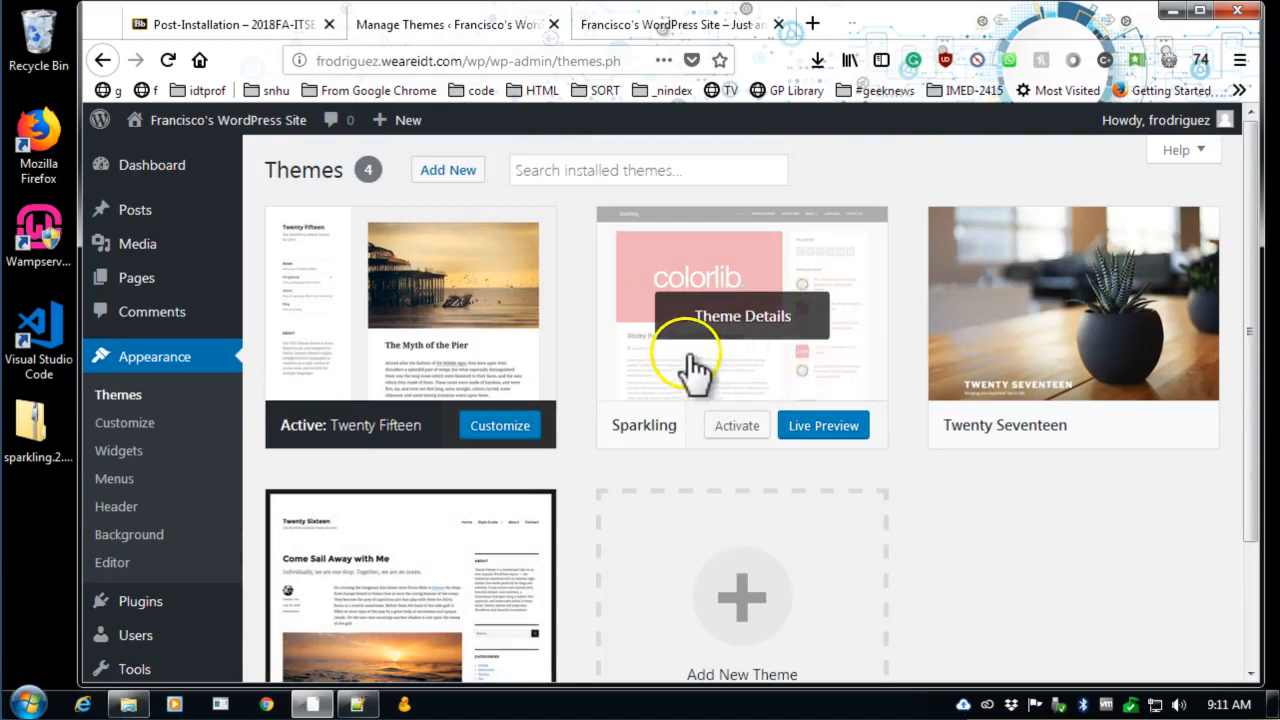
Open a live preview of the Sparkling theme, look through the previewed home page, and close the preview.
click(824, 428)
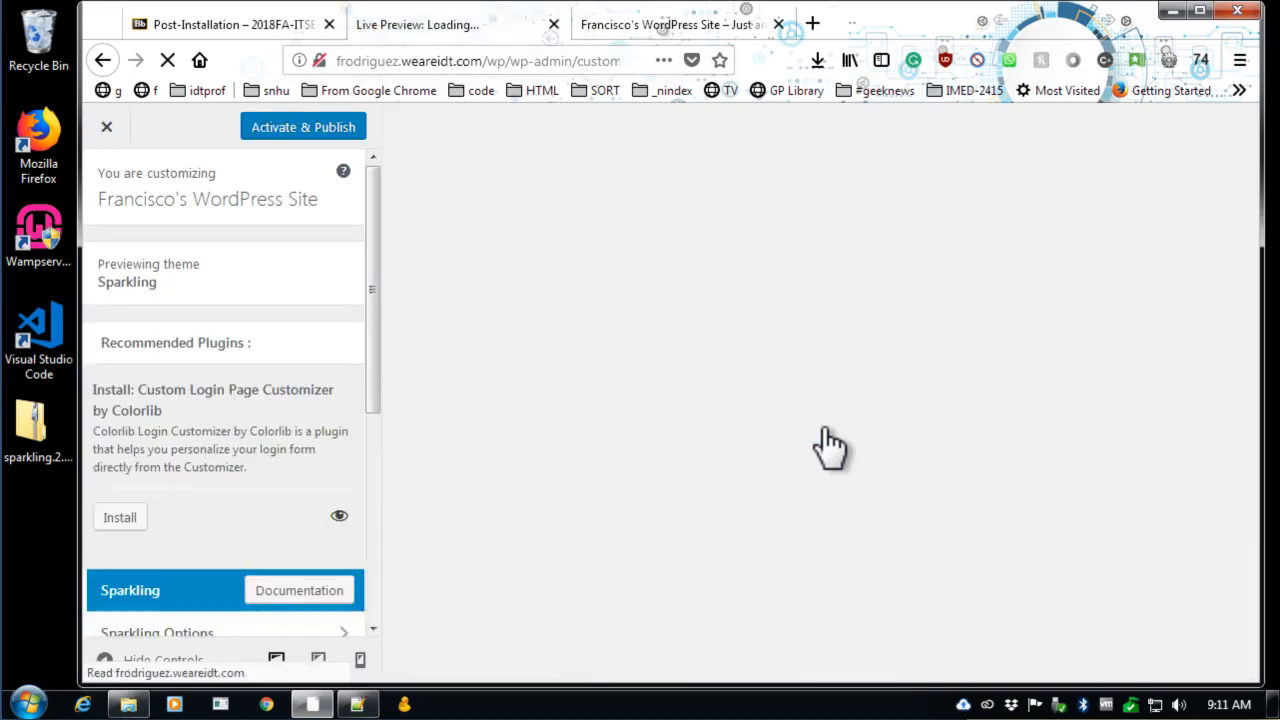
scroll(828, 445, down, 10)
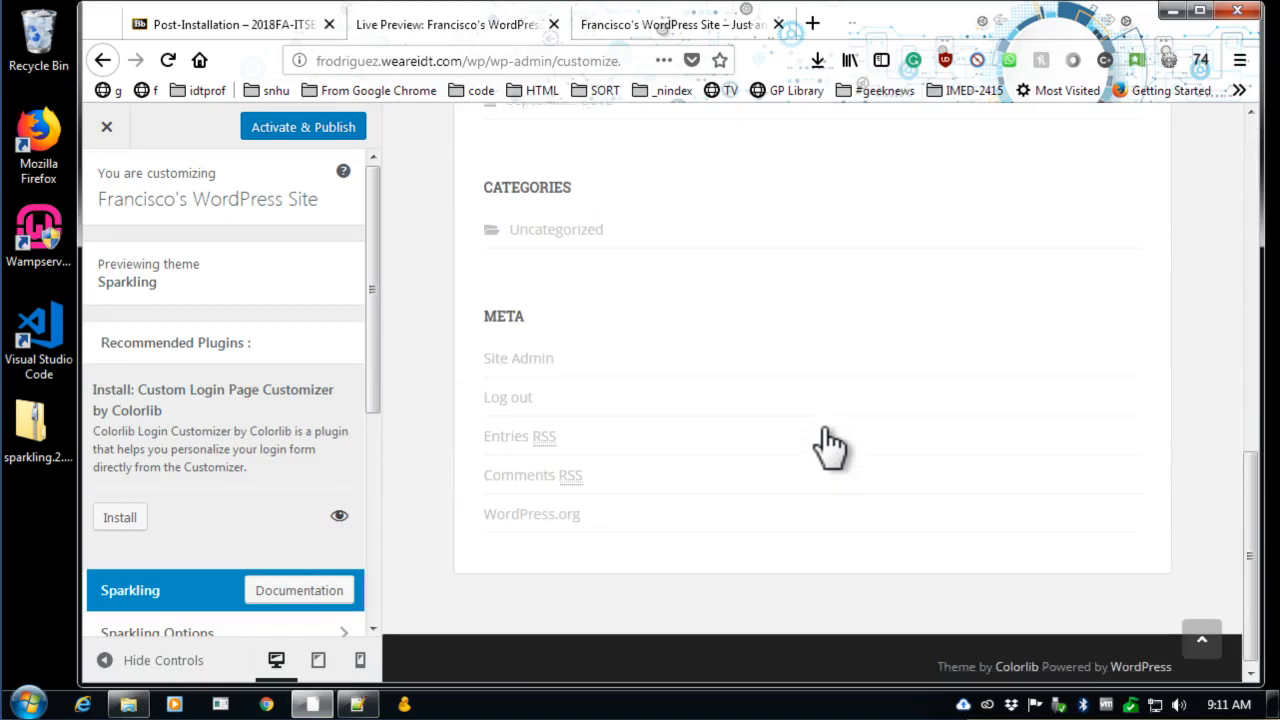
scroll(828, 445, up, 7)
scroll(828, 445, up, 2)
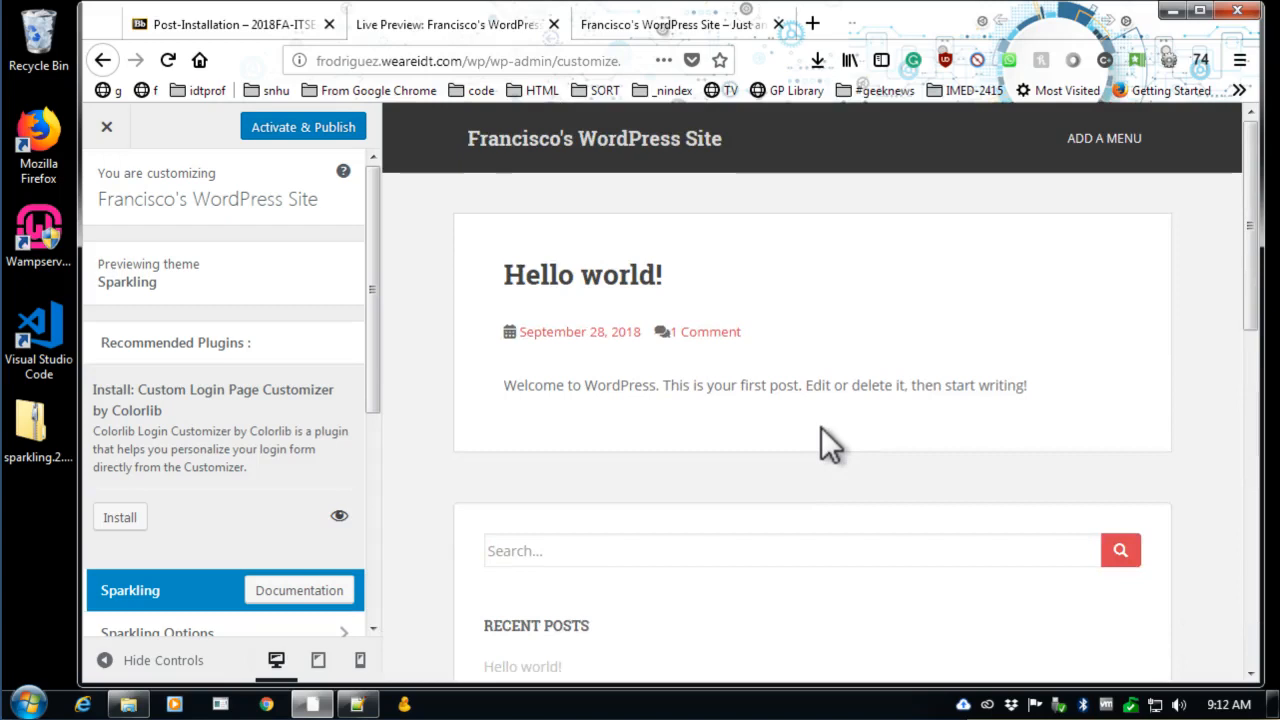
scroll(648, 366, down, 3)
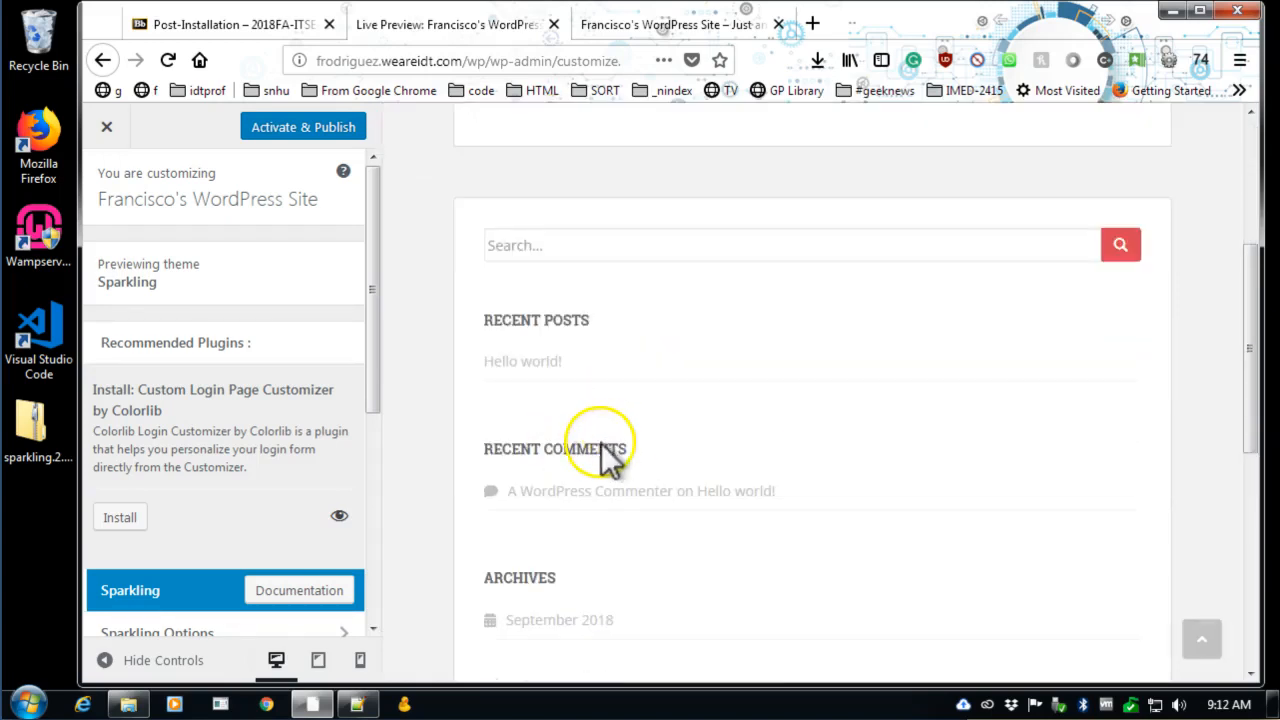
scroll(603, 443, up, 3)
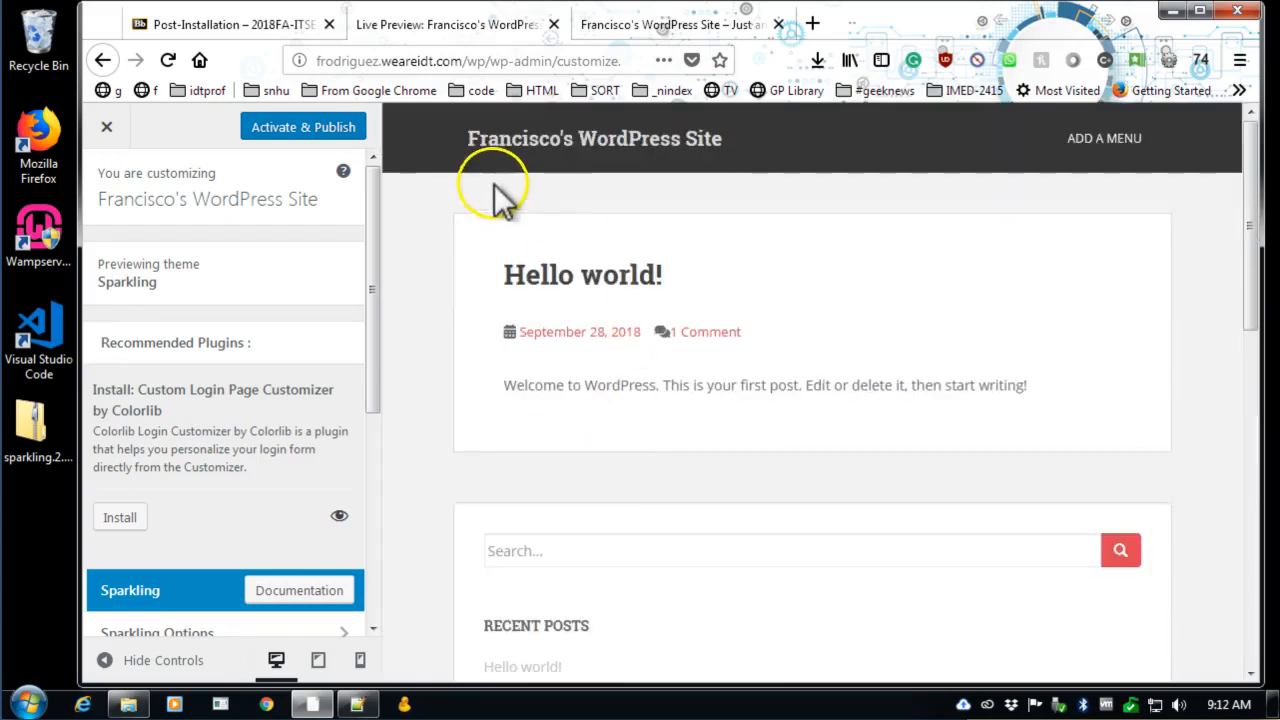
click(107, 129)
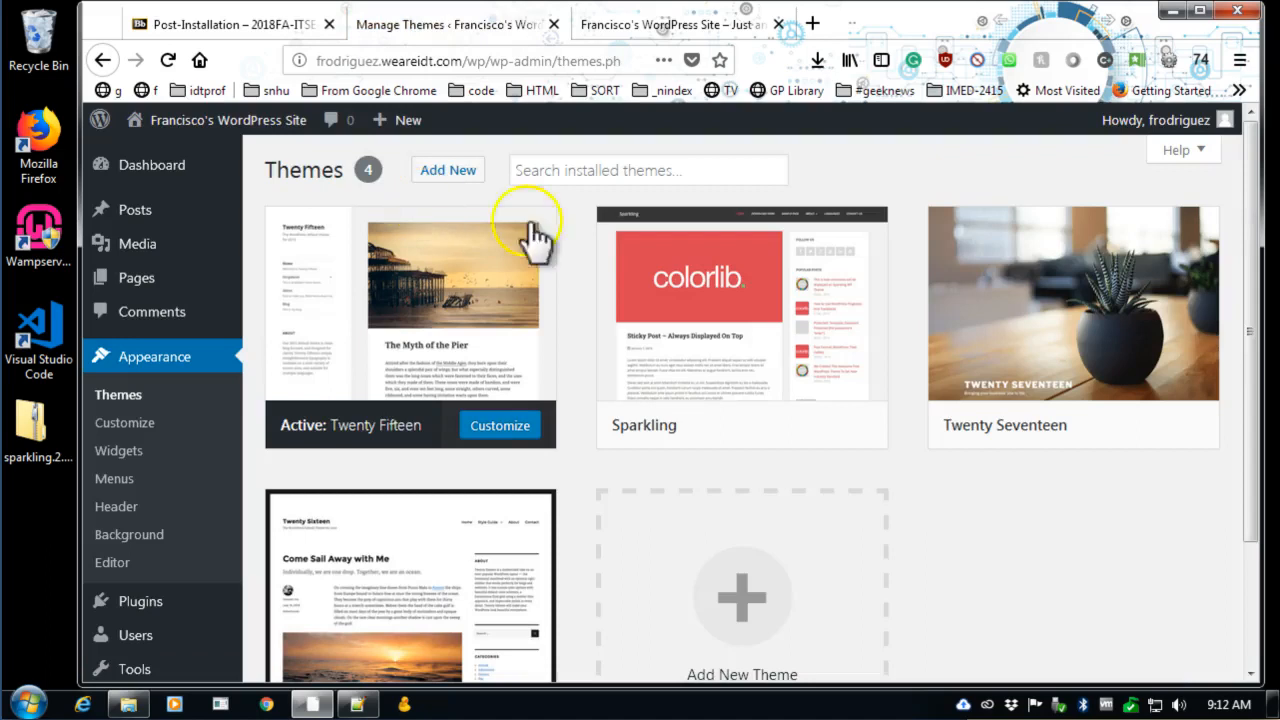
Activate the Sparkling theme and dismiss its welcome notice.
mouse_move(791, 386)
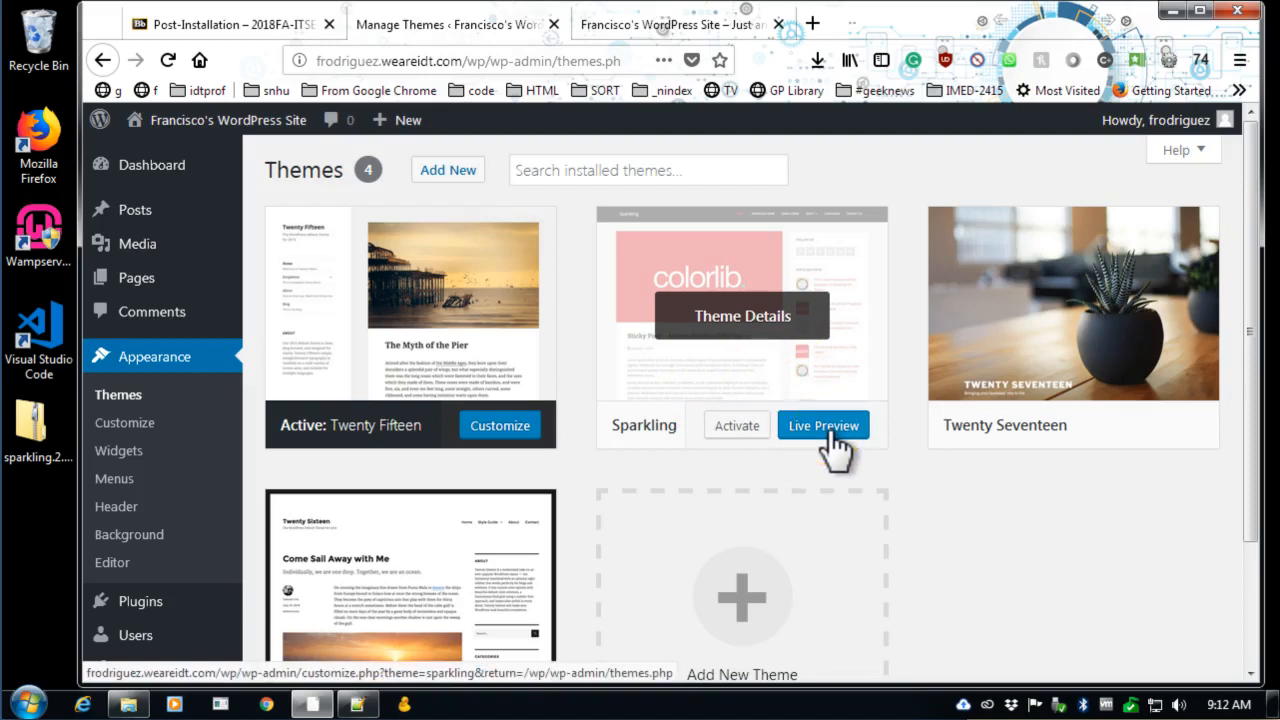
click(748, 428)
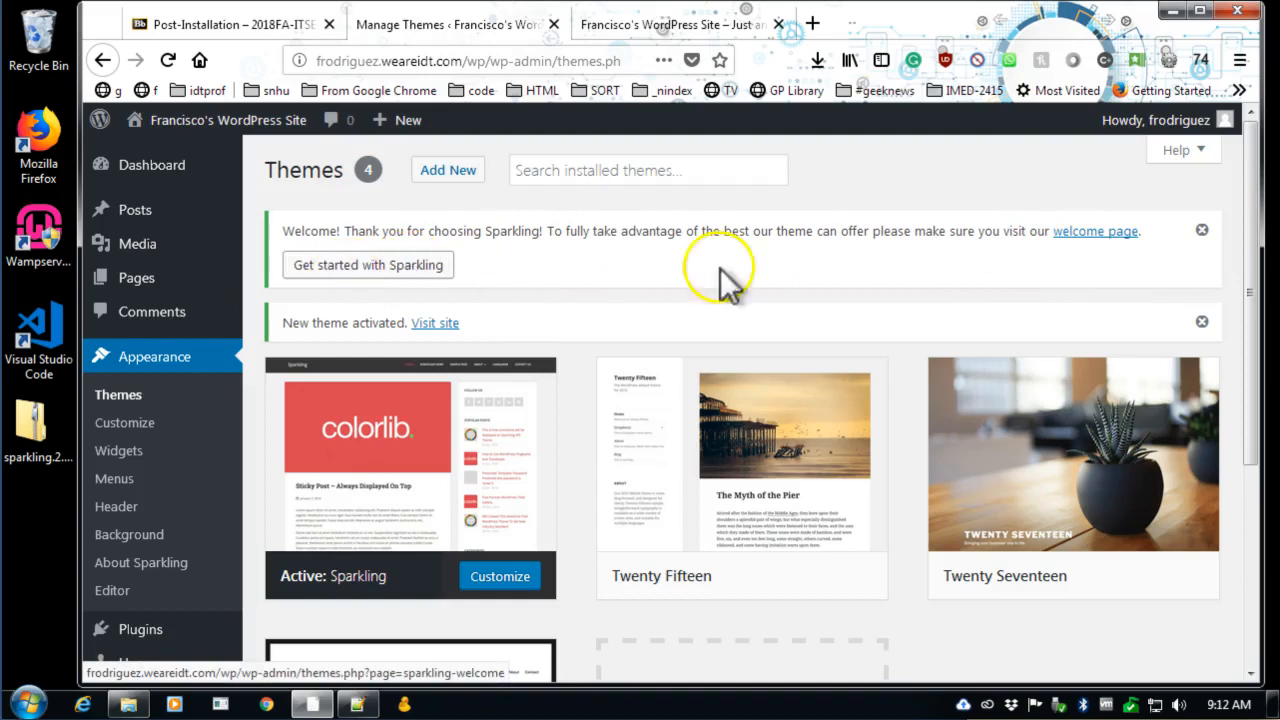
click(1202, 230)
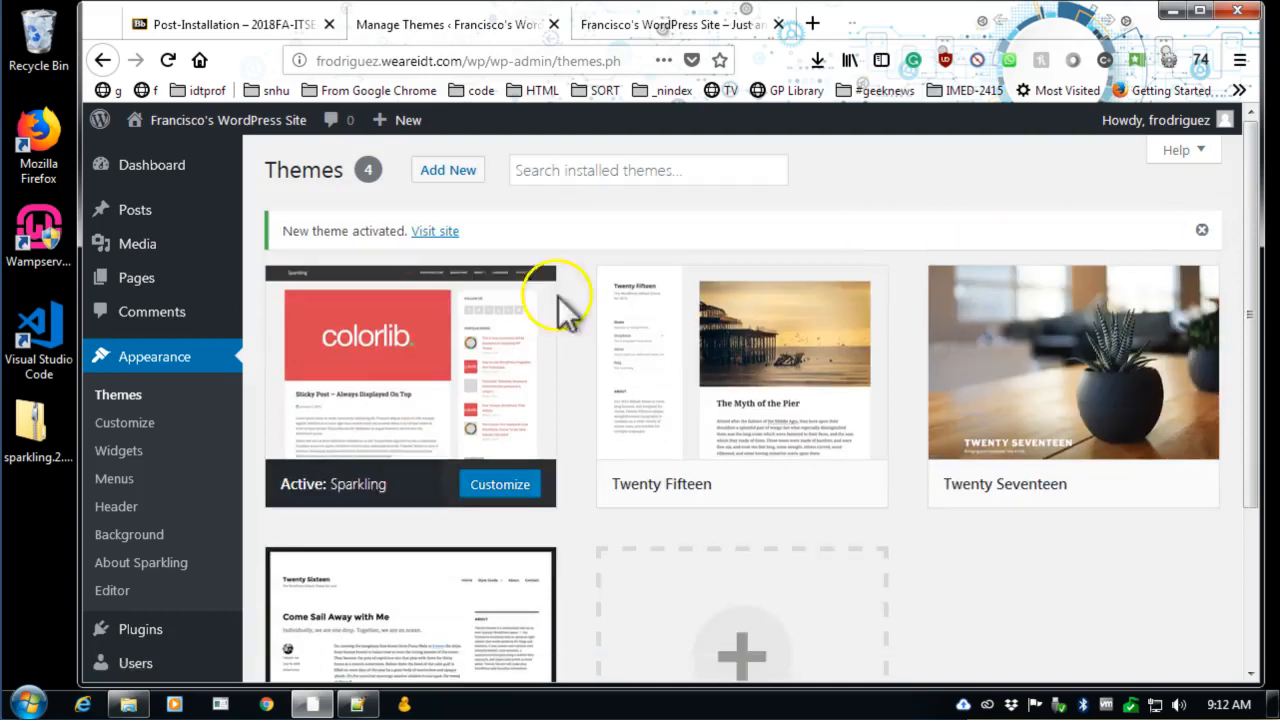
Reload the site's public home page and look through it from header to footer in the new theme.
click(700, 26)
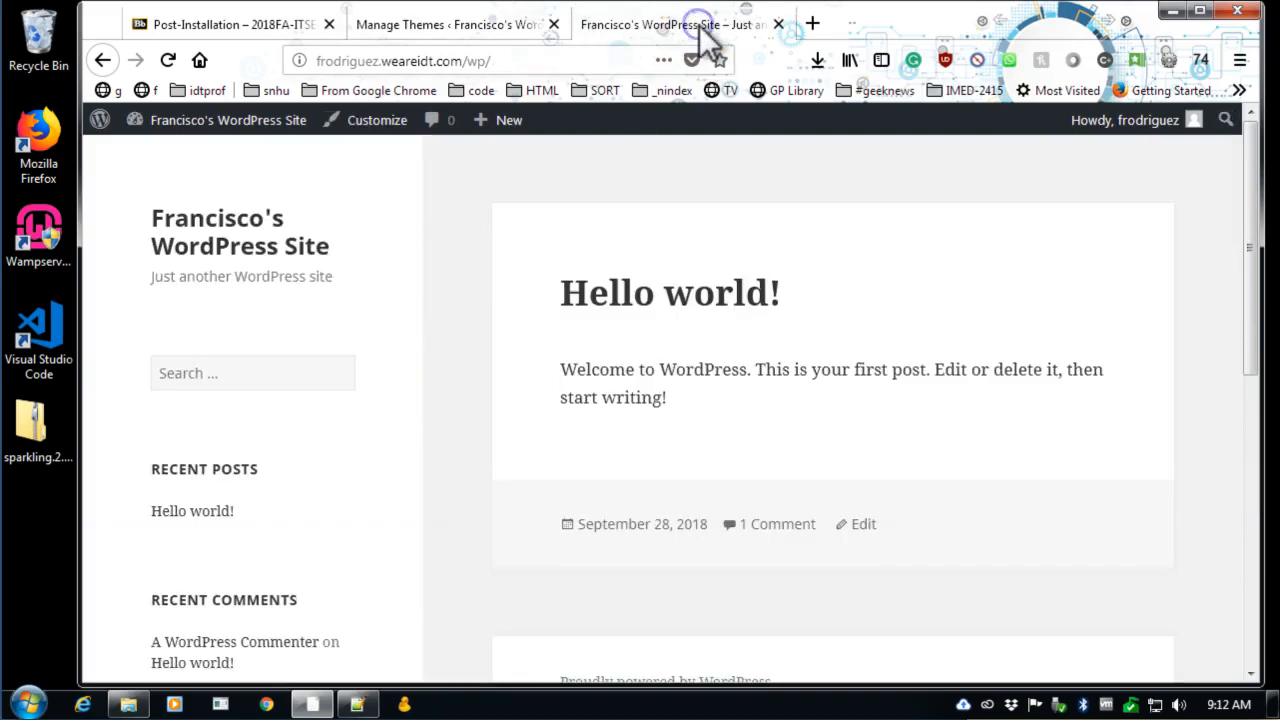
click(174, 59)
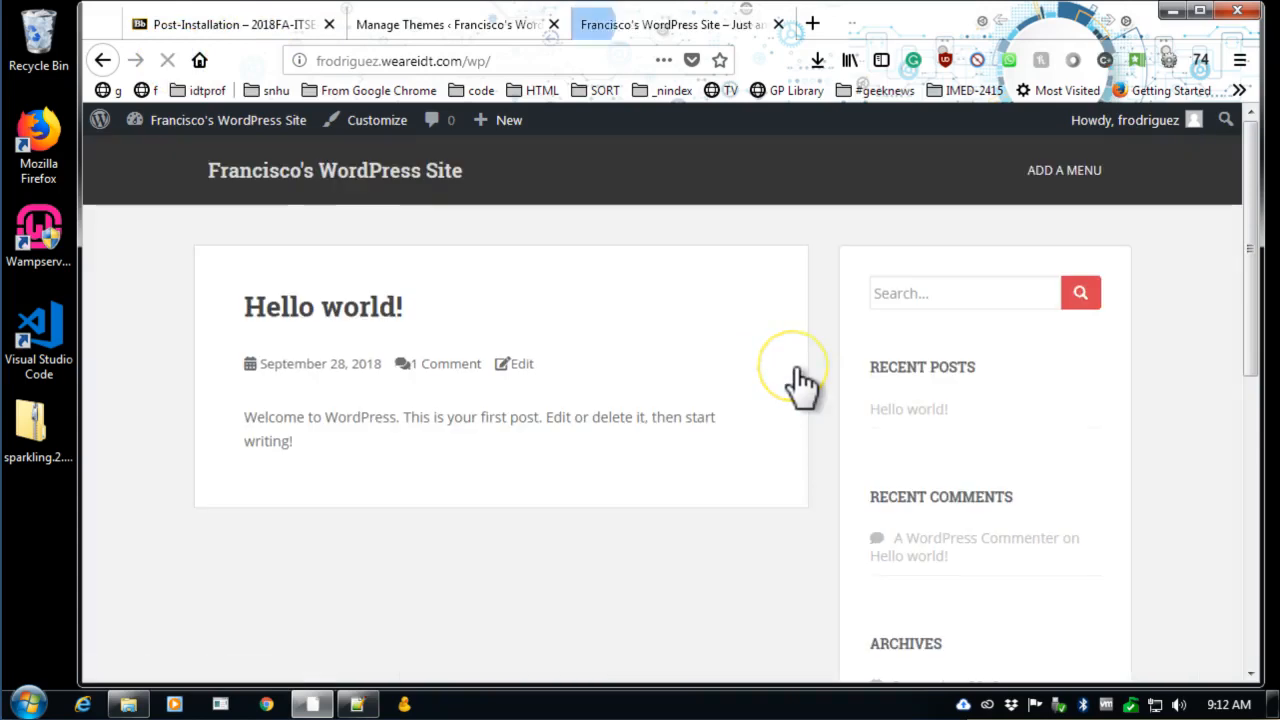
scroll(570, 433, down, 6)
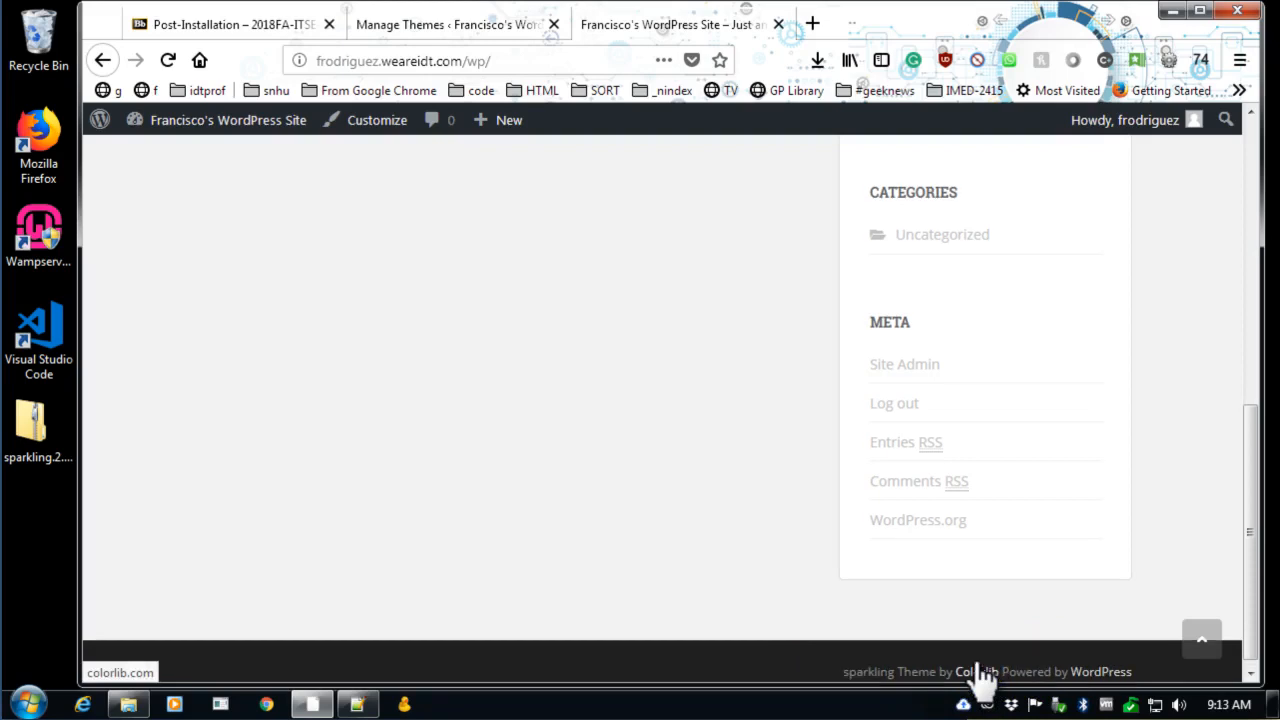
scroll(971, 677, up, 6)
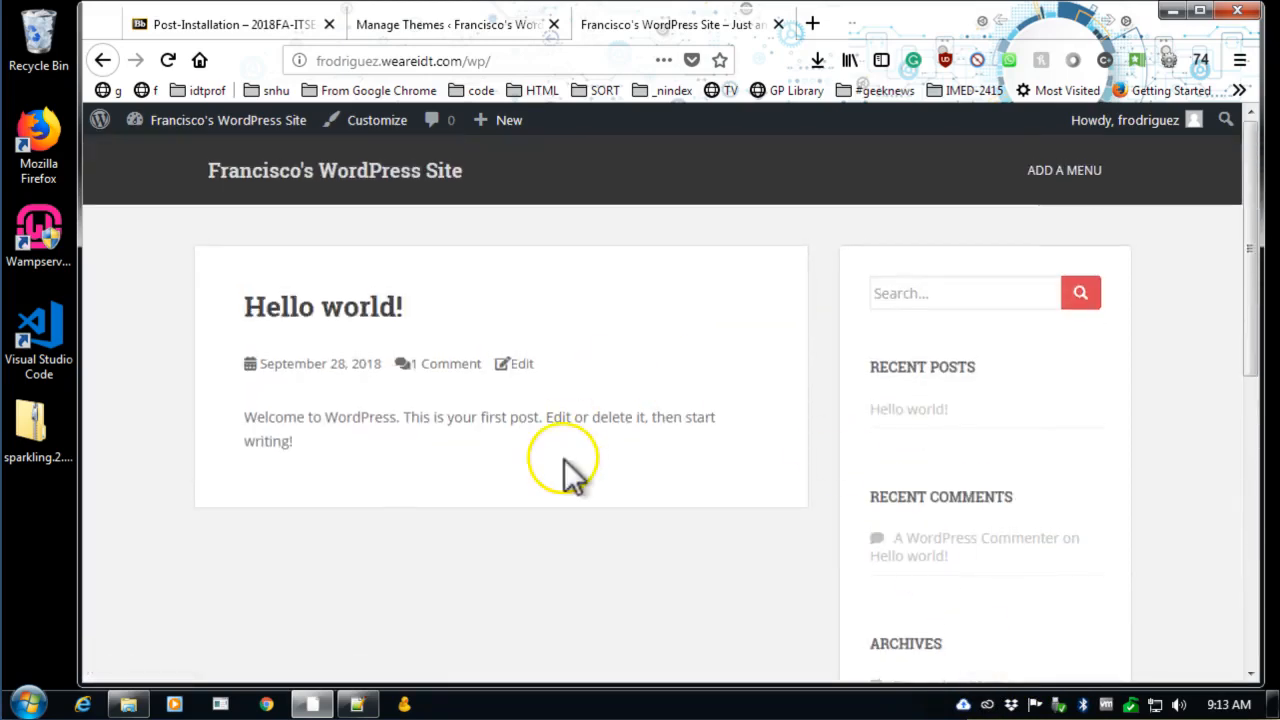
Go back to the Themes page, look over the installed themes, and open the theme details for Sparkling.
click(496, 38)
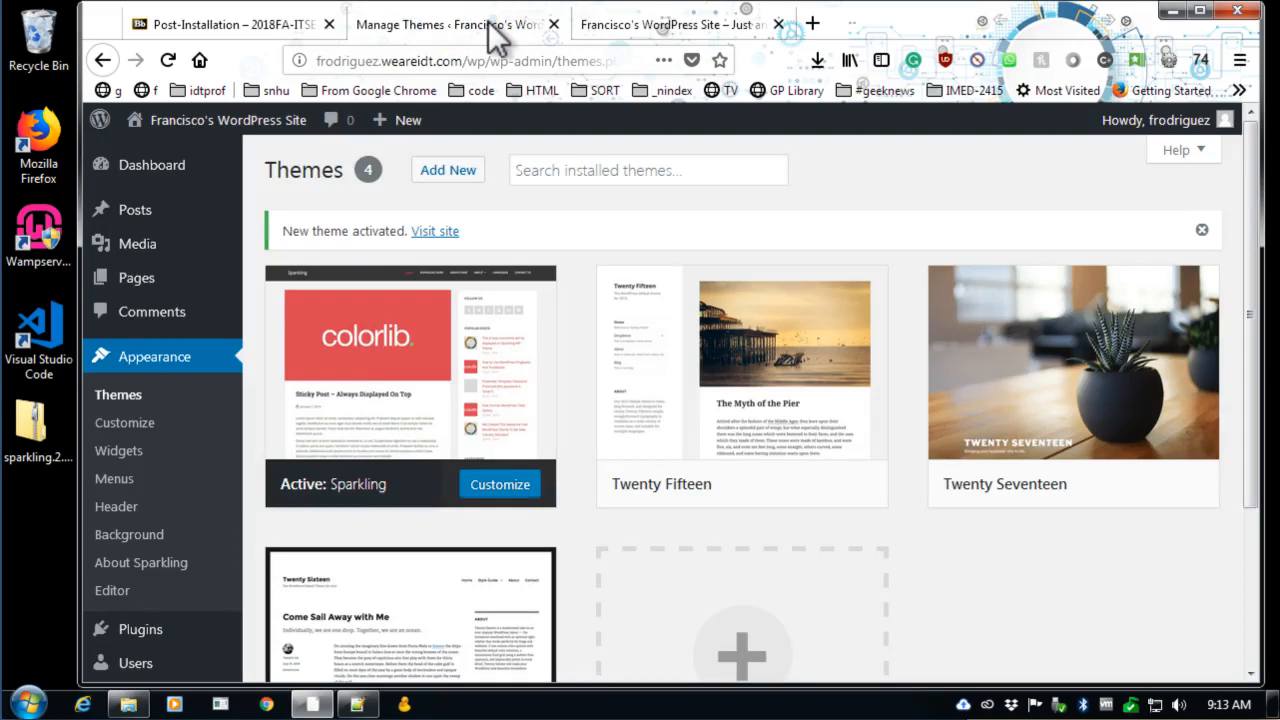
scroll(660, 260, down, 3)
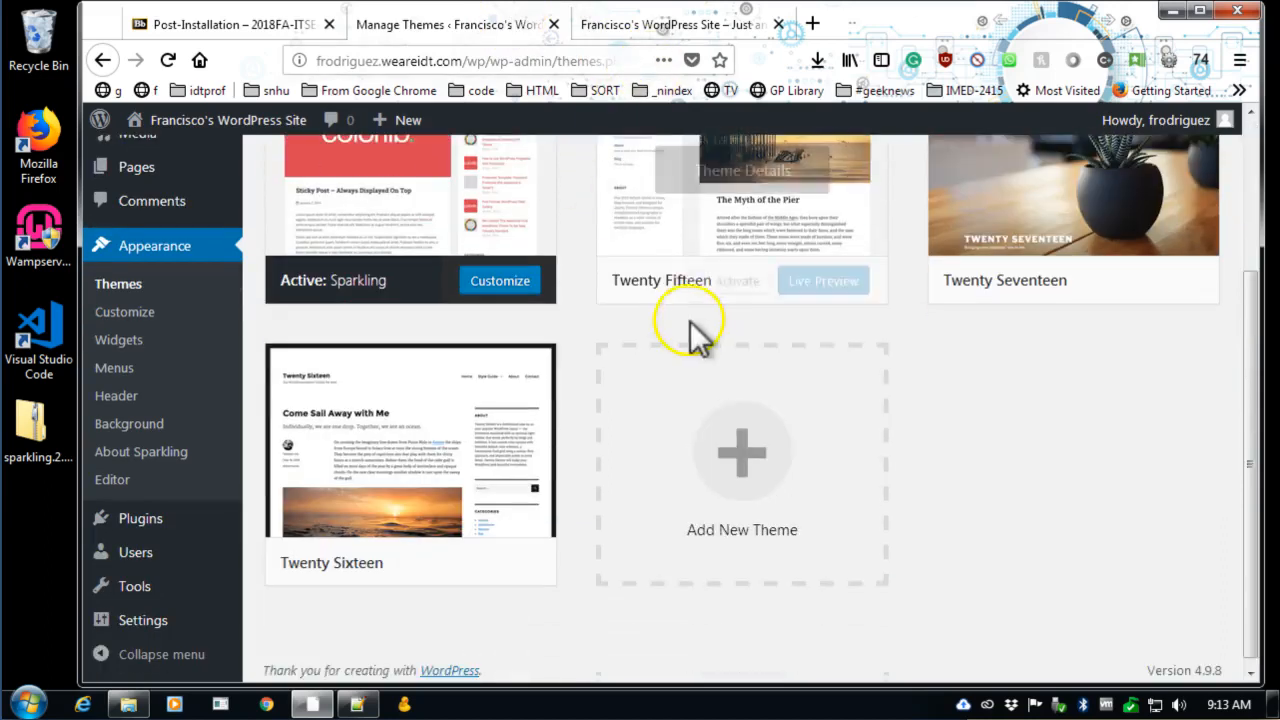
click(714, 408)
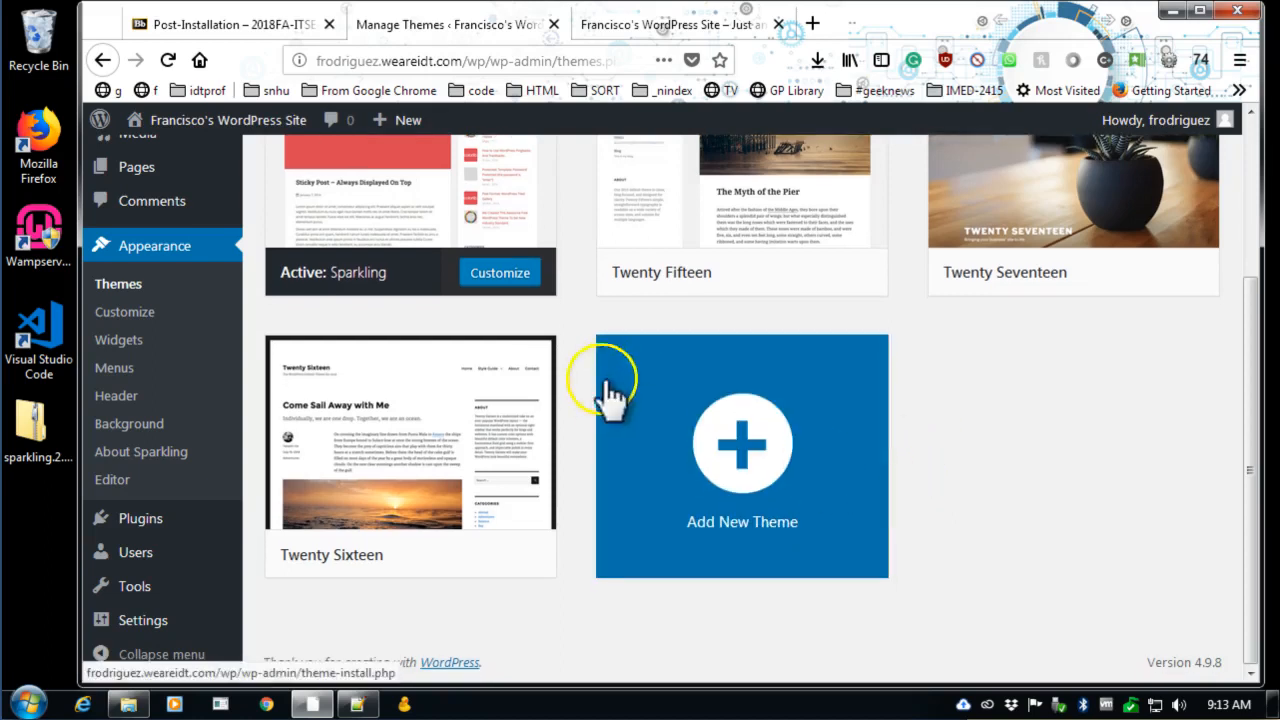
scroll(614, 371, up, 2)
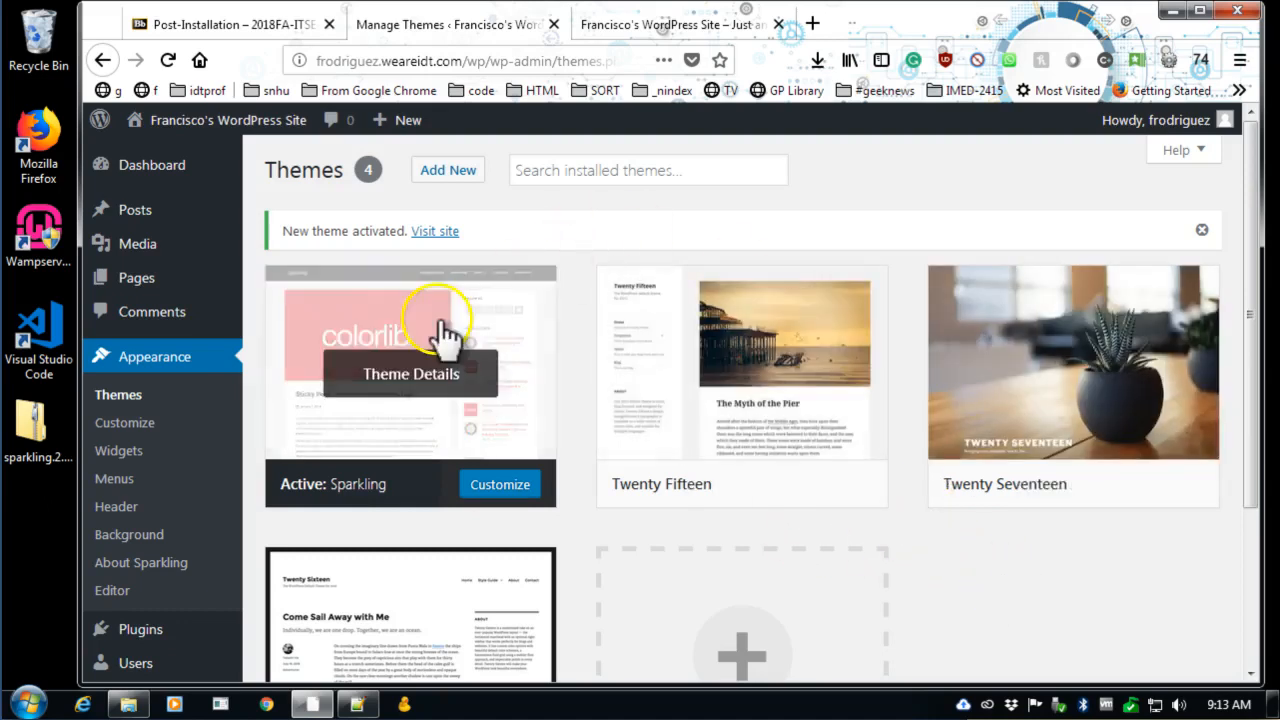
click(405, 321)
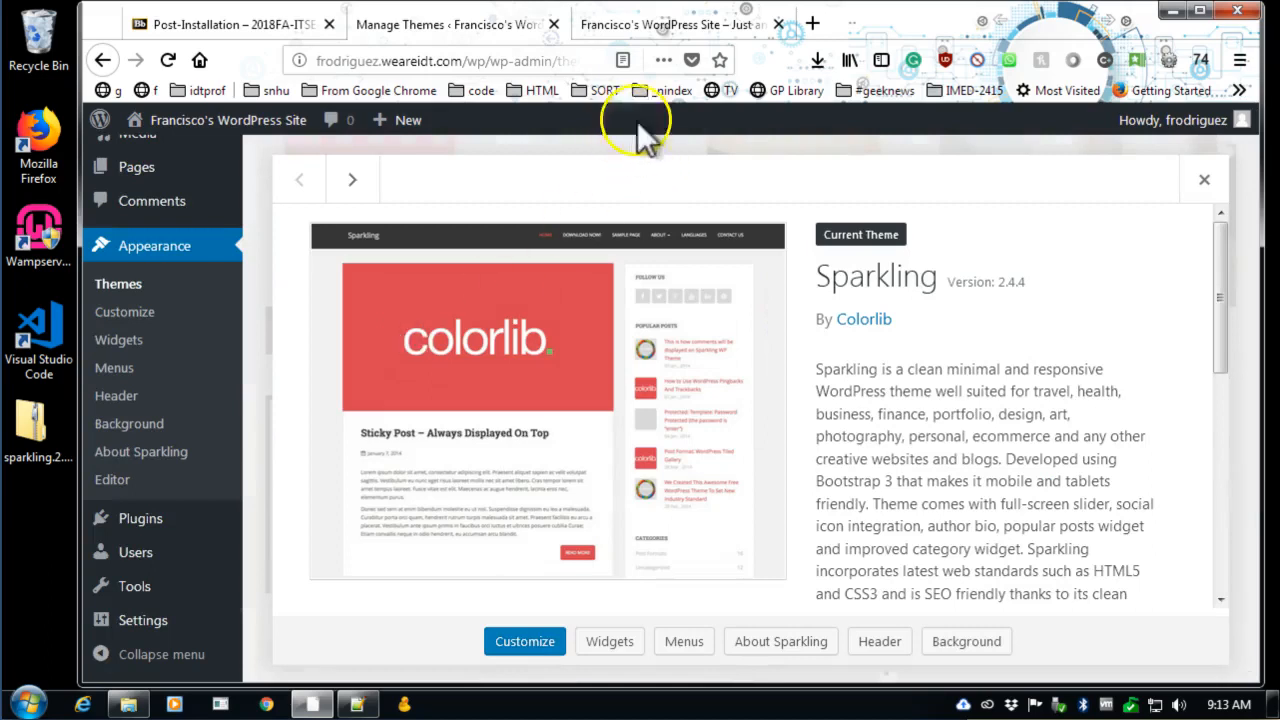
Show the site's public home page again and select its web address.
click(648, 26)
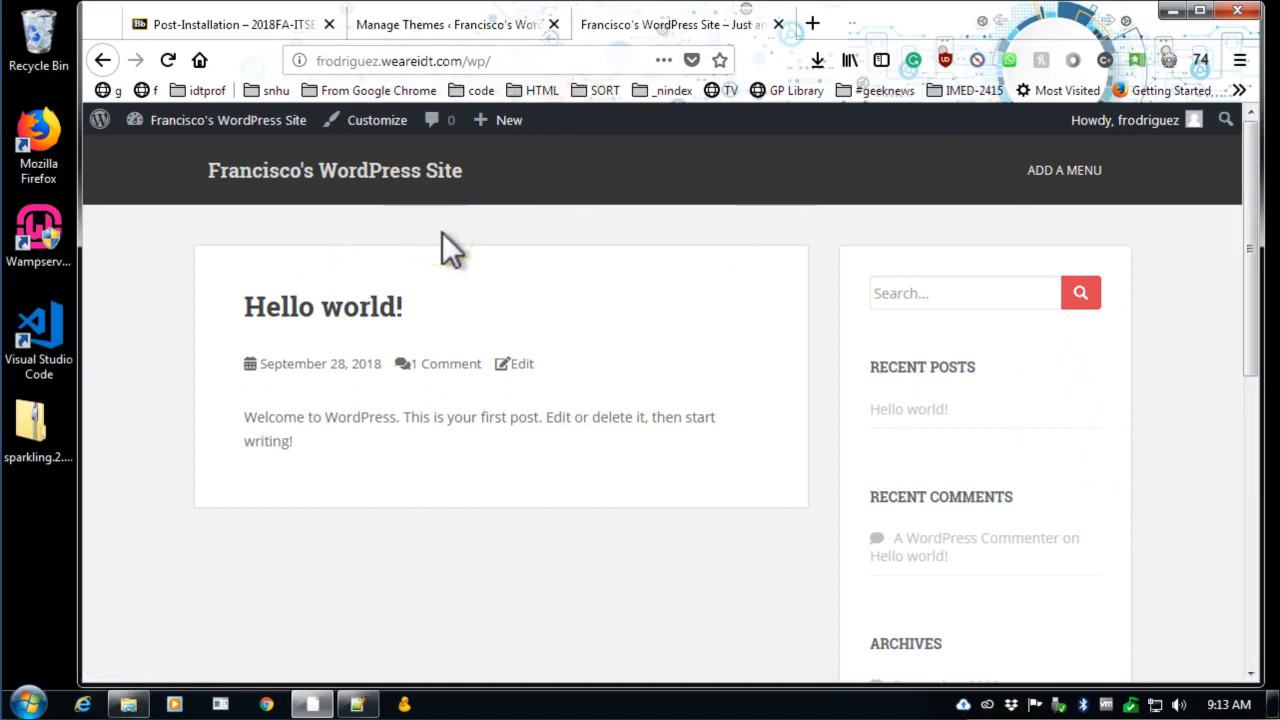
click(510, 54)
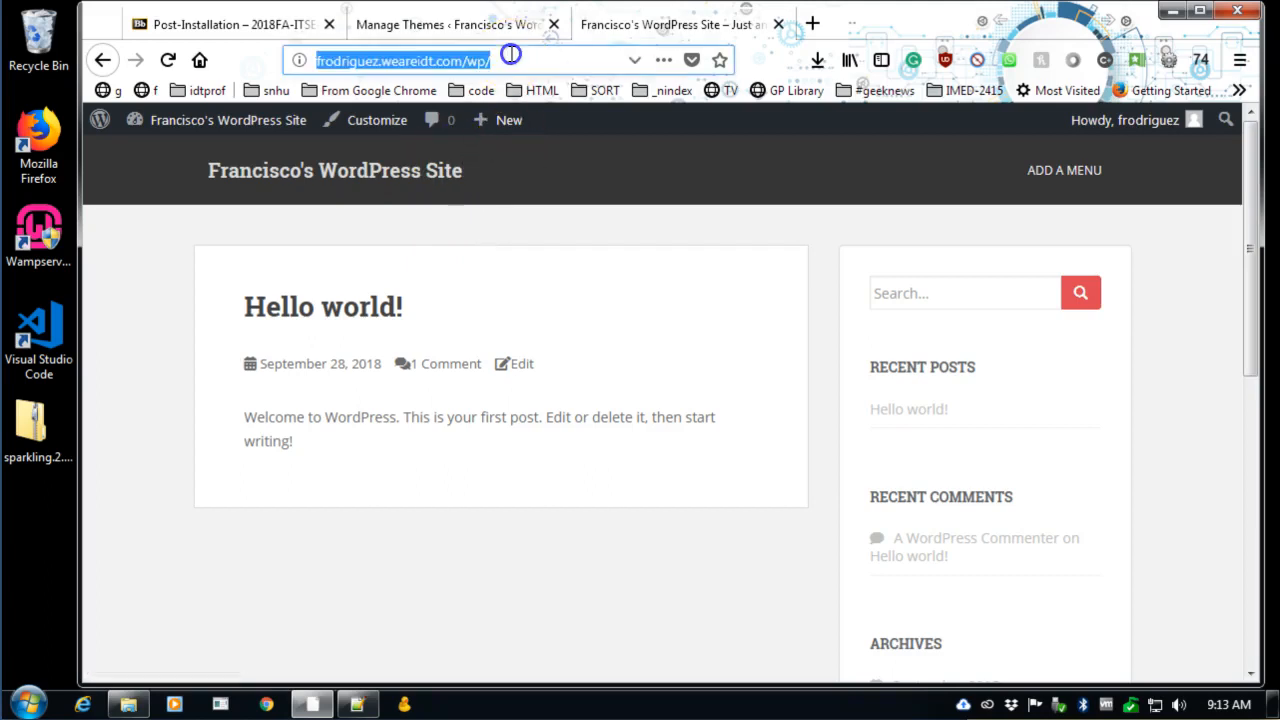